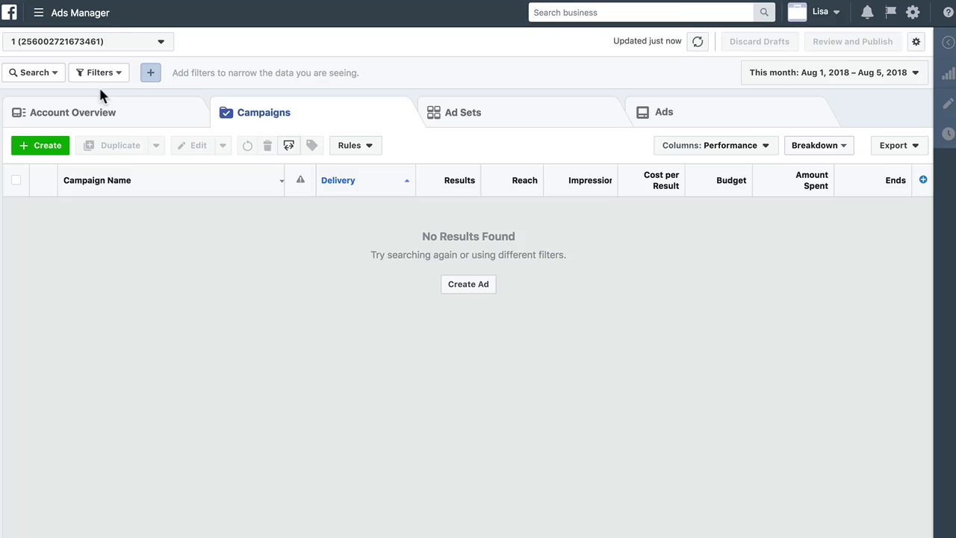
Start creating a new ad, choosing to start over instead of resuming the unfinished draft
{"action": "left_click", "coordinate": [94, 42]}
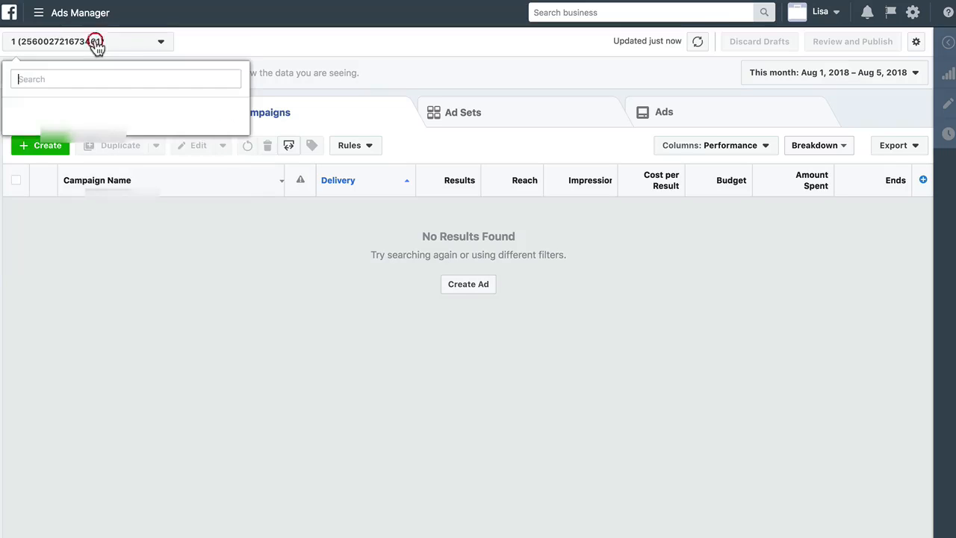
{"action": "left_click", "coordinate": [292, 271]}
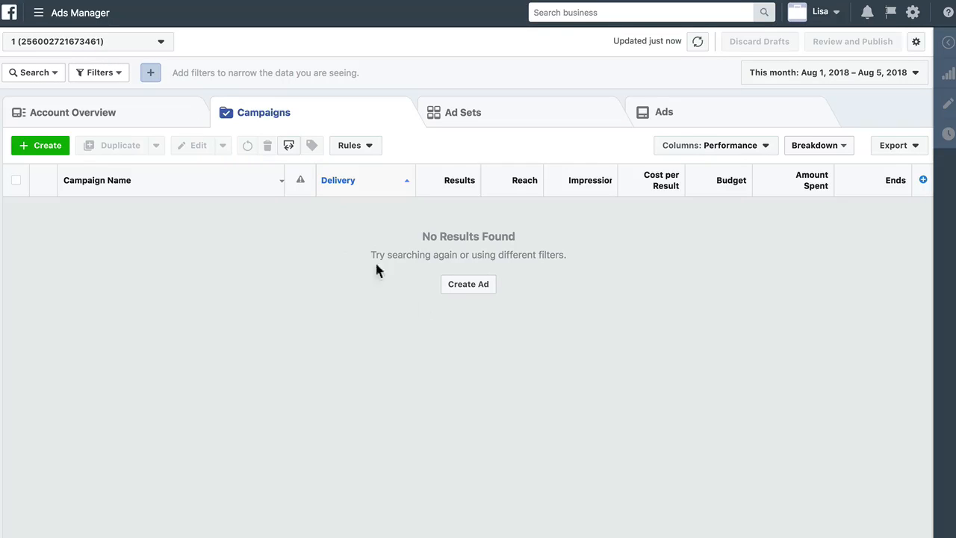
{"action": "left_click", "coordinate": [465, 285]}
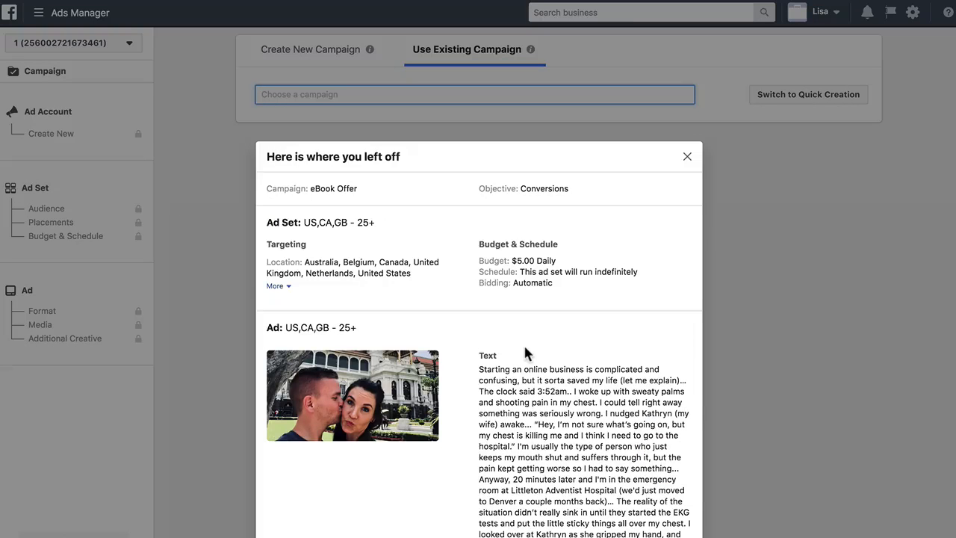
{"action": "scroll", "coordinate": [438, 431], "scroll_direction": "down", "scroll_amount": 15}
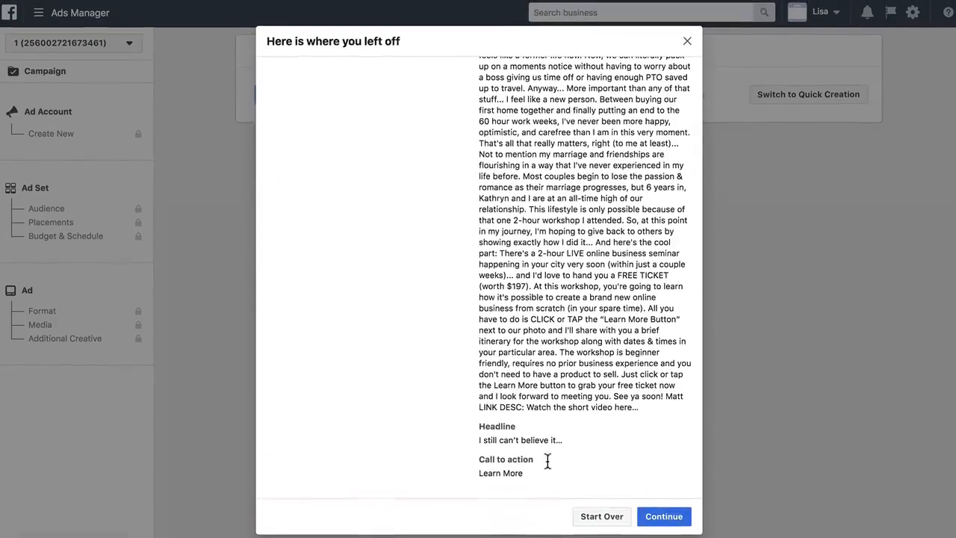
{"action": "left_click", "coordinate": [605, 515]}
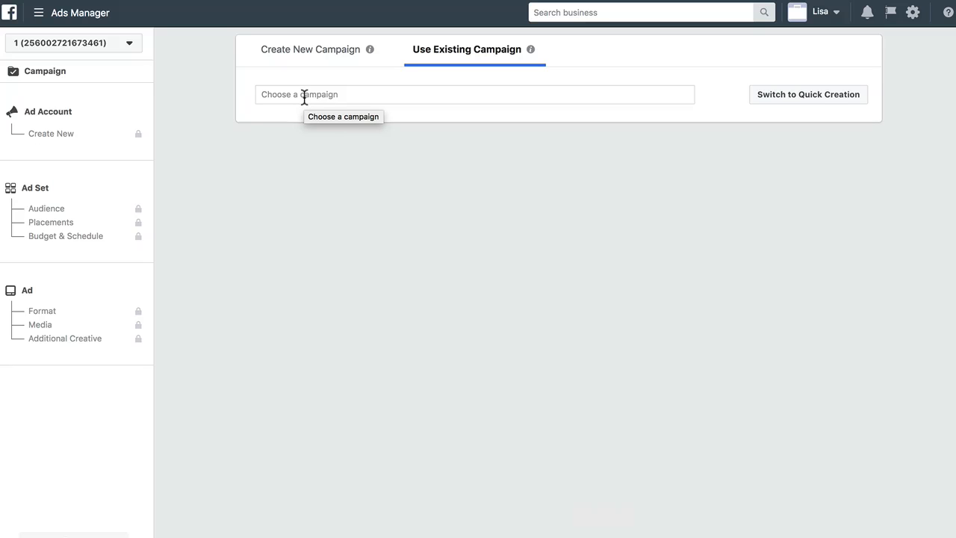
Create a new campaign with the Conversions objective named eBook Offer and proceed to ad account setup
{"action": "left_click", "coordinate": [307, 58]}
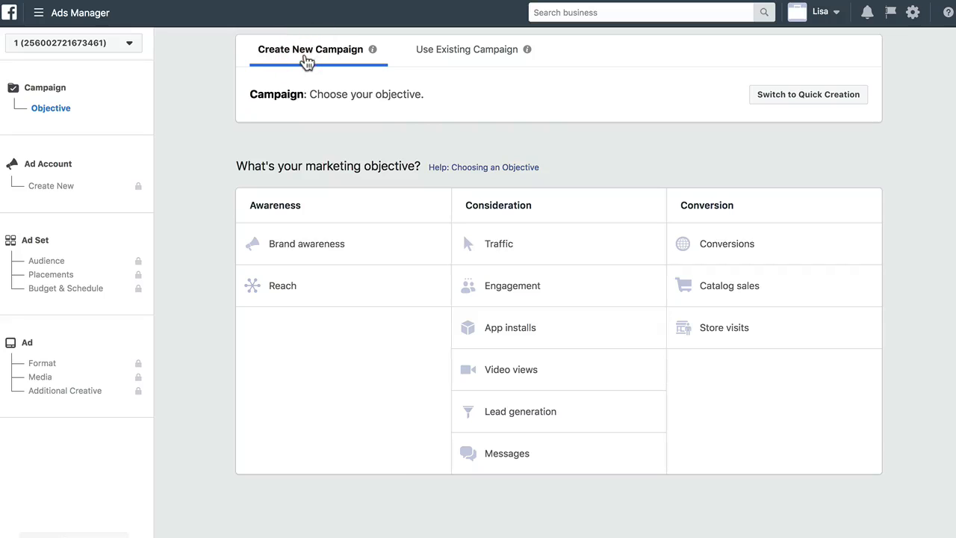
{"action": "left_click", "coordinate": [717, 245]}
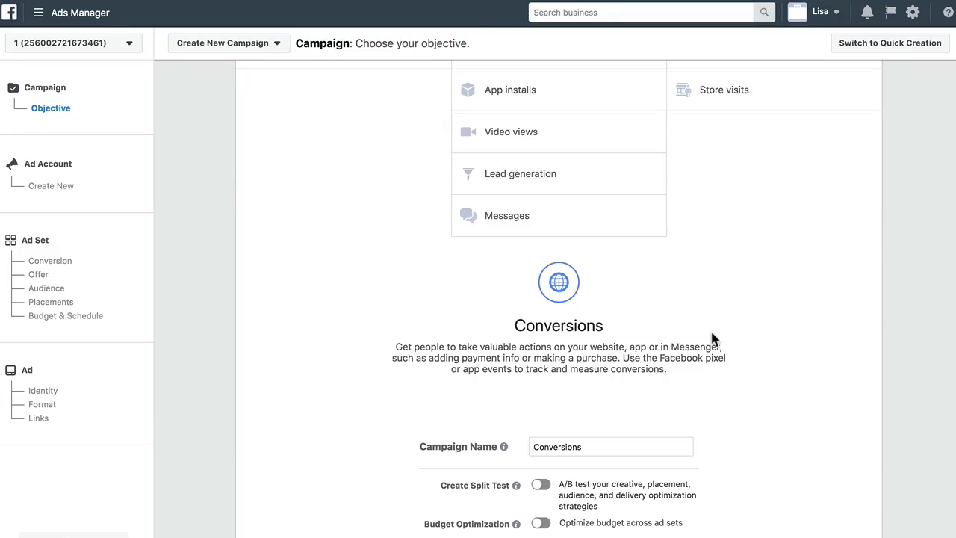
{"action": "double_click", "coordinate": [570, 334]}
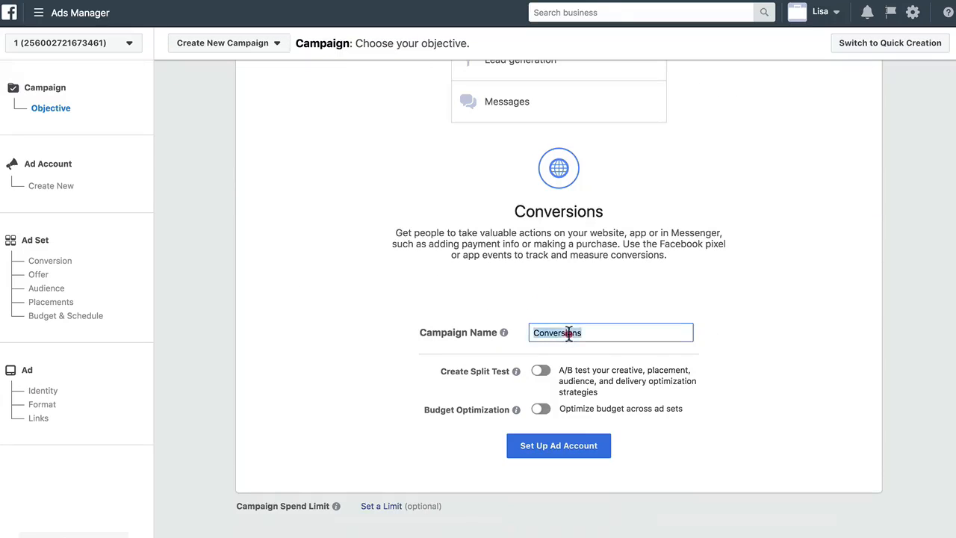
{"action": "type", "text": "eBoo"}
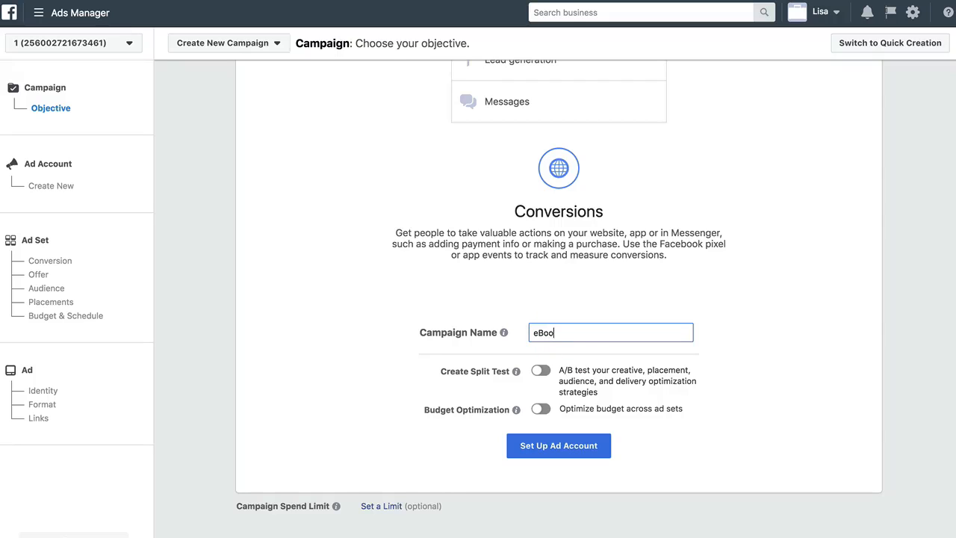
{"action": "type", "text": "k Off"}
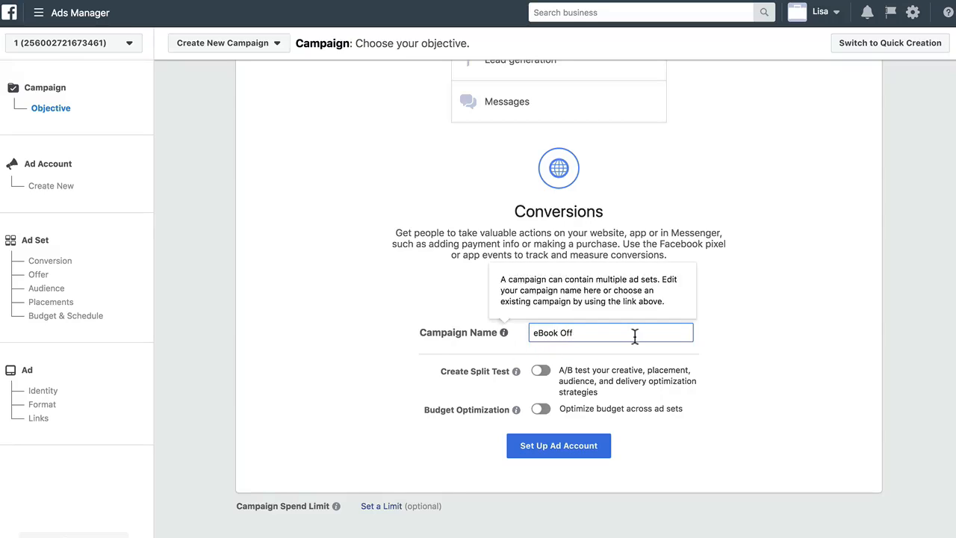
{"action": "type", "text": "er"}
{"action": "left_click", "coordinate": [568, 448]}
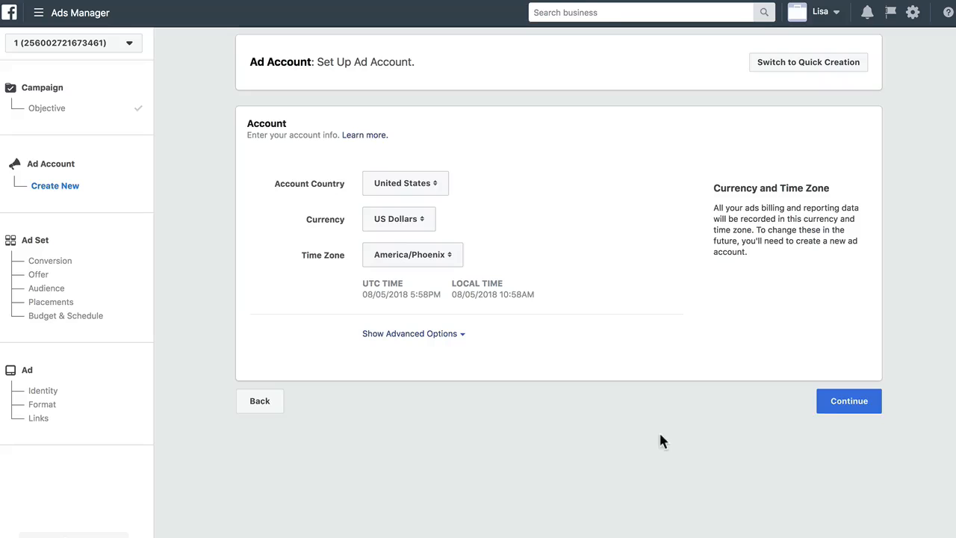
Accept the default ad account country, currency and time zone and continue
{"action": "left_click", "coordinate": [850, 408]}
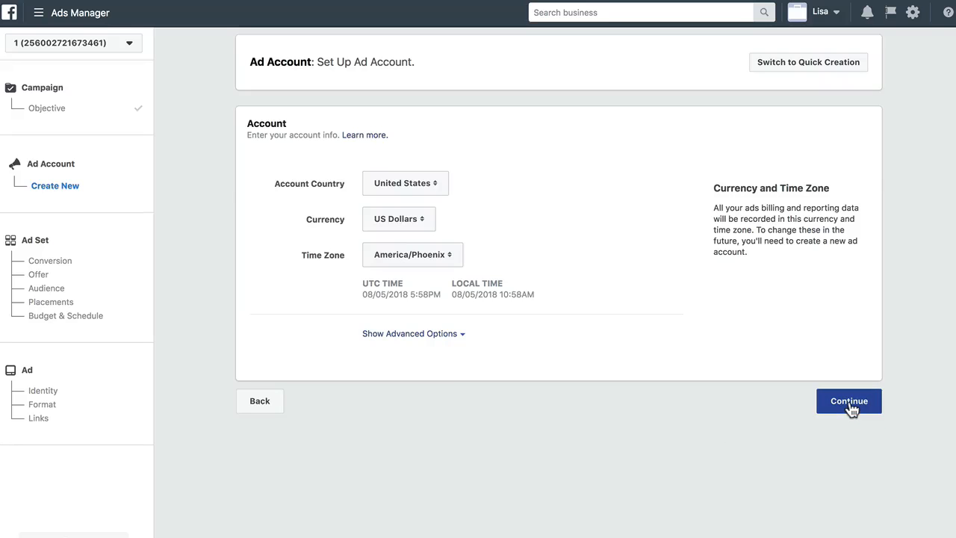
{"action": "left_click", "coordinate": [850, 404]}
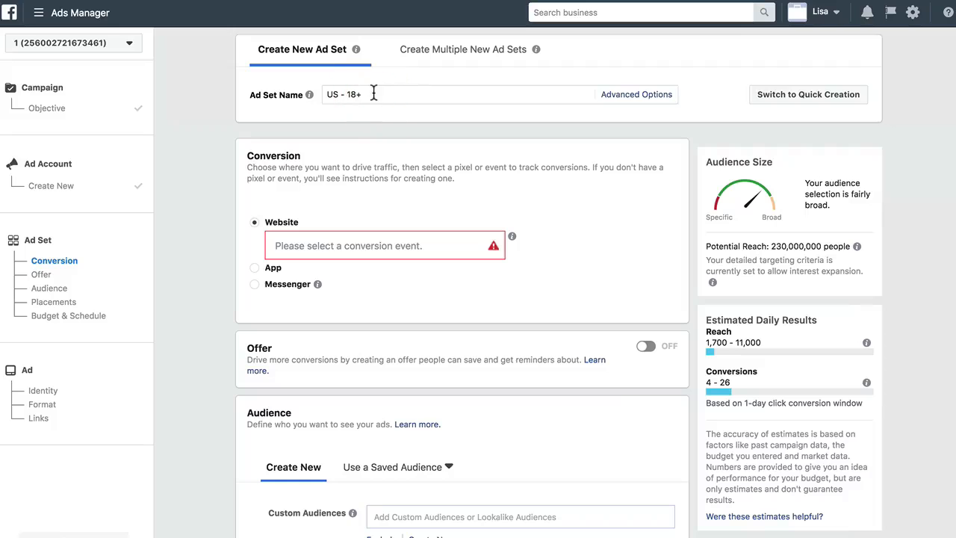
Rename the ad set using the name generated from existing ad set info
{"action": "left_click", "coordinate": [626, 97]}
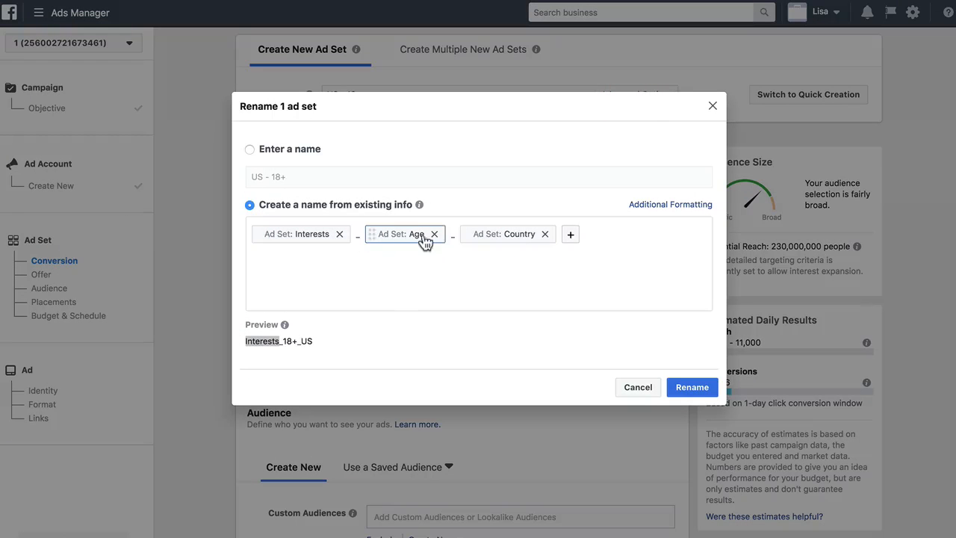
{"action": "left_click", "coordinate": [690, 387]}
Select Lead as the website conversion event
{"action": "mouse_move", "coordinate": [336, 248]}
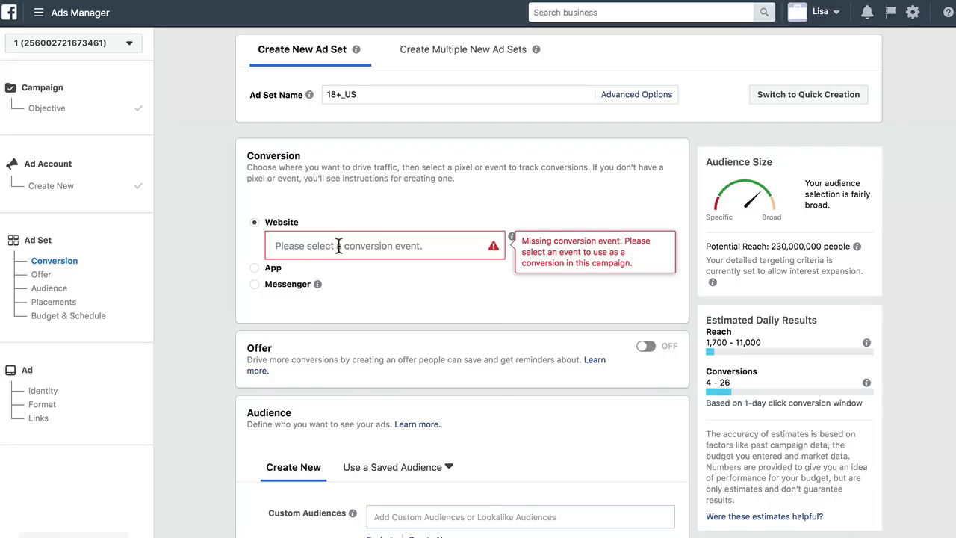
{"action": "left_click", "coordinate": [335, 247]}
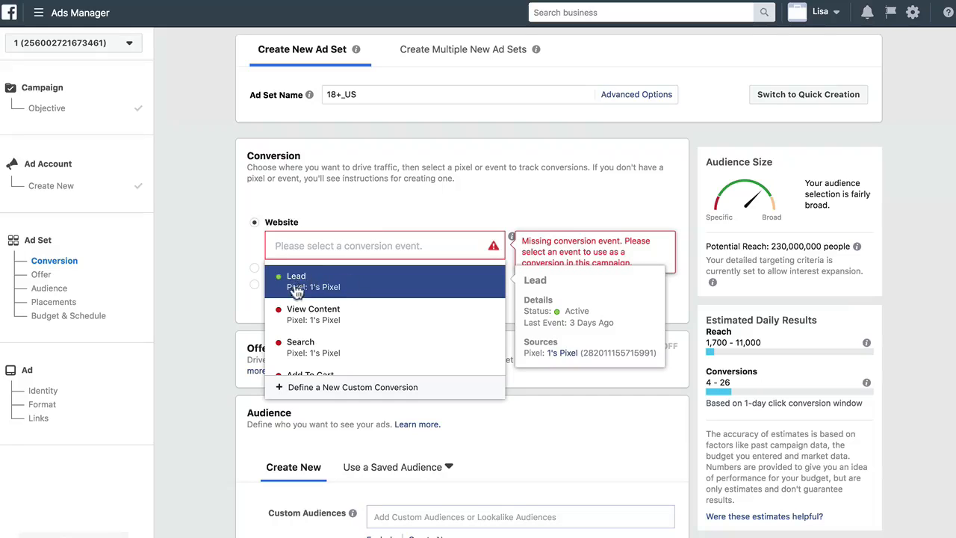
{"action": "left_click", "coordinate": [324, 289]}
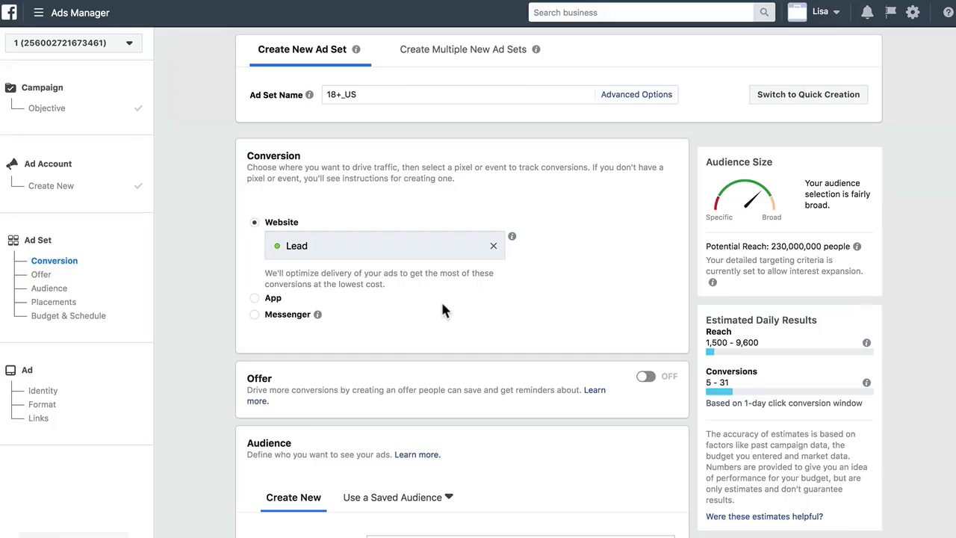
Set the audience's minimum age to 25
{"action": "scroll", "coordinate": [442, 304], "scroll_direction": "down", "scroll_amount": 3}
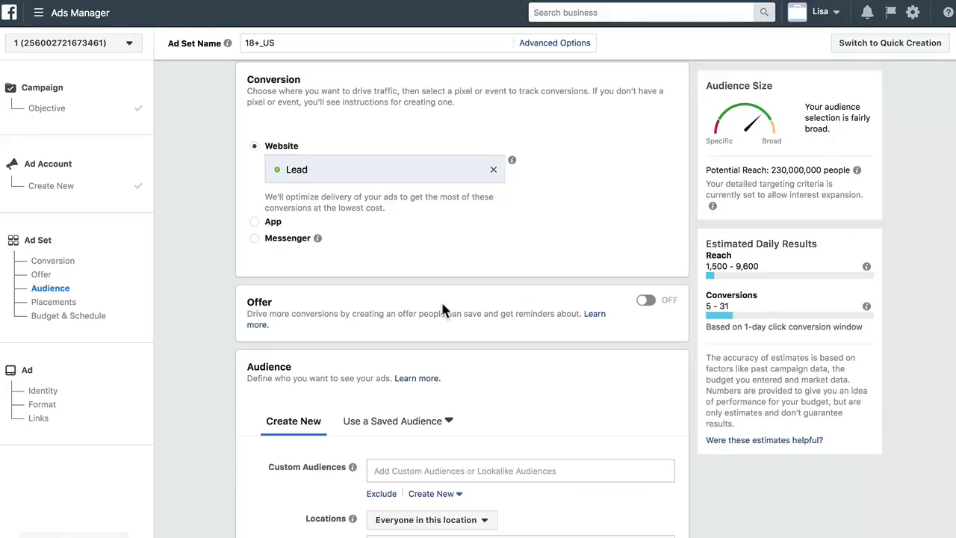
{"action": "scroll", "coordinate": [442, 310], "scroll_direction": "down", "scroll_amount": 2}
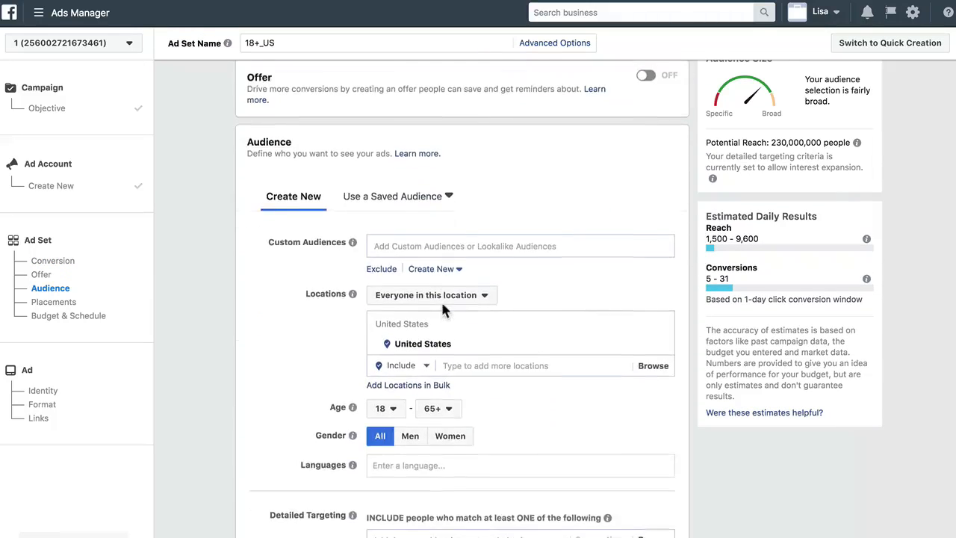
{"action": "scroll", "coordinate": [442, 310], "scroll_direction": "down", "scroll_amount": 1}
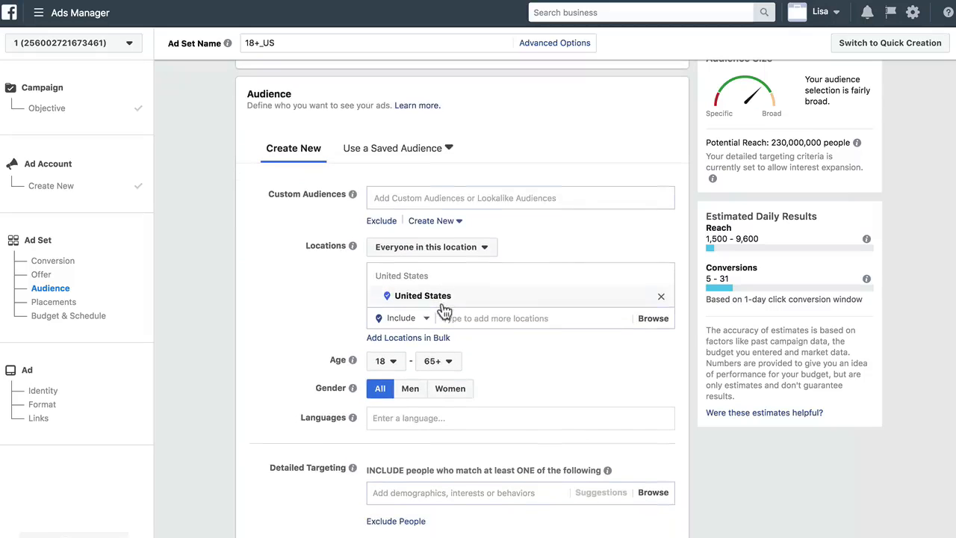
{"action": "left_click", "coordinate": [394, 364]}
{"action": "scroll", "coordinate": [391, 304], "scroll_direction": "down", "scroll_amount": 3}
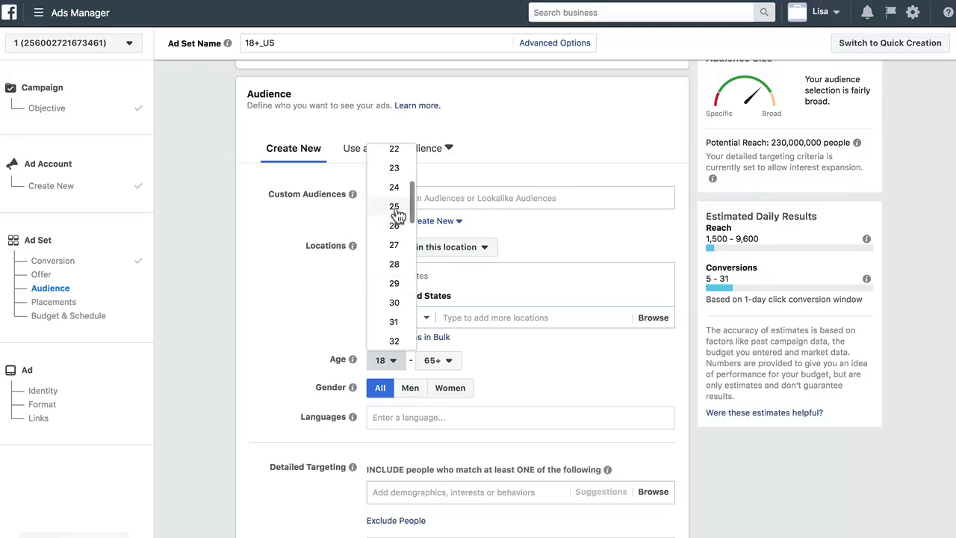
{"action": "left_click", "coordinate": [395, 207]}
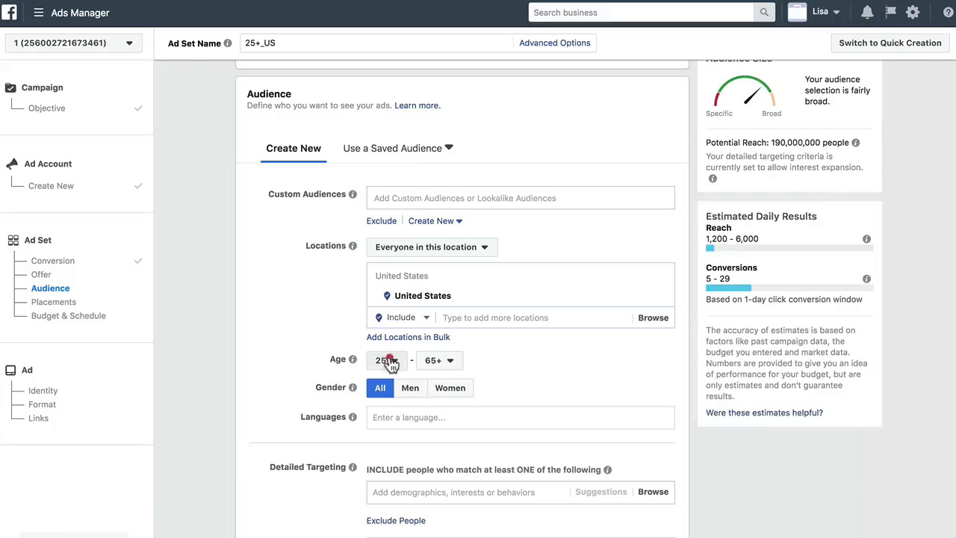
{"action": "left_click", "coordinate": [387, 361]}
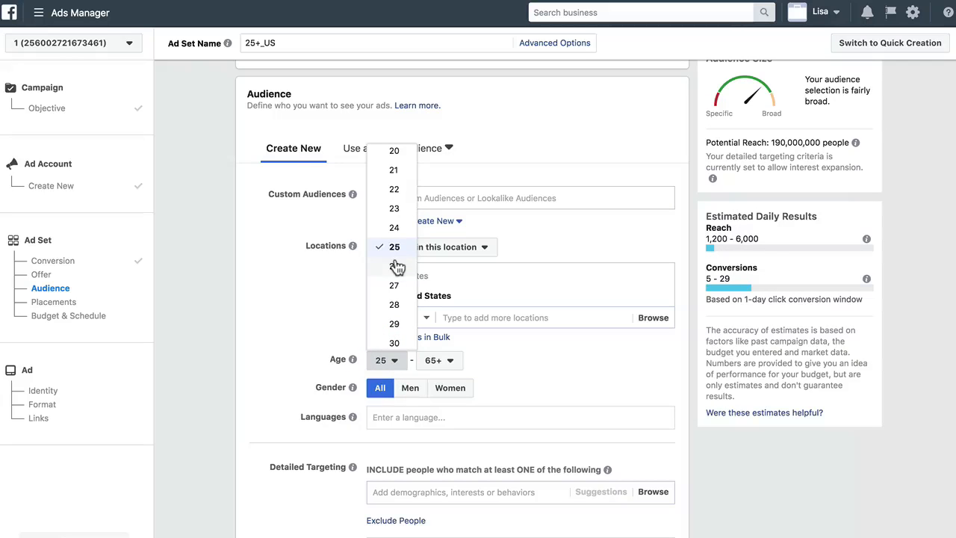
{"action": "scroll", "coordinate": [394, 303], "scroll_direction": "down", "scroll_amount": 3}
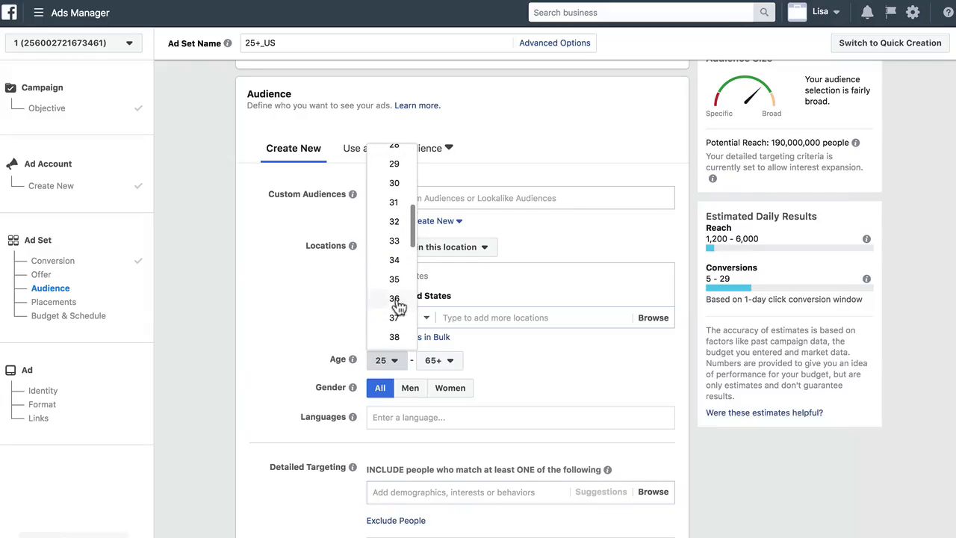
{"action": "left_click", "coordinate": [329, 290]}
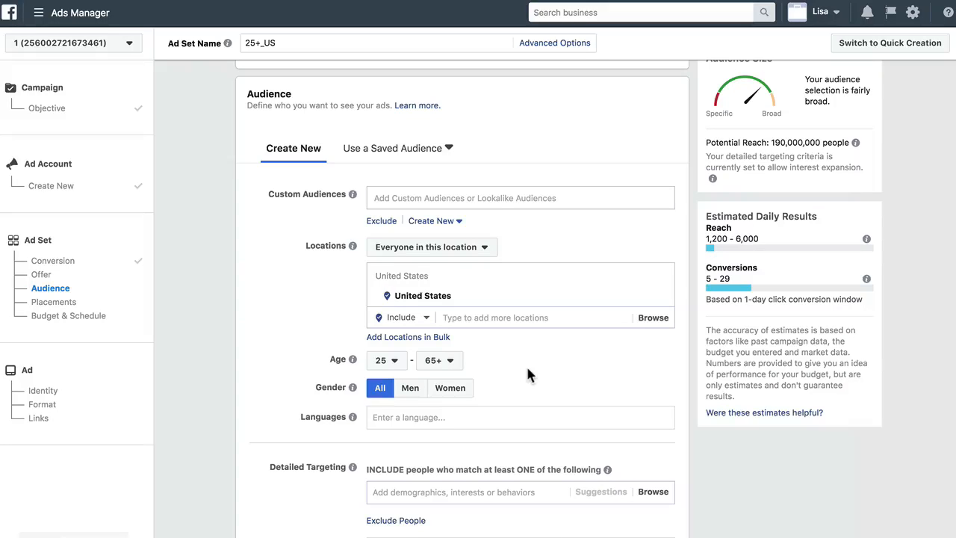
Keep gender as All and add English (All) as the audience language
{"action": "left_click", "coordinate": [382, 393]}
{"action": "left_click", "coordinate": [387, 417]}
{"action": "type", "text": "engl"}
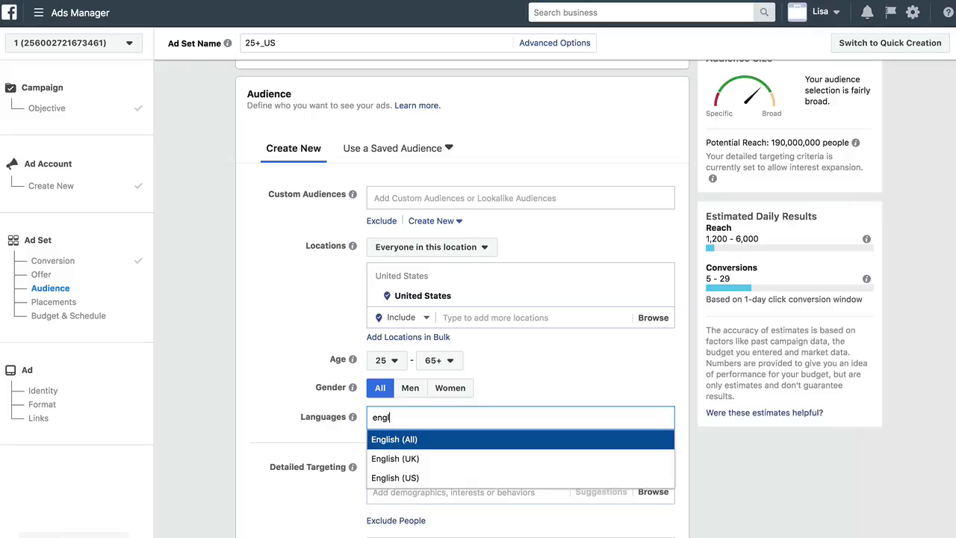
{"action": "key", "text": "Return"}
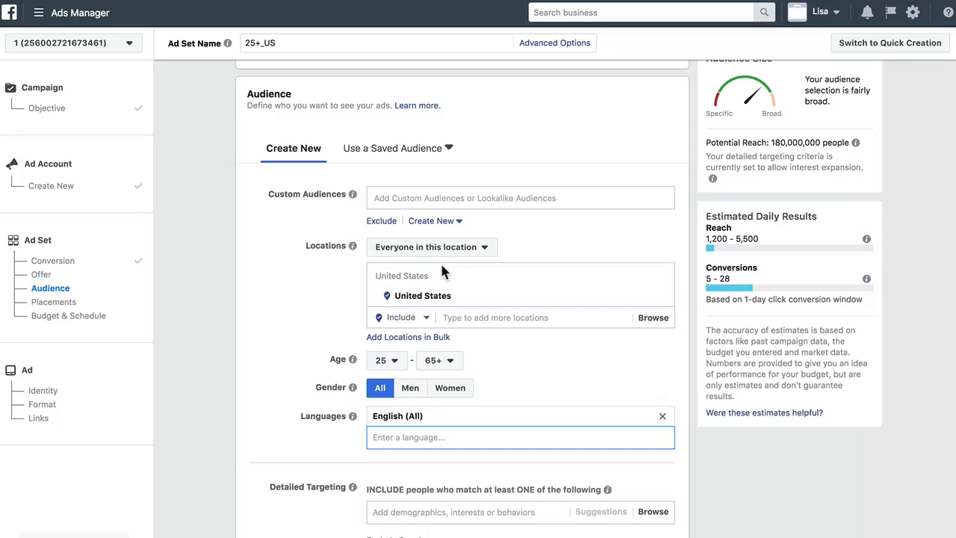
Replace the location with a street address in Boise, Idaho and set its radius to 5 miles
{"action": "left_click", "coordinate": [506, 317]}
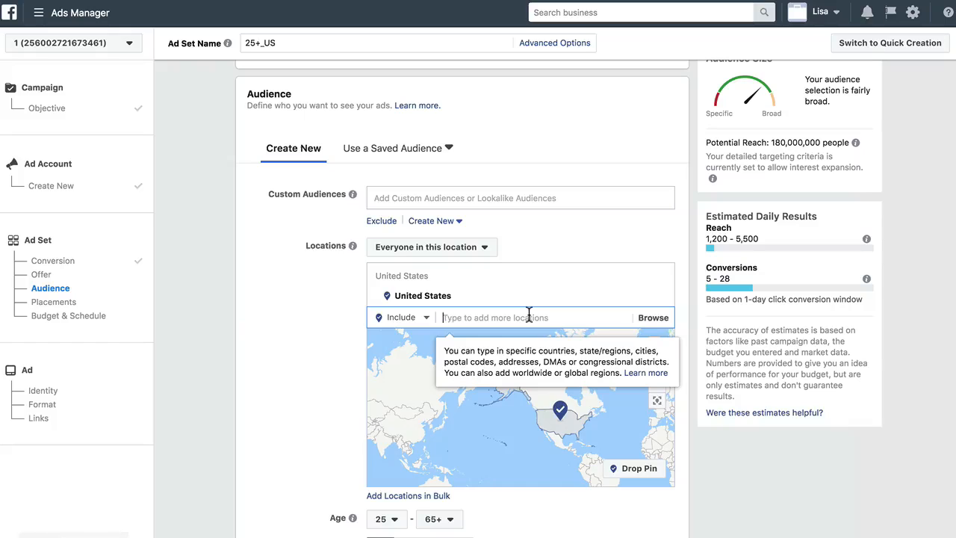
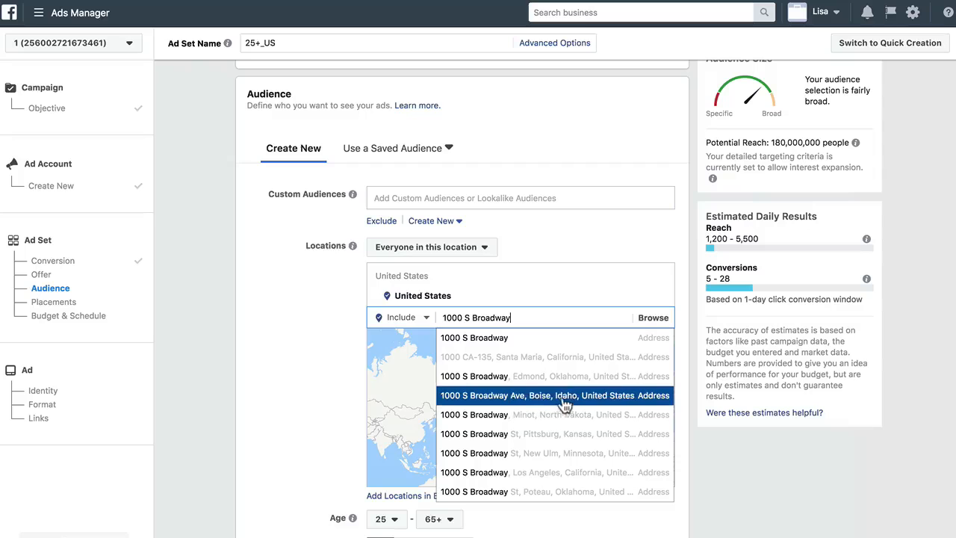
{"action": "left_click", "coordinate": [565, 398]}
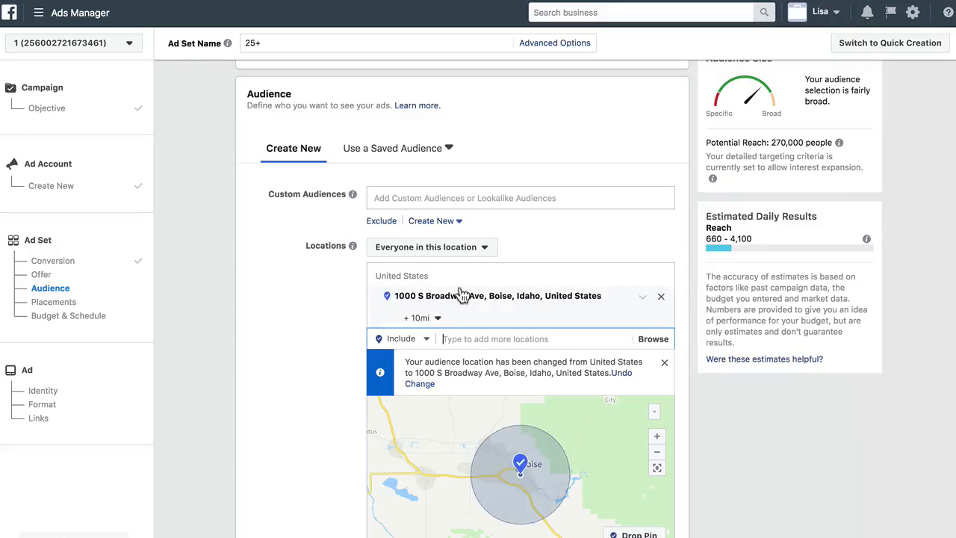
{"action": "left_click", "coordinate": [432, 320]}
{"action": "double_click", "coordinate": [477, 339]}
{"action": "type", "text": "5"}
{"action": "key", "text": "Return"}
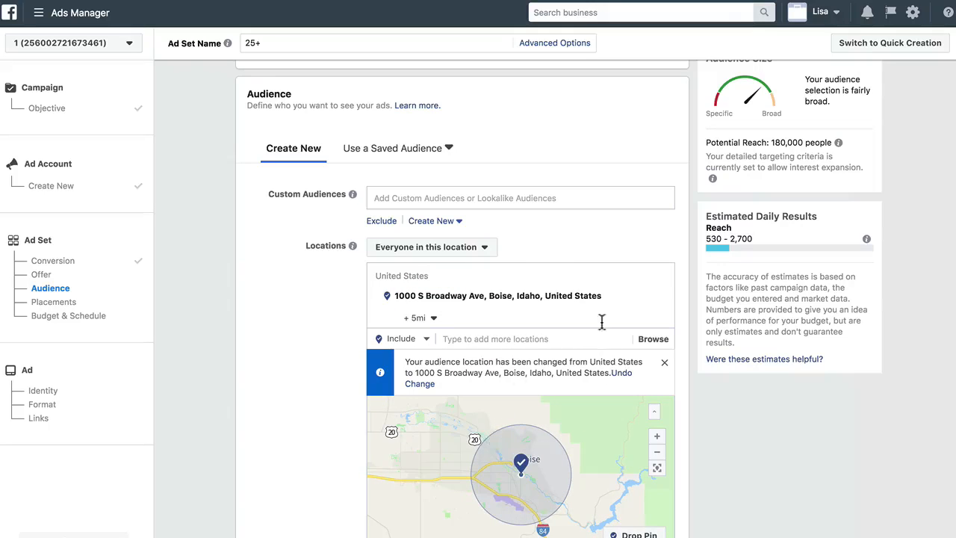
Remove the Boise address and restore United States as the location
{"action": "left_click", "coordinate": [661, 299]}
{"action": "left_click", "coordinate": [494, 273]}
{"action": "type", "text": "united"}
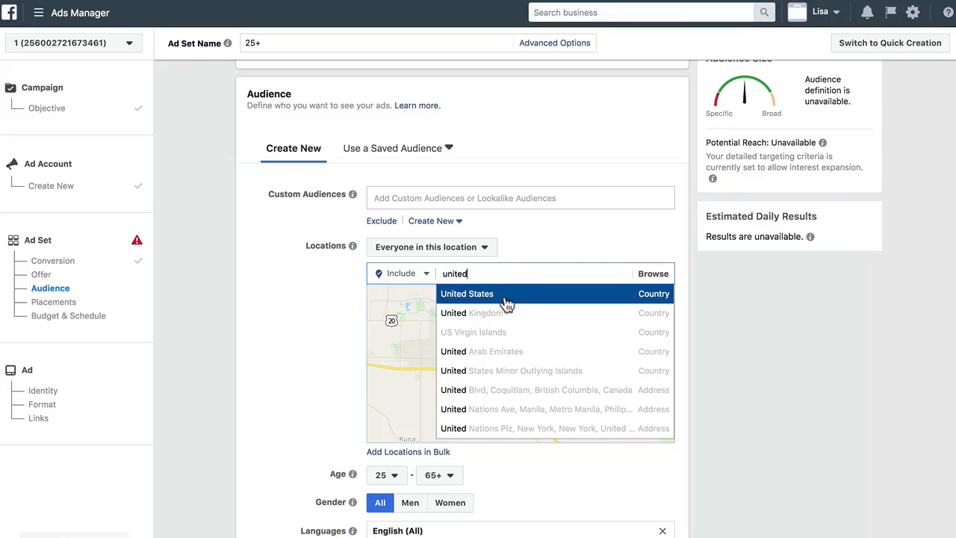
{"action": "left_click", "coordinate": [507, 302]}
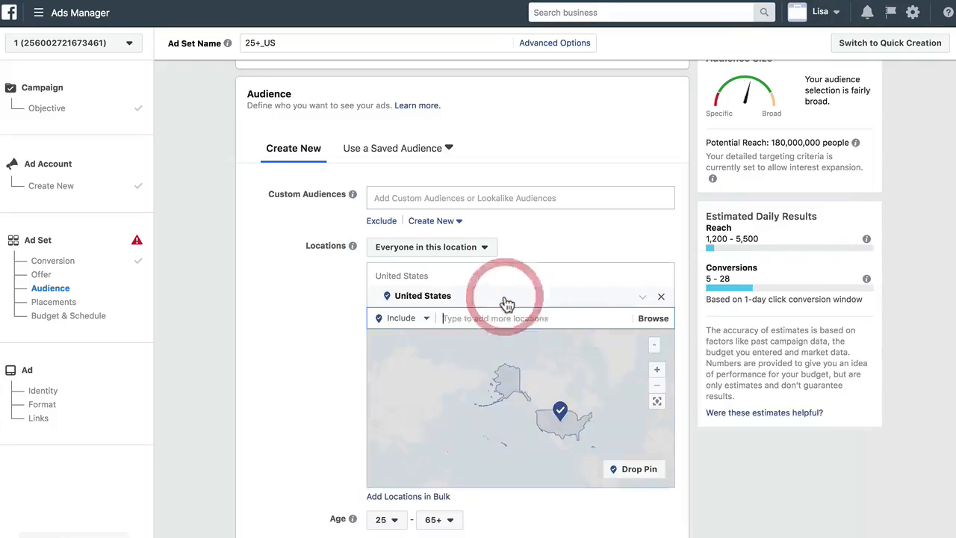
Add United Kingdom as a second location, then remove it again
{"action": "type", "text": "united k"}
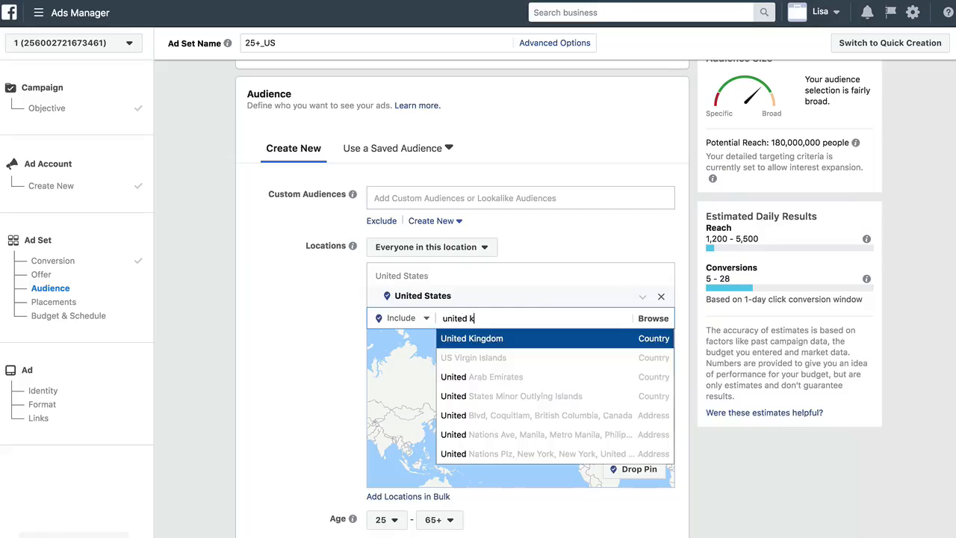
{"action": "left_click", "coordinate": [475, 332]}
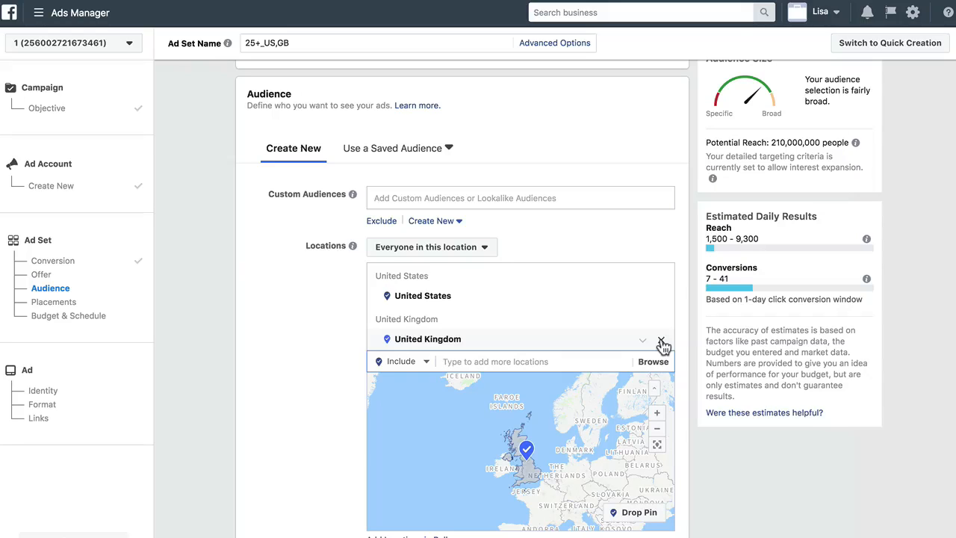
{"action": "left_click", "coordinate": [662, 343]}
{"action": "left_click", "coordinate": [293, 394]}
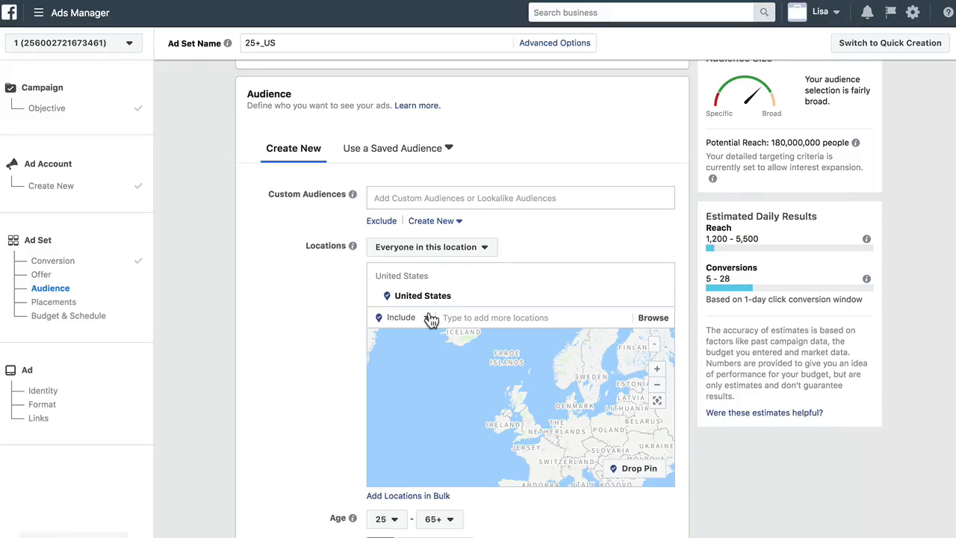
Turn off expanding interests when it may increase conversions at a lower cost
{"action": "scroll", "coordinate": [320, 444], "scroll_direction": "down", "scroll_amount": 5}
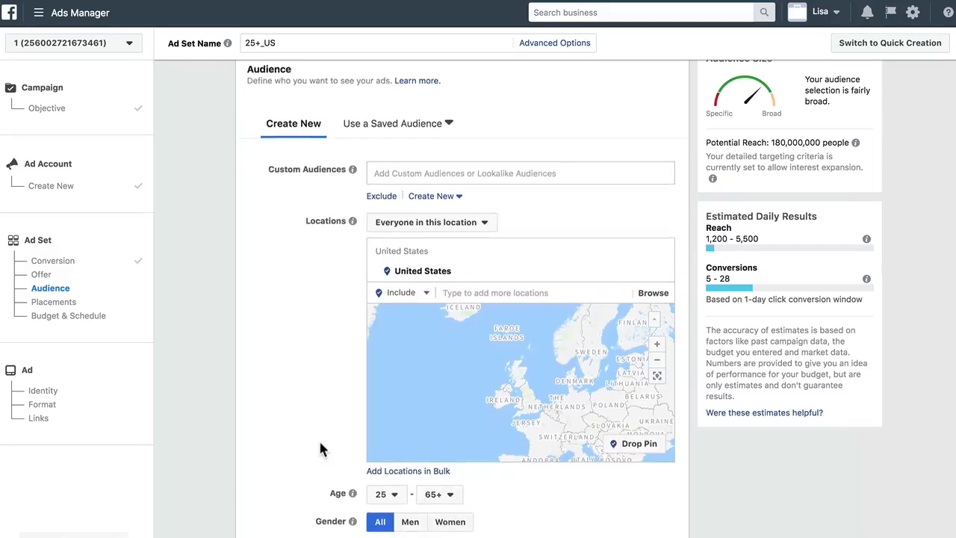
{"action": "scroll", "coordinate": [318, 448], "scroll_direction": "down", "scroll_amount": 2}
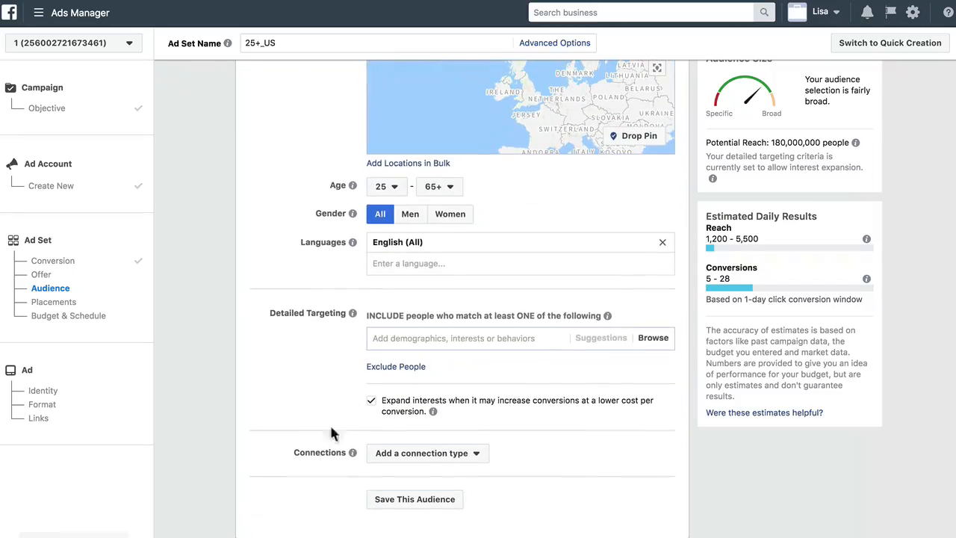
{"action": "scroll", "coordinate": [400, 340], "scroll_direction": "down", "scroll_amount": 1}
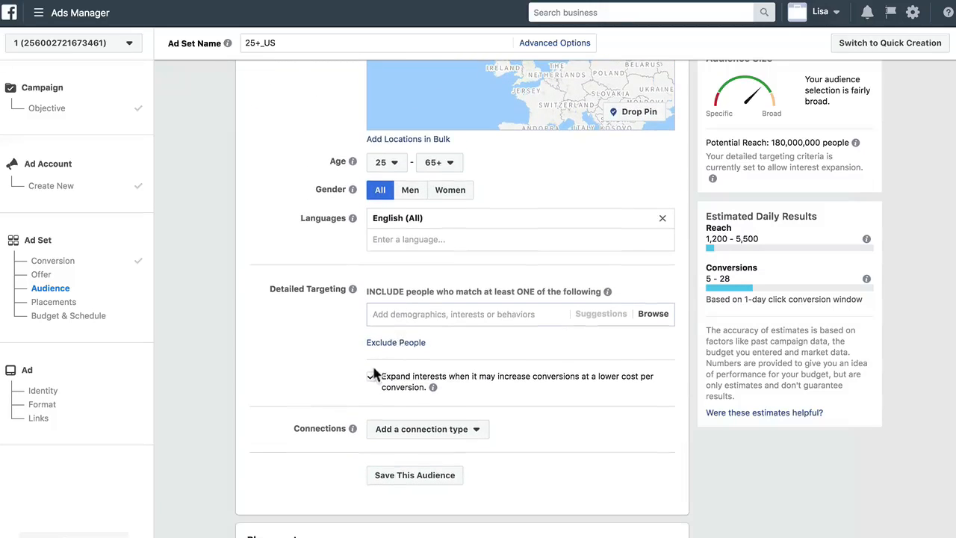
{"action": "scroll", "coordinate": [522, 314], "scroll_direction": "down", "scroll_amount": 1}
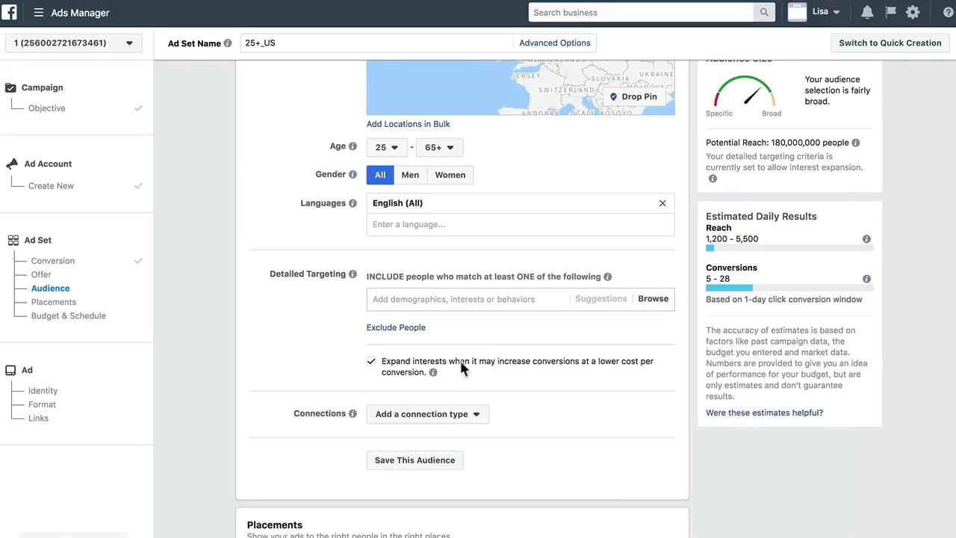
{"action": "left_click", "coordinate": [372, 363]}
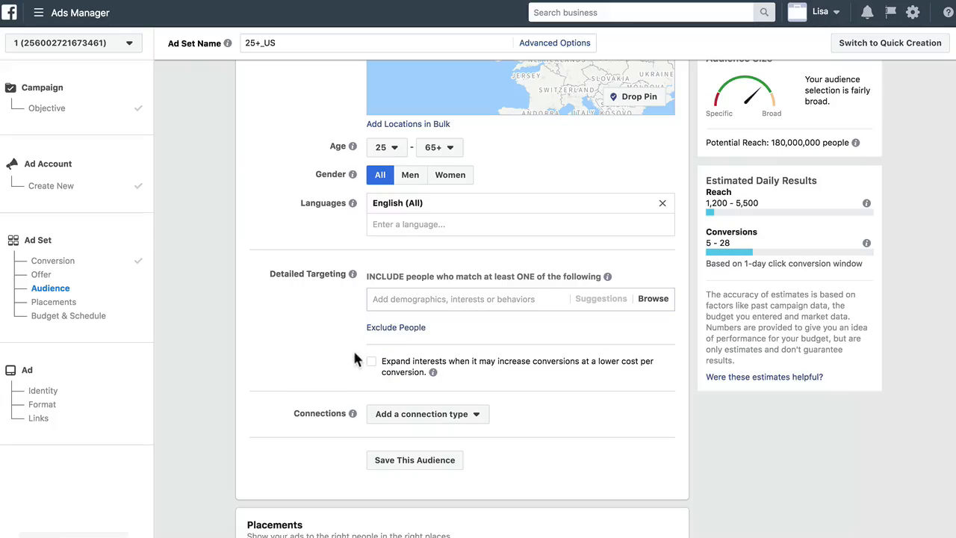
{"action": "left_click", "coordinate": [396, 366]}
{"action": "left_click", "coordinate": [372, 364]}
Browse the detailed targeting categories
{"action": "left_click", "coordinate": [469, 298]}
{"action": "left_click", "coordinate": [654, 300]}
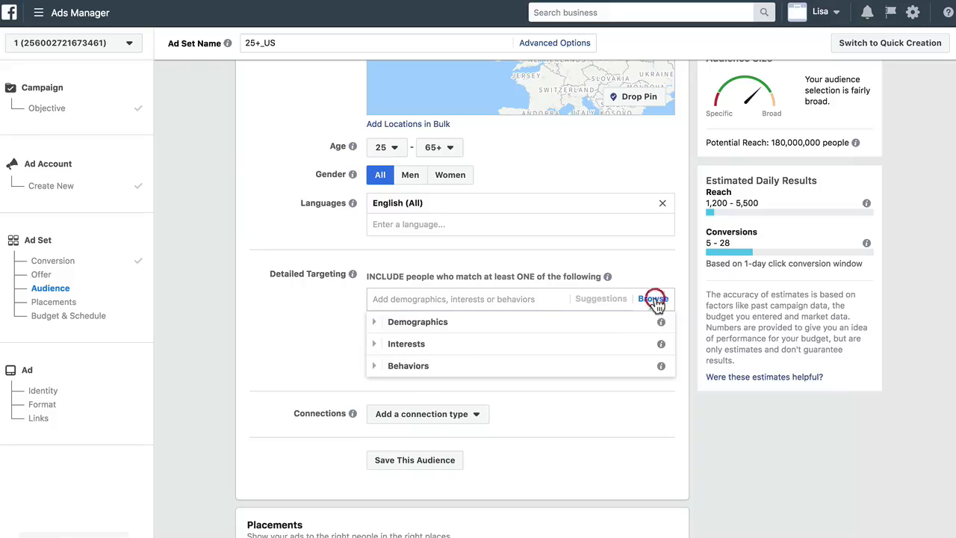
{"action": "left_click", "coordinate": [654, 299]}
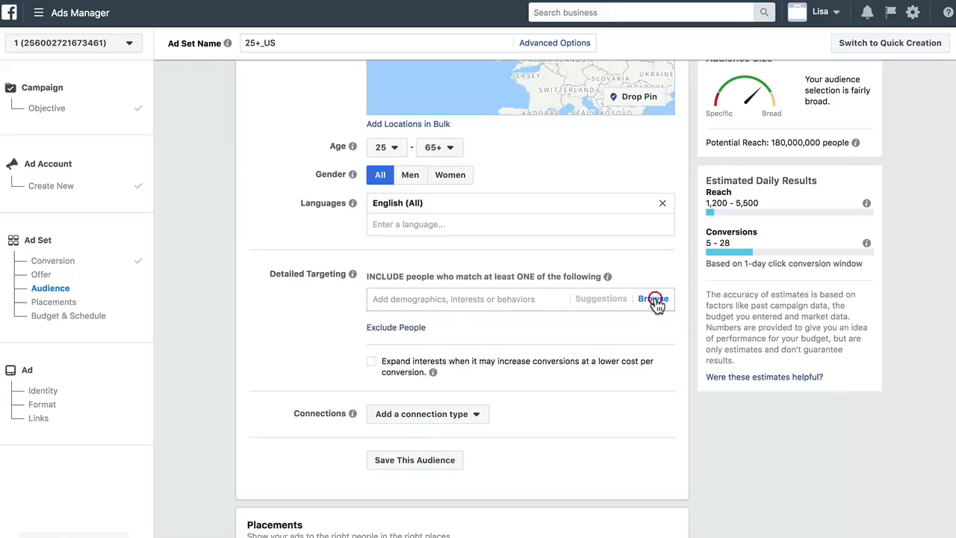
Add and then remove the Stay-at-home moms and Moms of high school kids demographics in detailed targeting
{"action": "left_click", "coordinate": [433, 300]}
{"action": "left_click", "coordinate": [289, 320]}
{"action": "left_click", "coordinate": [417, 299]}
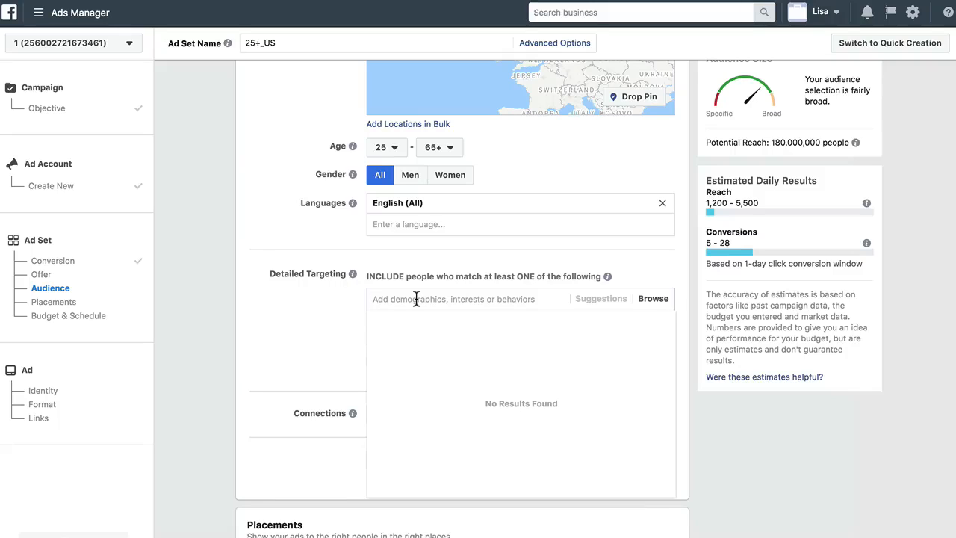
{"action": "type", "text": "moms"}
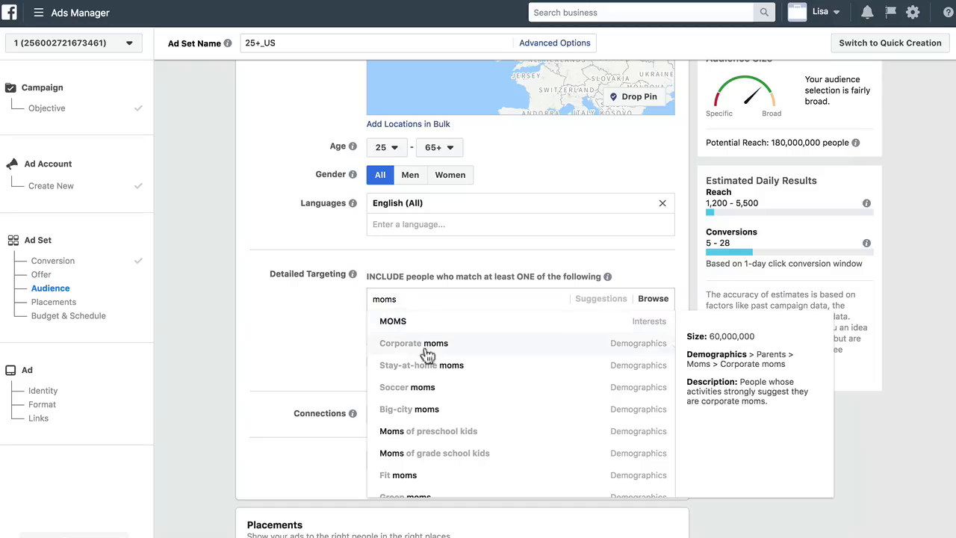
{"action": "left_click", "coordinate": [431, 372]}
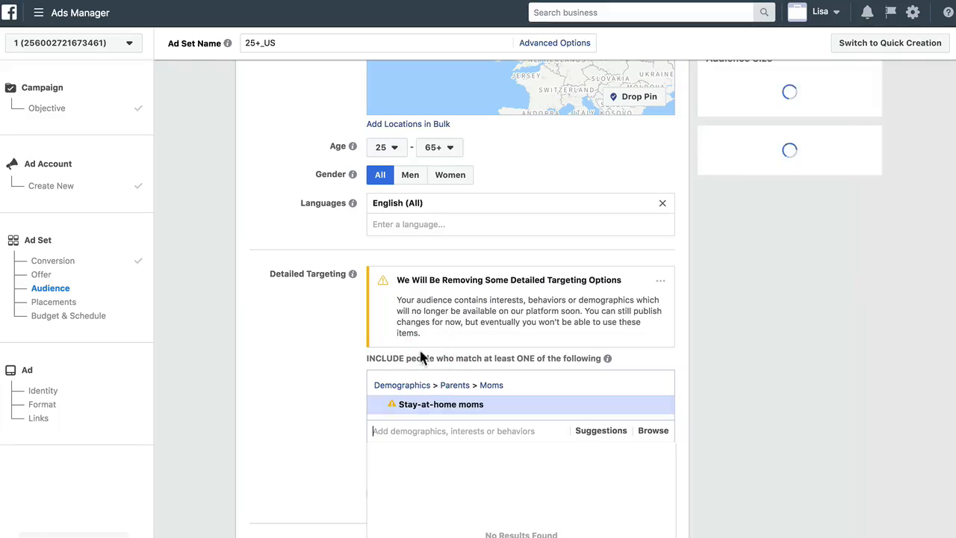
{"action": "left_click", "coordinate": [437, 431]}
{"action": "type", "text": "moms"}
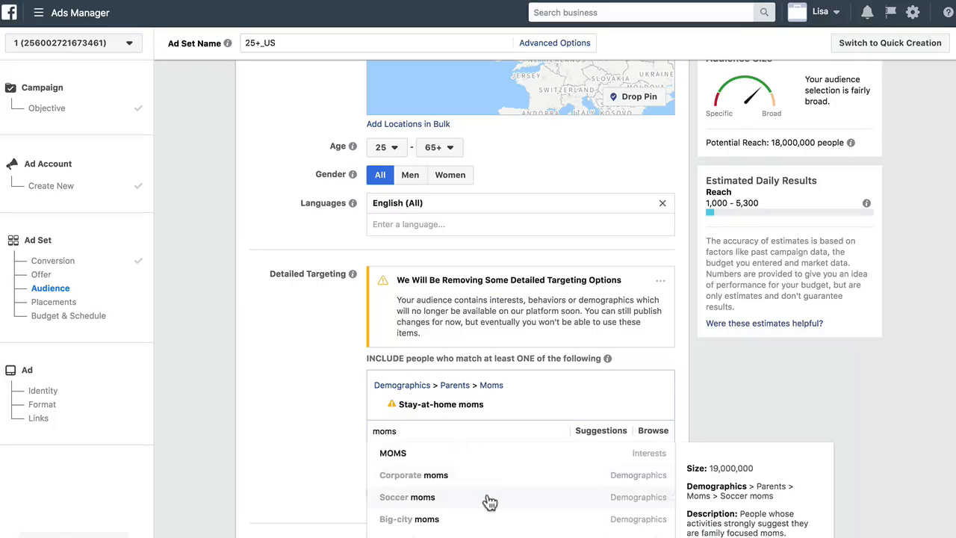
{"action": "scroll", "coordinate": [485, 500], "scroll_direction": "down", "scroll_amount": 5}
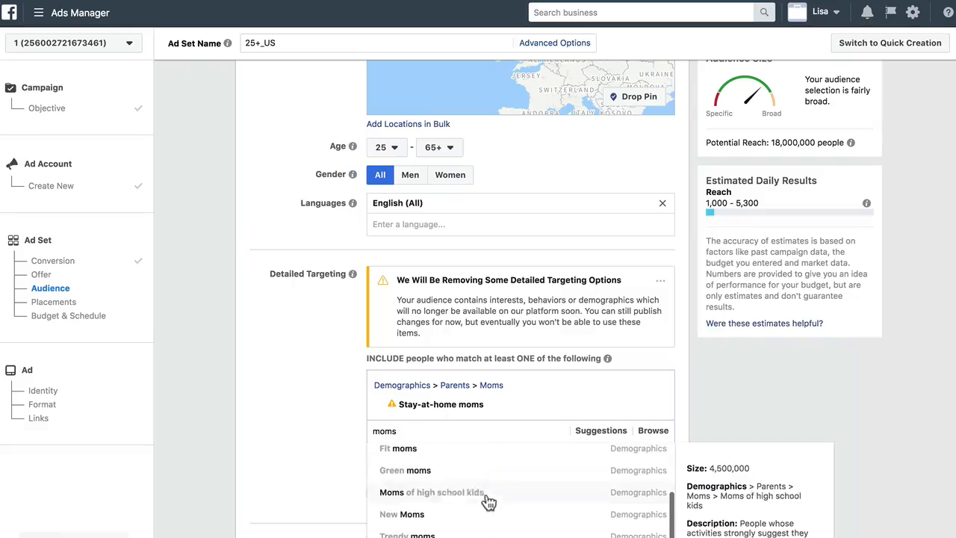
{"action": "left_click", "coordinate": [465, 491]}
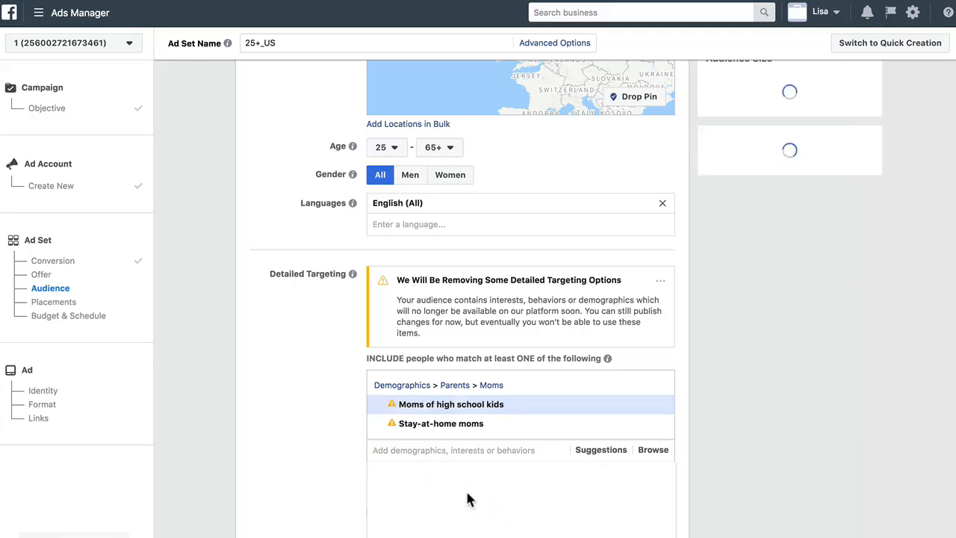
{"action": "left_click", "coordinate": [656, 406]}
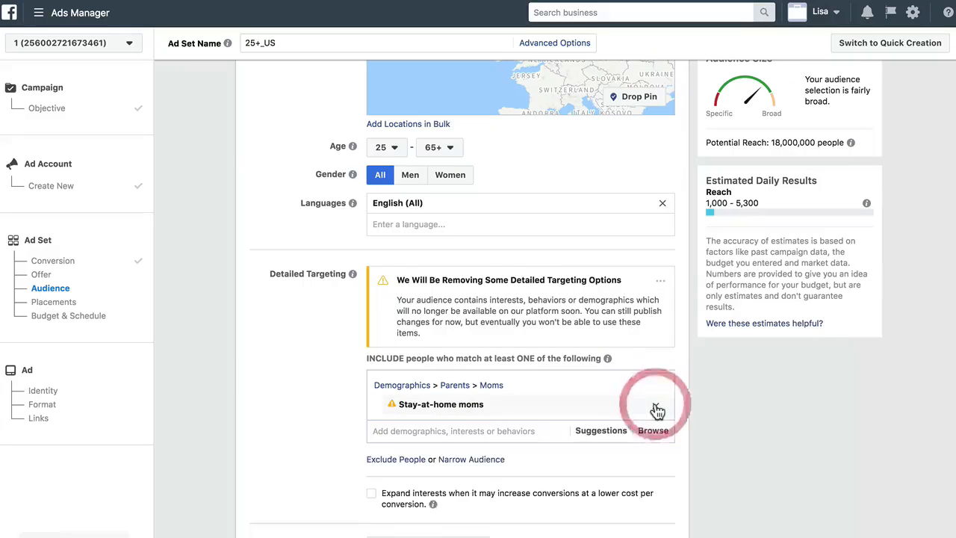
{"action": "left_click", "coordinate": [658, 411]}
Search detailed targeting for moms, add the Dance Moms interest, then remove it
{"action": "scroll", "coordinate": [304, 406], "scroll_direction": "down", "scroll_amount": 1}
{"action": "left_click", "coordinate": [416, 274]}
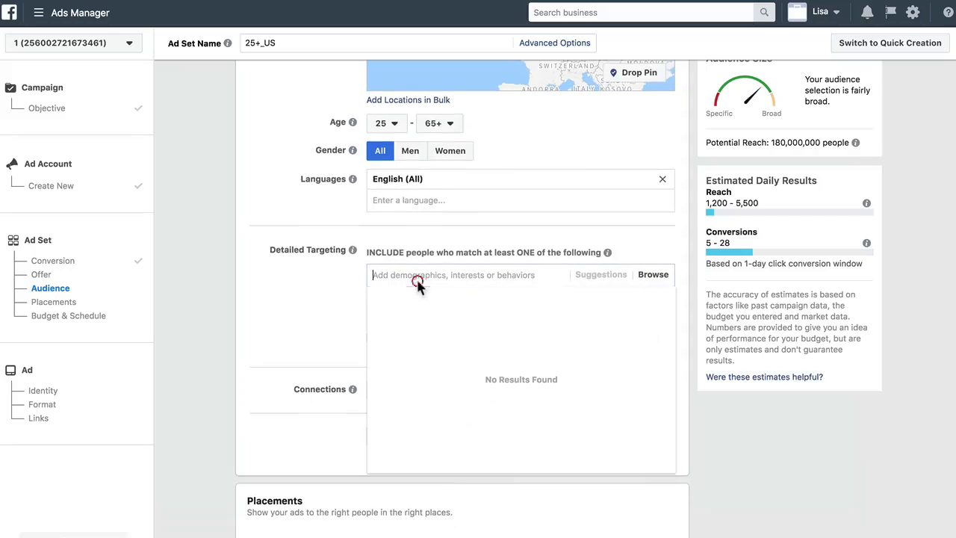
{"action": "type", "text": "moms"}
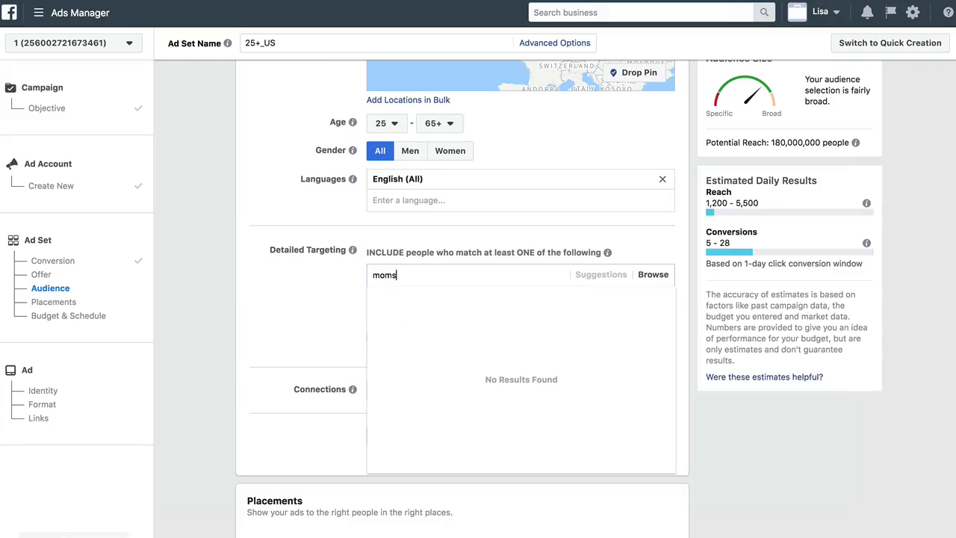
{"action": "scroll", "coordinate": [458, 320], "scroll_direction": "down", "scroll_amount": 5}
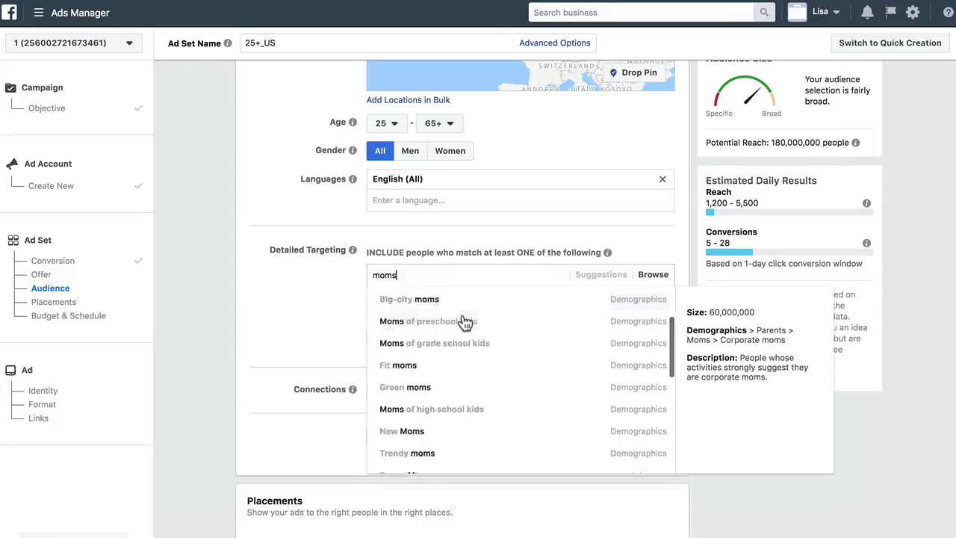
{"action": "scroll", "coordinate": [454, 404], "scroll_direction": "down", "scroll_amount": 1}
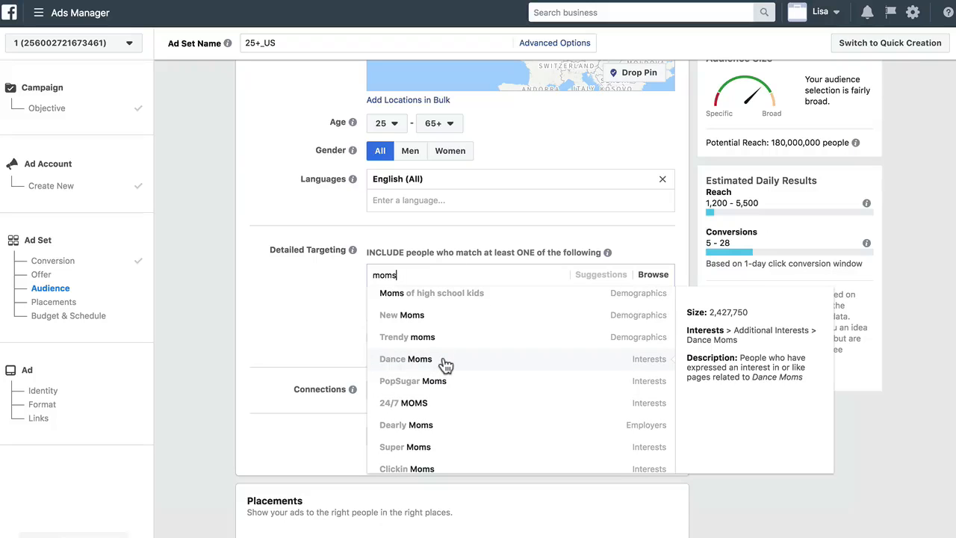
{"action": "left_click", "coordinate": [444, 361]}
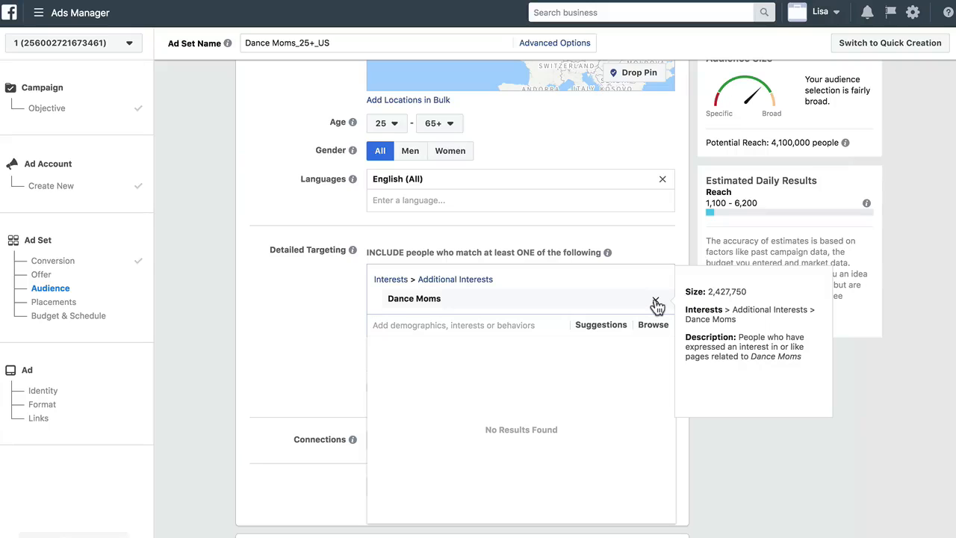
{"action": "left_click", "coordinate": [657, 303]}
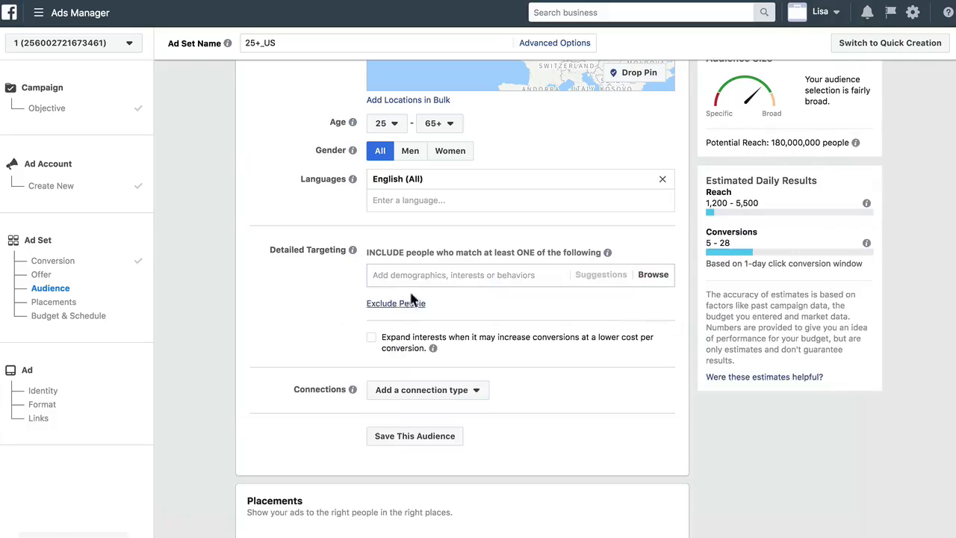
Add the Small business owners behavior to the detailed targeting
{"action": "left_click", "coordinate": [409, 275]}
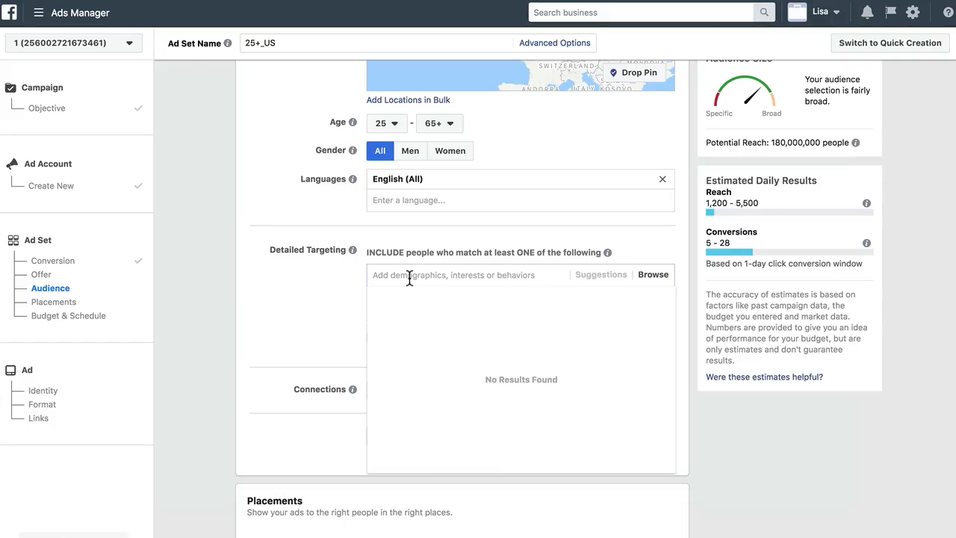
{"action": "type", "text": "small bu"}
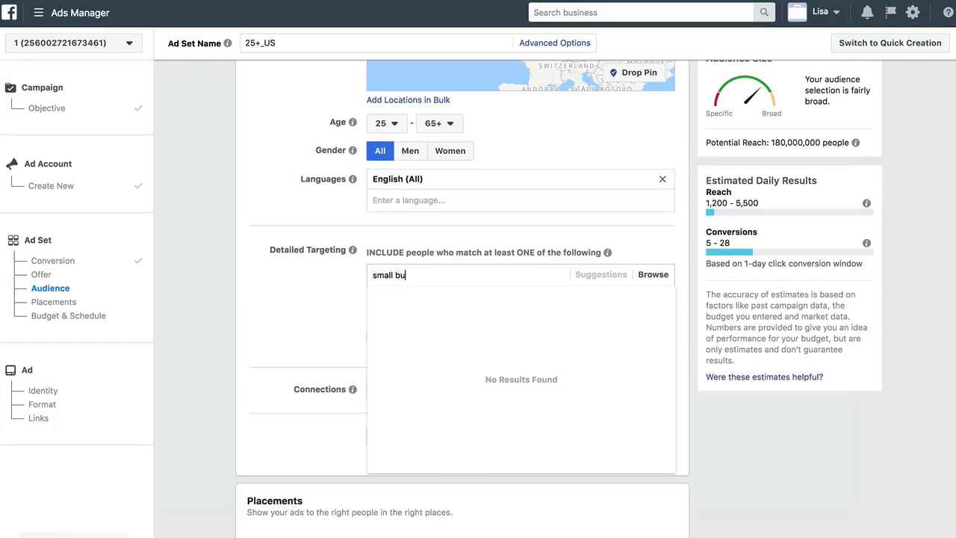
{"action": "type", "text": "siness owners"}
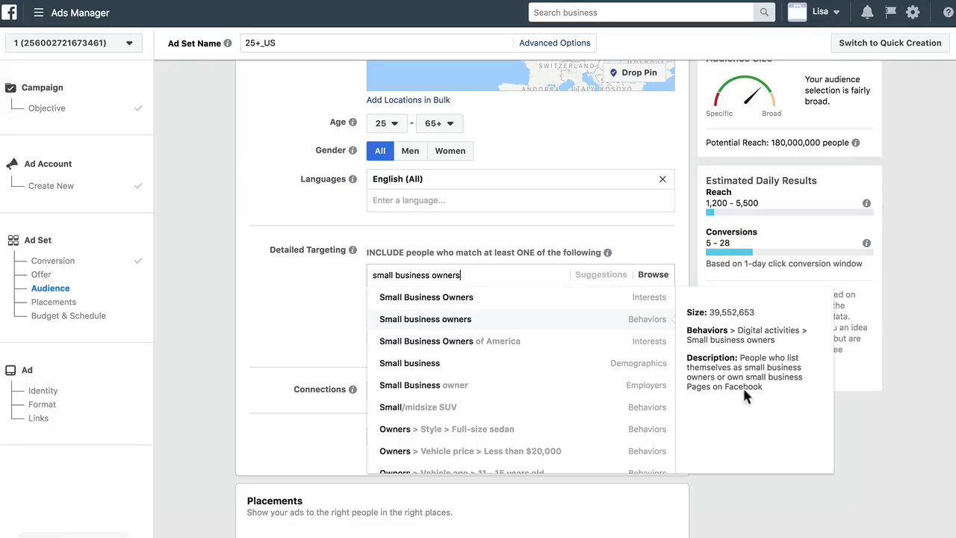
{"action": "left_click", "coordinate": [634, 320]}
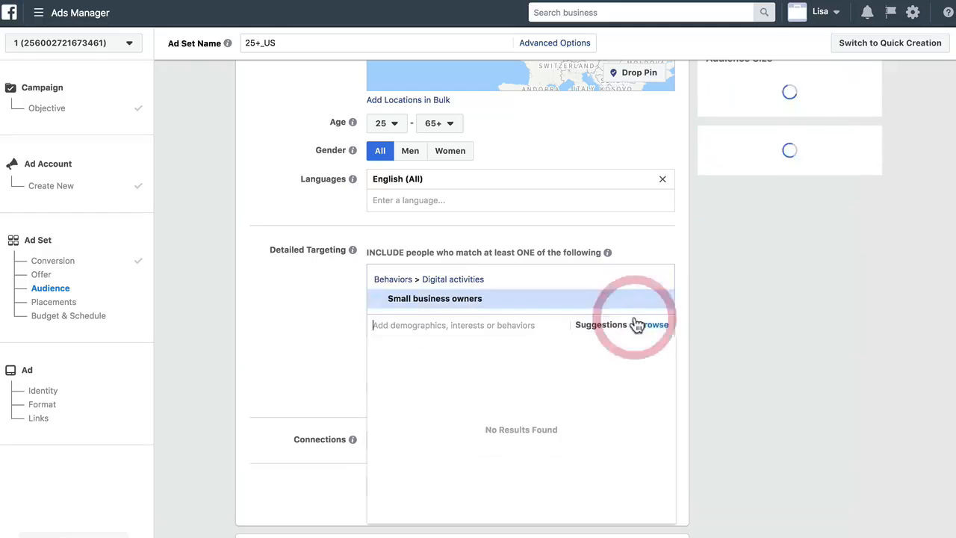
{"action": "left_click", "coordinate": [325, 324]}
{"action": "mouse_move", "coordinate": [423, 306]}
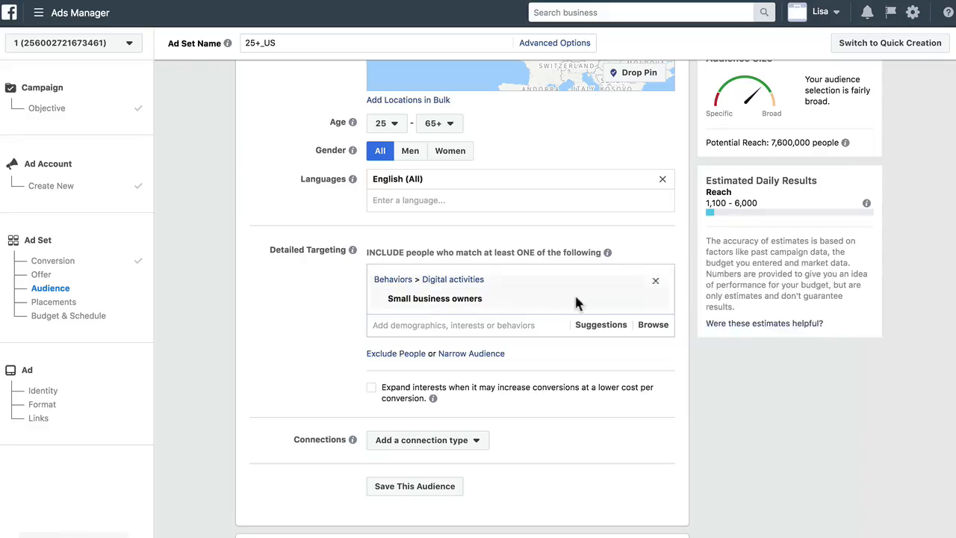
Examine the audience's potential reach
{"action": "triple_click", "coordinate": [794, 142]}
{"action": "left_click", "coordinate": [805, 143]}
{"action": "triple_click", "coordinate": [804, 144]}
{"action": "left_click", "coordinate": [805, 143]}
{"action": "triple_click", "coordinate": [804, 144]}
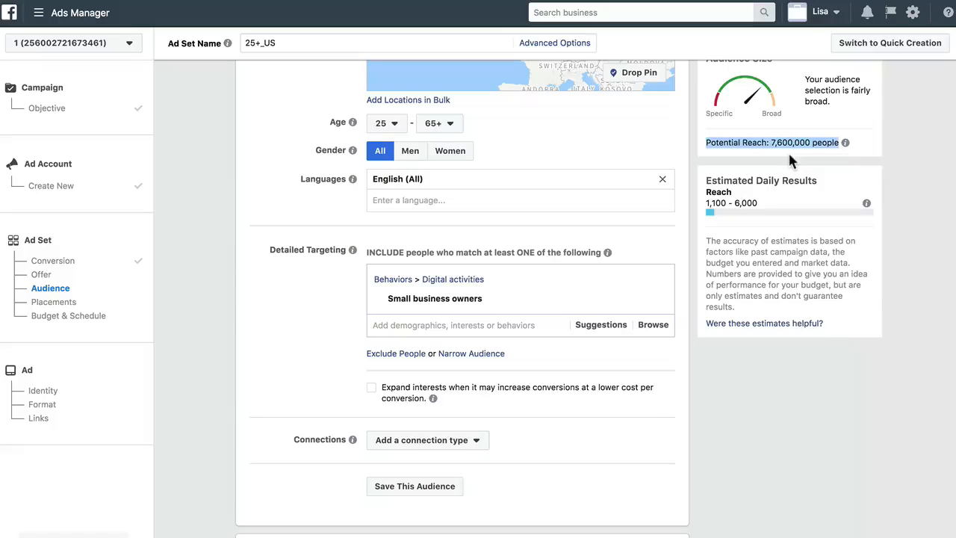
{"action": "mouse_move", "coordinate": [488, 295]}
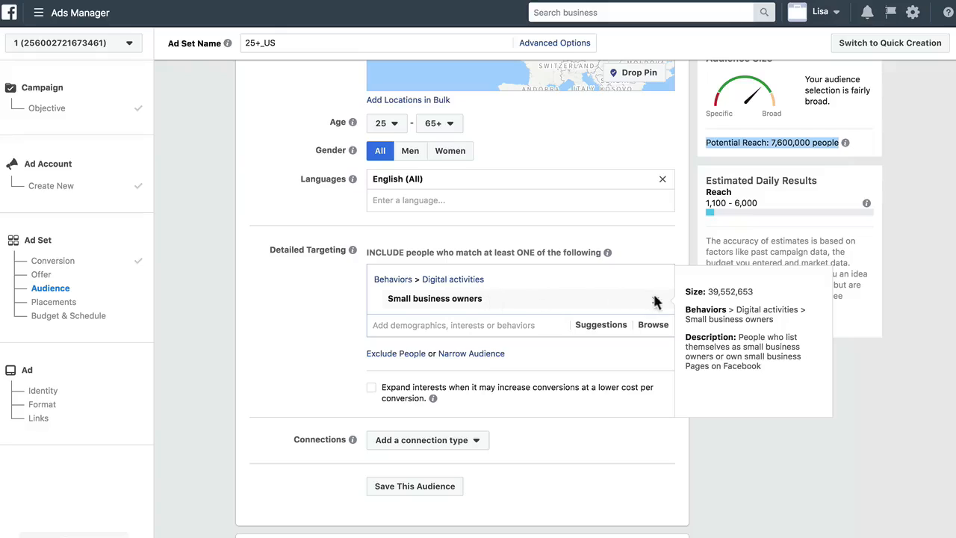
Add the Small business demographic to detailed targeting, then remove it again
{"action": "left_click", "coordinate": [451, 326]}
{"action": "type", "text": "small business"}
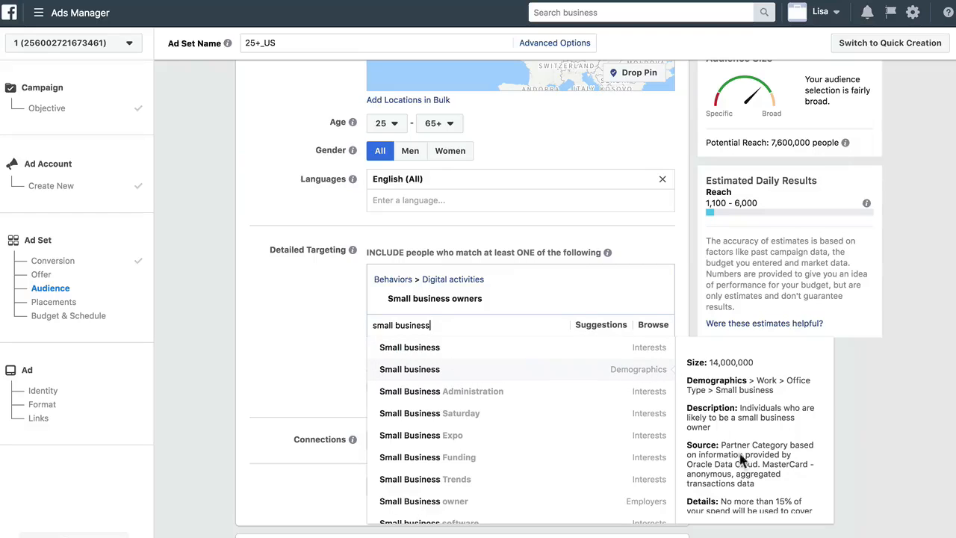
{"action": "scroll", "coordinate": [728, 481], "scroll_direction": "down", "scroll_amount": 2}
{"action": "scroll", "coordinate": [736, 486], "scroll_direction": "up", "scroll_amount": 2}
{"action": "scroll", "coordinate": [740, 487], "scroll_direction": "down", "scroll_amount": 1}
{"action": "scroll", "coordinate": [740, 485], "scroll_direction": "up", "scroll_amount": 1}
{"action": "left_click", "coordinate": [629, 368]}
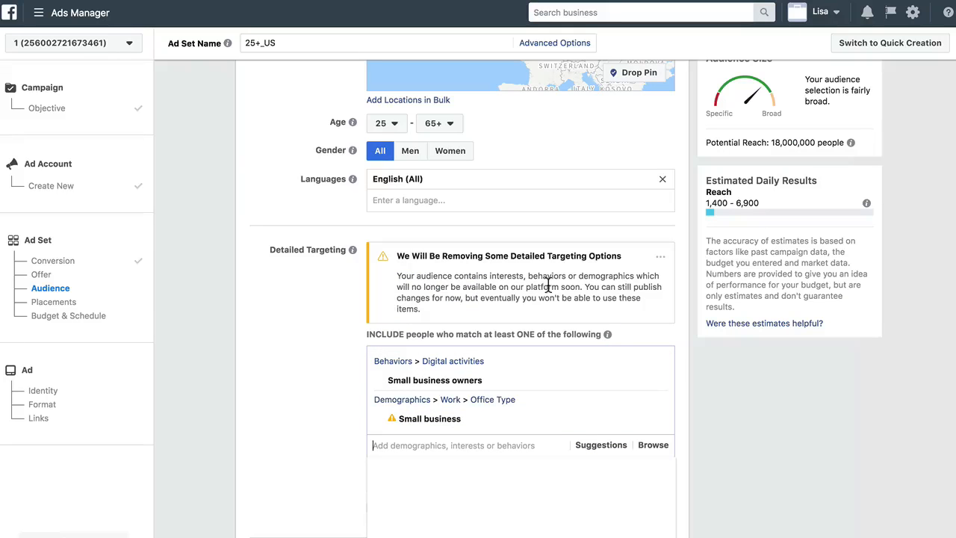
{"action": "mouse_move", "coordinate": [430, 423]}
{"action": "left_click", "coordinate": [655, 421]}
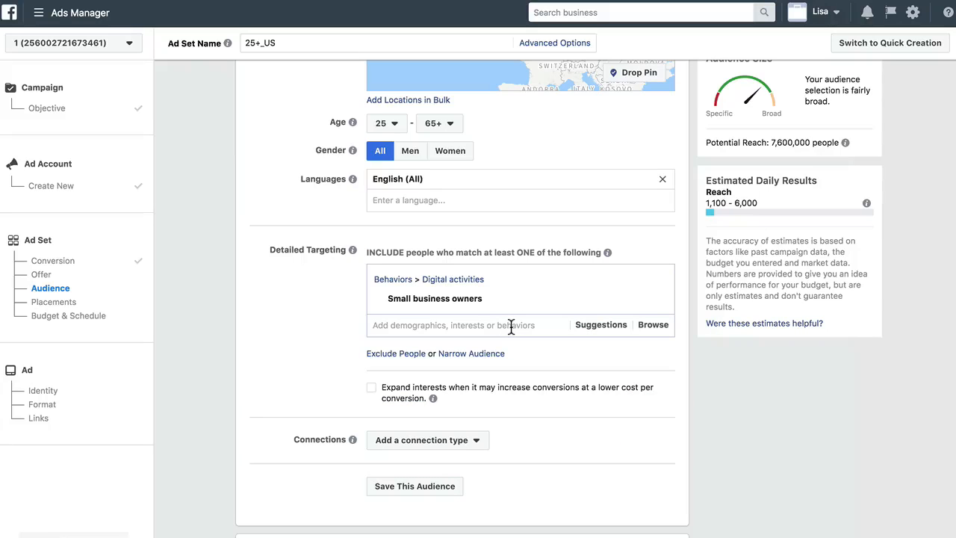
{"action": "mouse_move", "coordinate": [459, 303]}
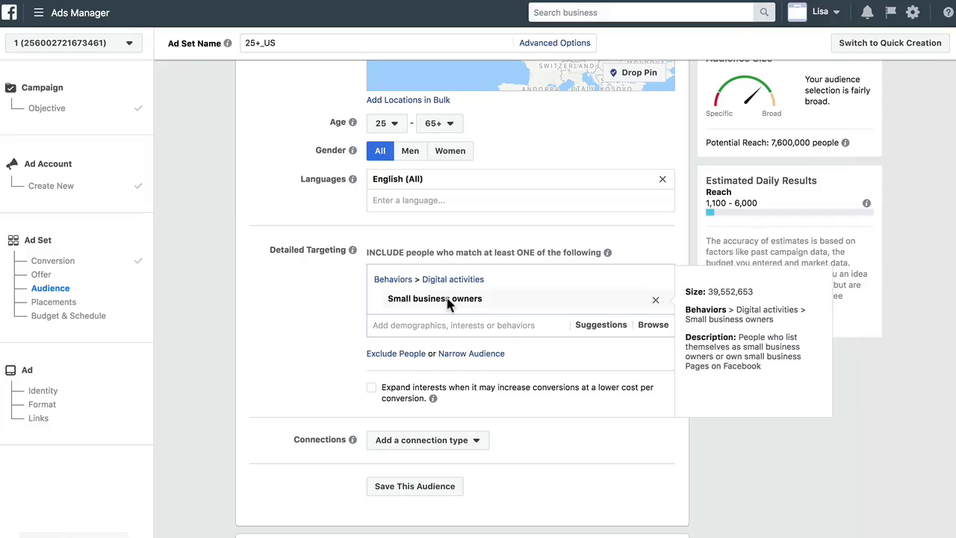
{"action": "scroll", "coordinate": [319, 357], "scroll_direction": "up", "scroll_amount": 1}
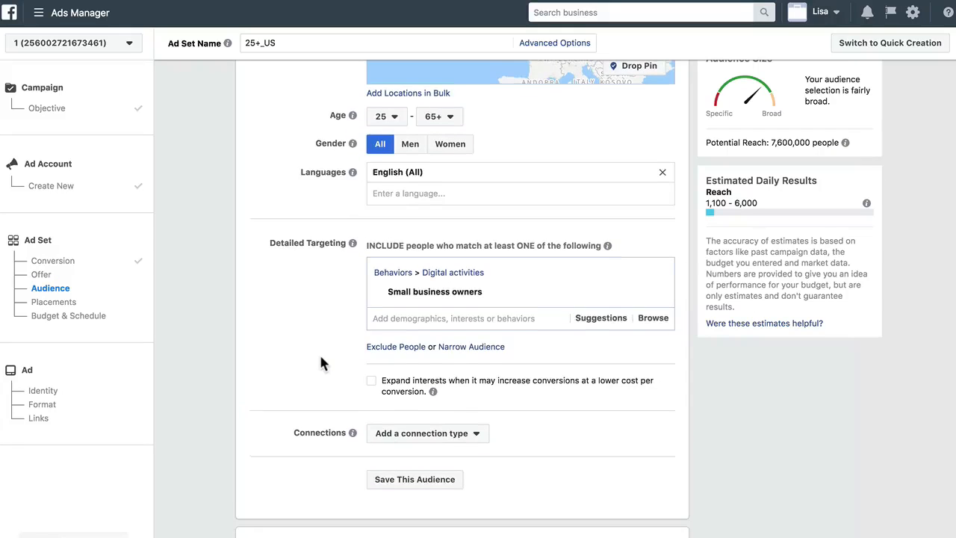
Dismiss the New! Ads in Marketplace notice in the Placements section
{"action": "scroll", "coordinate": [321, 364], "scroll_direction": "up", "scroll_amount": 3}
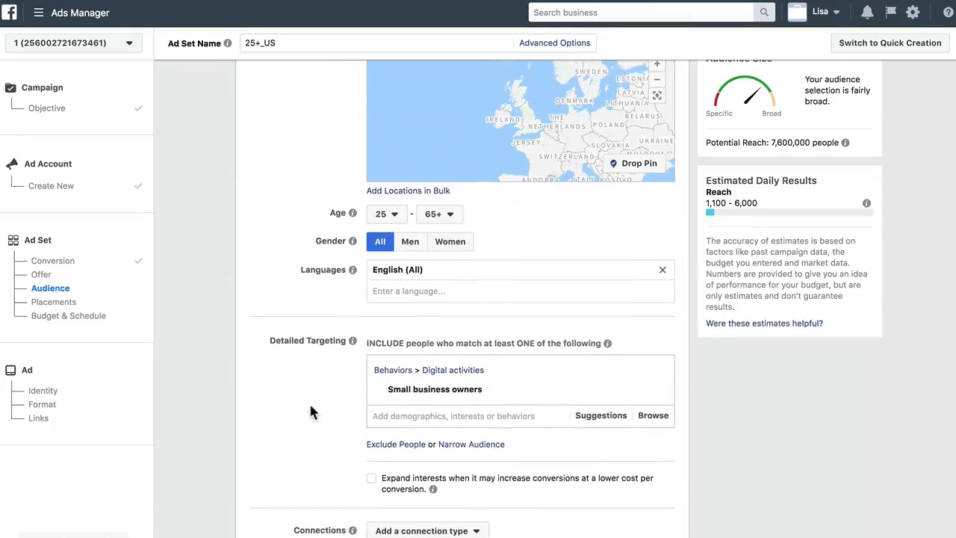
{"action": "scroll", "coordinate": [312, 412], "scroll_direction": "up", "scroll_amount": 2}
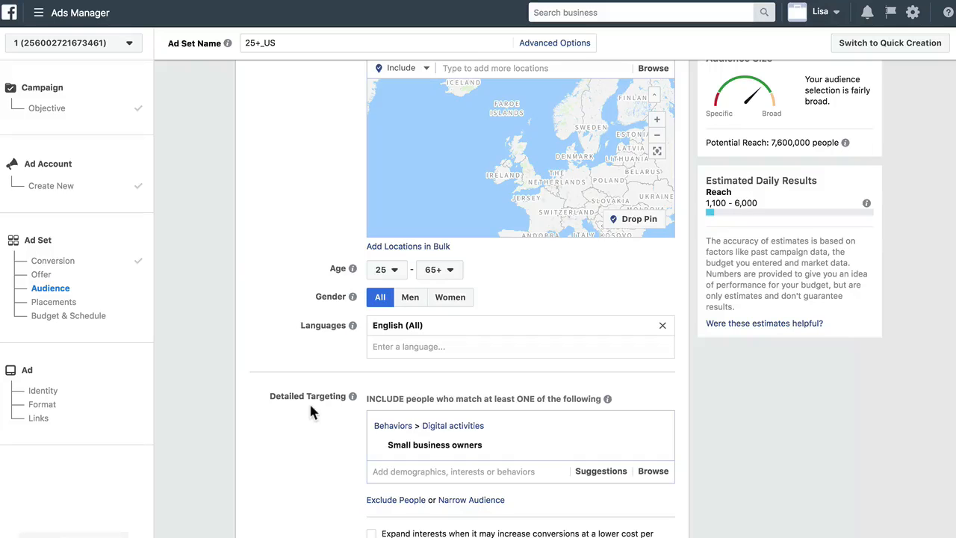
{"action": "scroll", "coordinate": [311, 409], "scroll_direction": "down", "scroll_amount": 5}
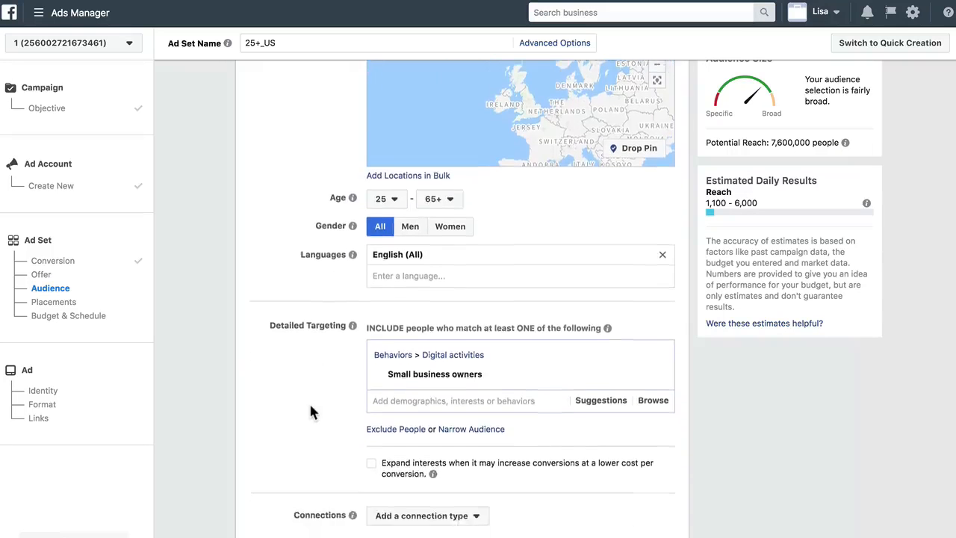
{"action": "scroll", "coordinate": [311, 409], "scroll_direction": "down", "scroll_amount": 2}
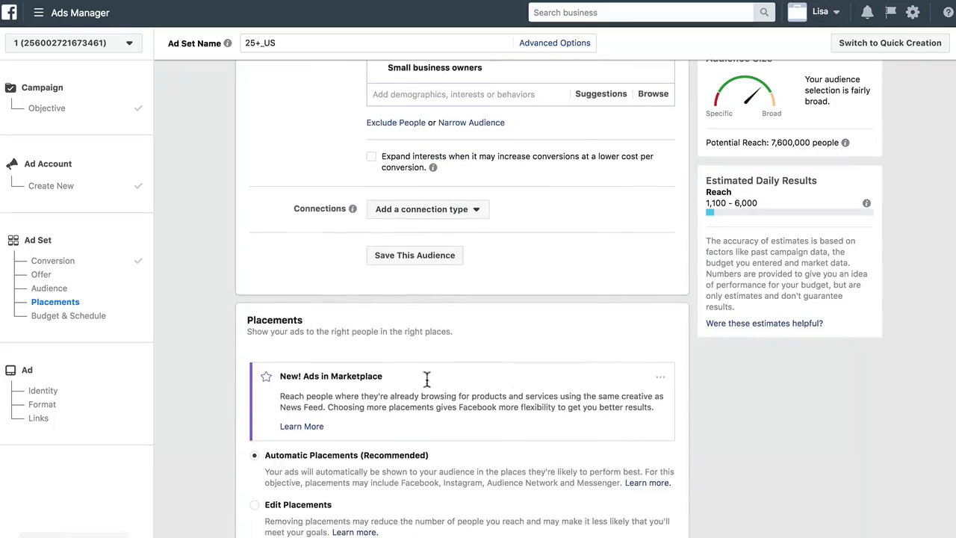
{"action": "left_click", "coordinate": [661, 378]}
{"action": "left_click", "coordinate": [627, 396]}
Switch the ad set's placements to Edit Placements
{"action": "scroll", "coordinate": [747, 454], "scroll_direction": "down", "scroll_amount": 2}
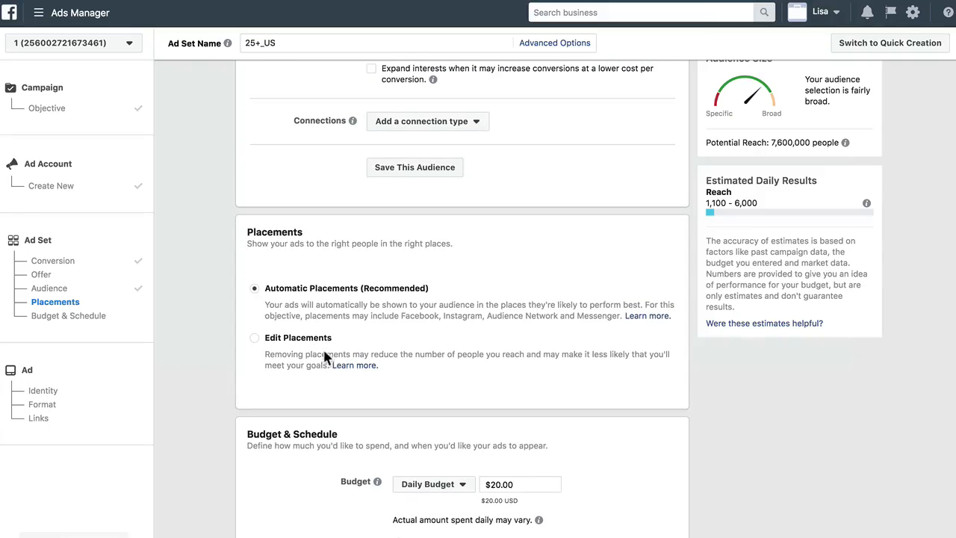
{"action": "scroll", "coordinate": [323, 348], "scroll_direction": "down", "scroll_amount": 1}
{"action": "left_click", "coordinate": [255, 307]}
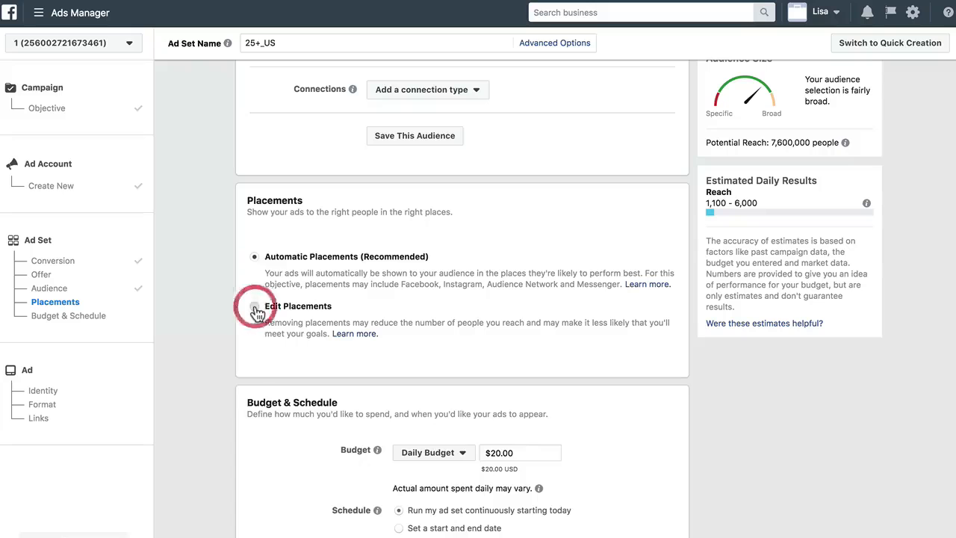
Add the Self employed job title from the detailed targeting suggestions, then remove it again
{"action": "scroll", "coordinate": [521, 381], "scroll_direction": "up", "scroll_amount": 5}
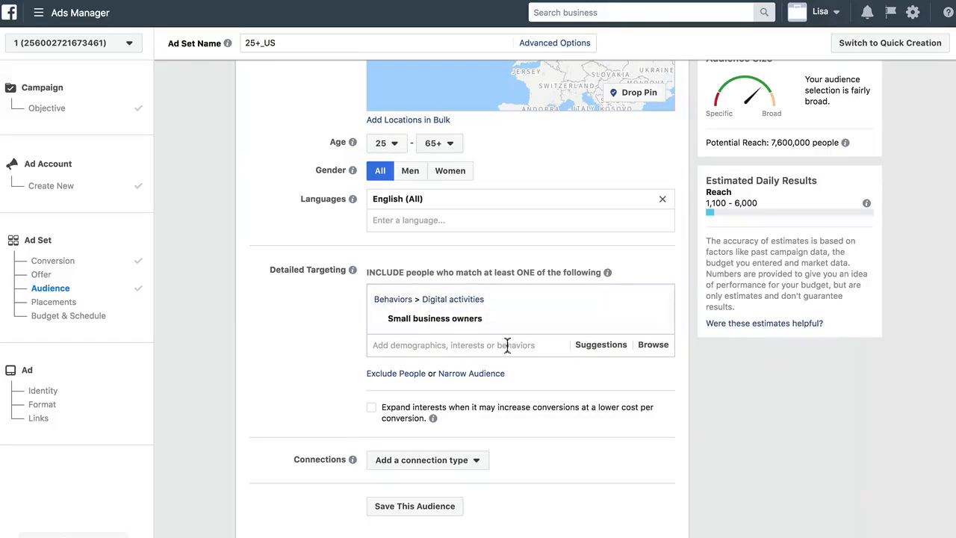
{"action": "left_click", "coordinate": [594, 348]}
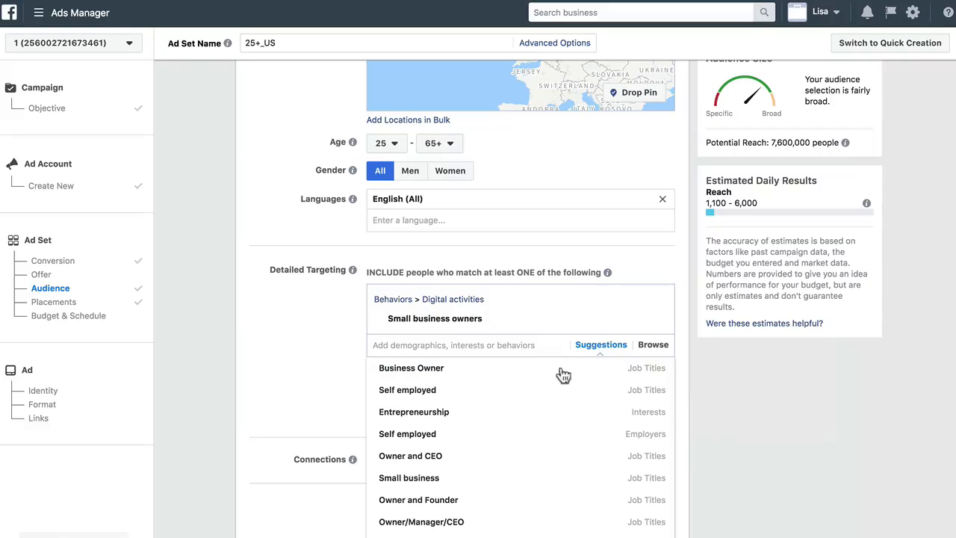
{"action": "mouse_move", "coordinate": [488, 376]}
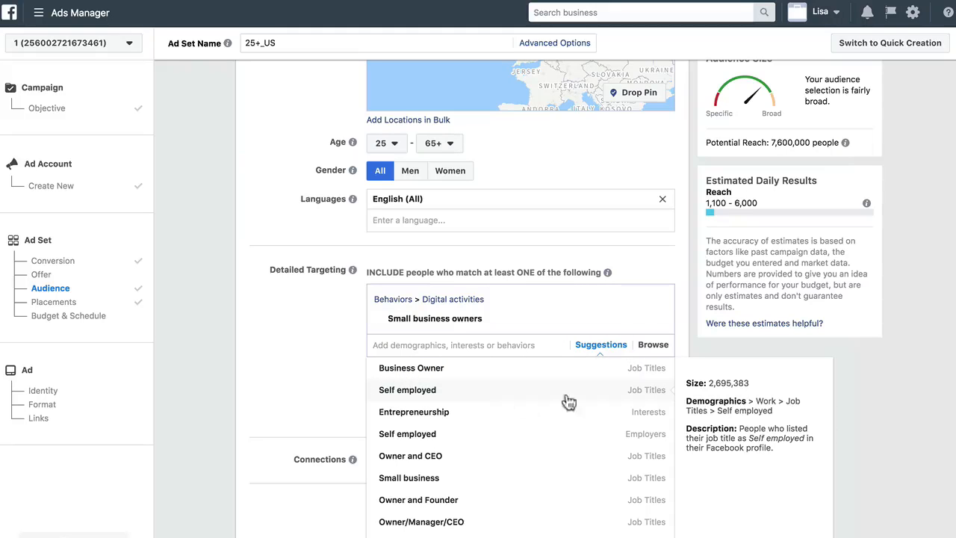
{"action": "left_click", "coordinate": [624, 392]}
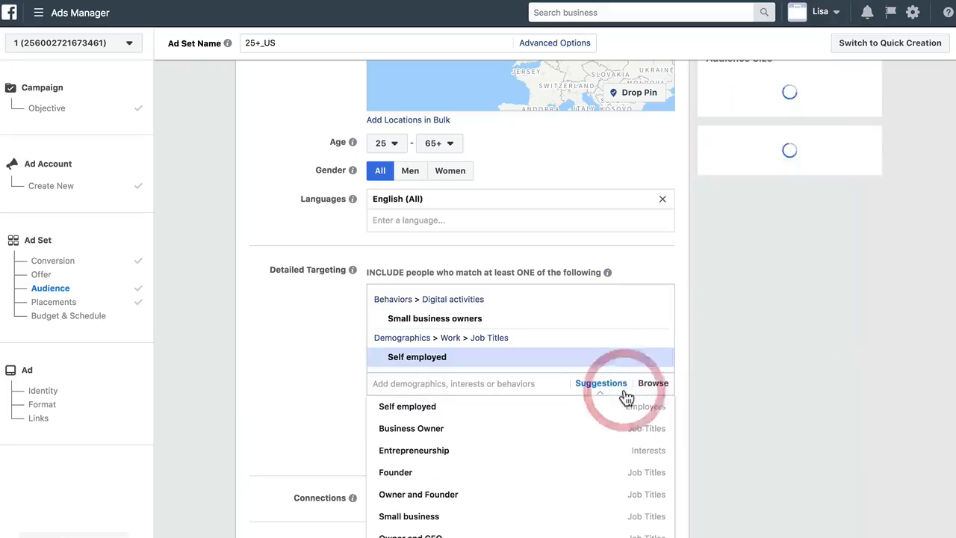
{"action": "left_click", "coordinate": [656, 359]}
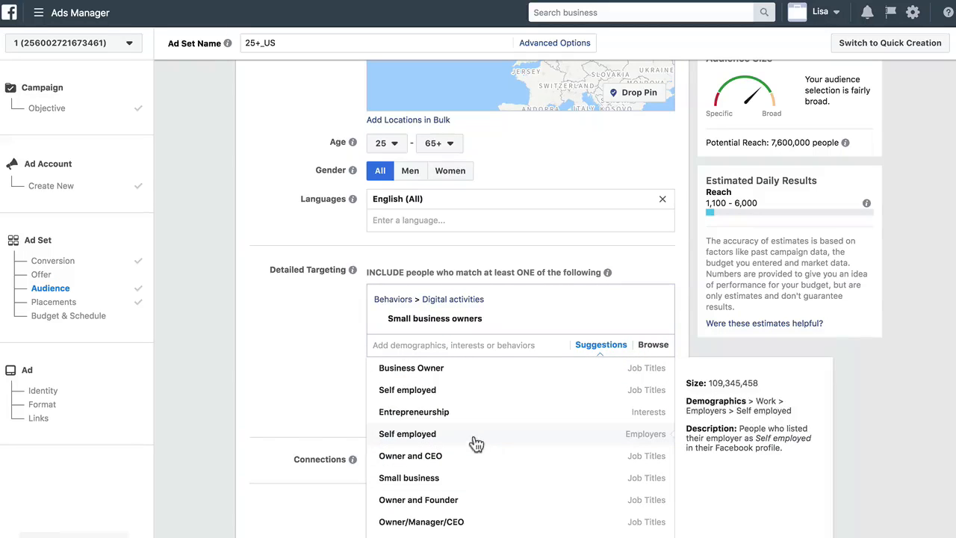
{"action": "left_click", "coordinate": [278, 410]}
Uncheck every placement except Facebook Feeds, including Instant Articles, Right Column, Marketplace, Instagram, Audience Network and Messenger
{"action": "scroll", "coordinate": [281, 413], "scroll_direction": "down", "scroll_amount": 3}
{"action": "scroll", "coordinate": [281, 417], "scroll_direction": "down", "scroll_amount": 5}
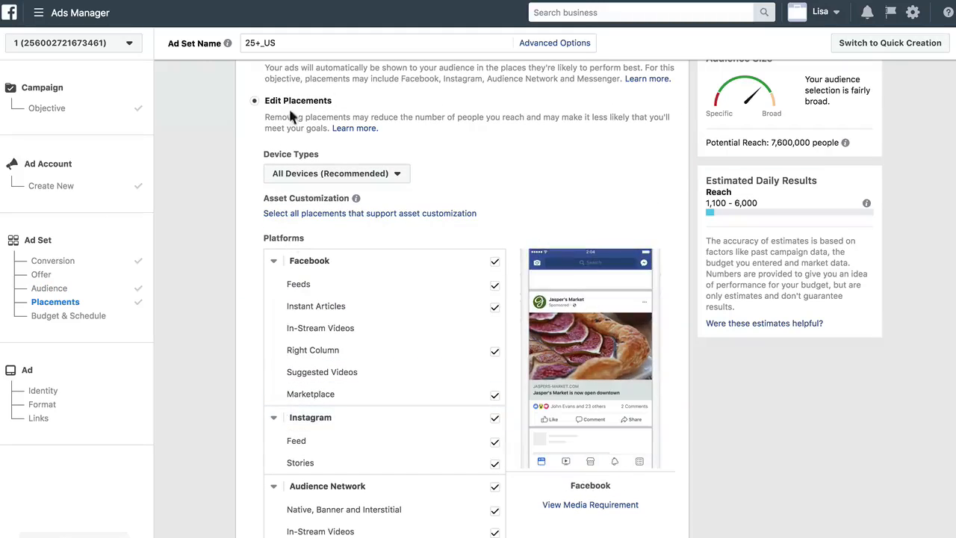
{"action": "left_click", "coordinate": [336, 177]}
{"action": "left_click", "coordinate": [439, 181]}
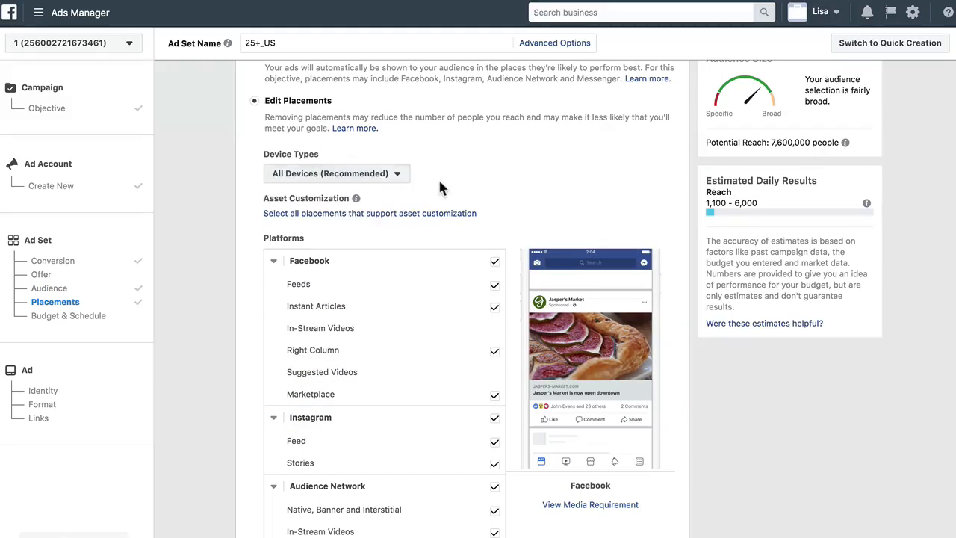
{"action": "left_click", "coordinate": [494, 307]}
{"action": "left_click", "coordinate": [495, 351]}
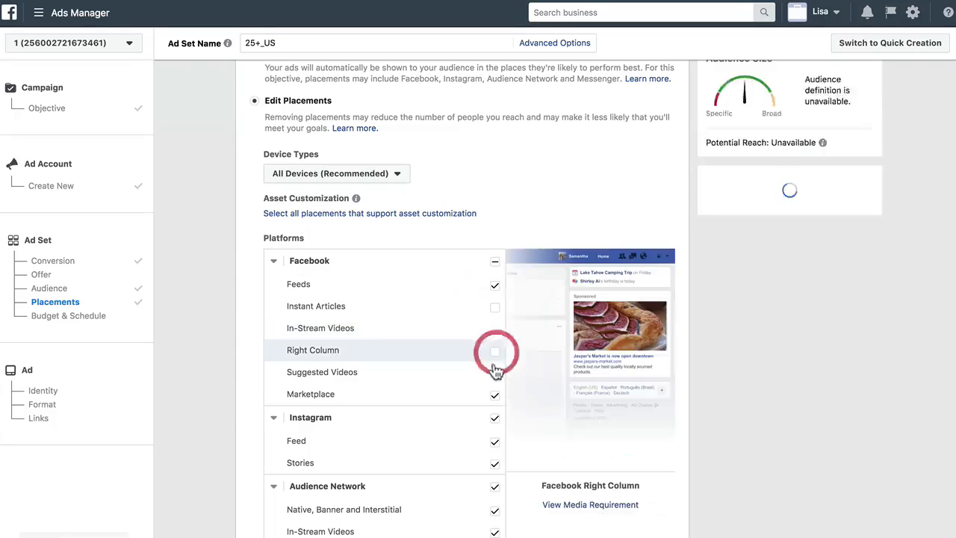
{"action": "left_click", "coordinate": [495, 395]}
{"action": "left_click", "coordinate": [495, 418]}
{"action": "left_click", "coordinate": [495, 486]}
{"action": "scroll", "coordinate": [438, 458], "scroll_direction": "down", "scroll_amount": 2}
{"action": "left_click", "coordinate": [494, 481]}
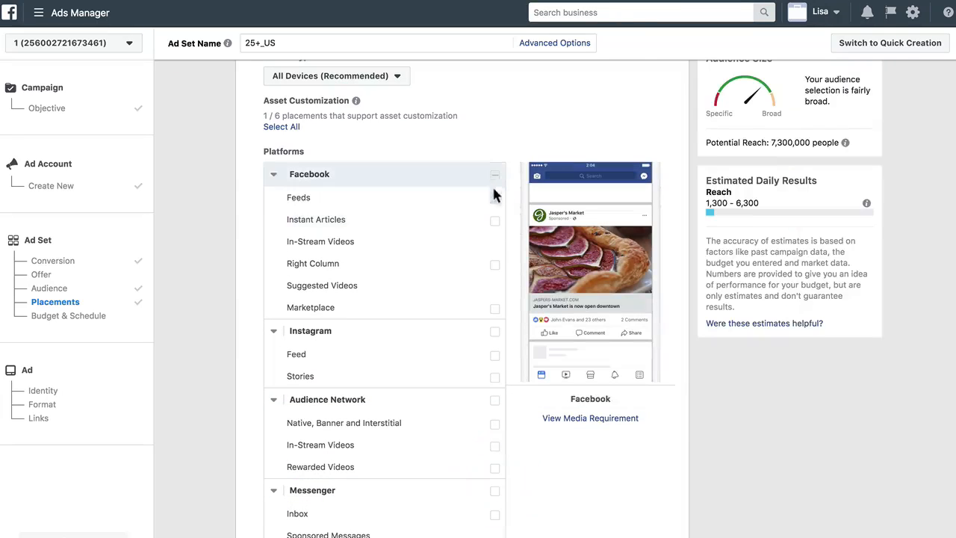
Dismiss the warning about removing Instagram and Audience Network placements
{"action": "scroll", "coordinate": [493, 194], "scroll_direction": "up", "scroll_amount": 1}
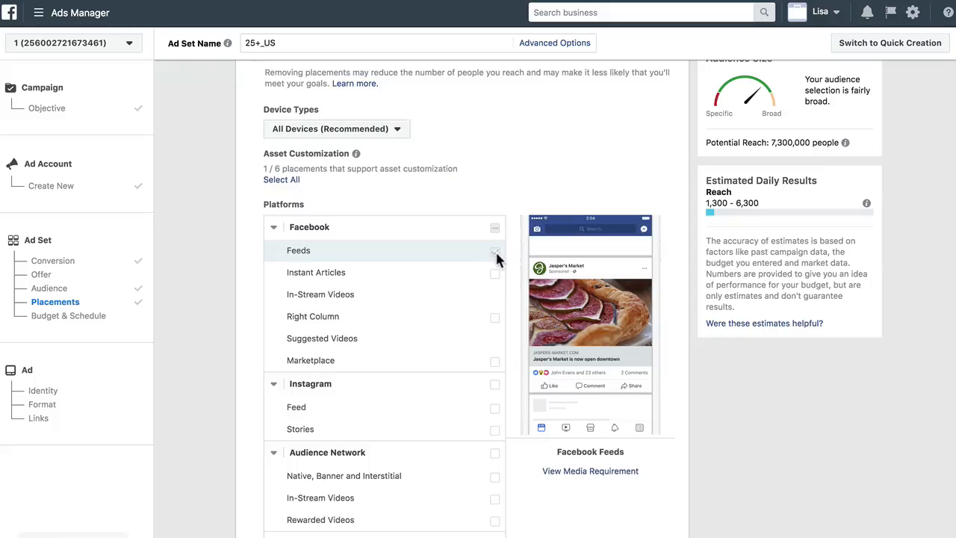
{"action": "scroll", "coordinate": [498, 254], "scroll_direction": "down", "scroll_amount": 5}
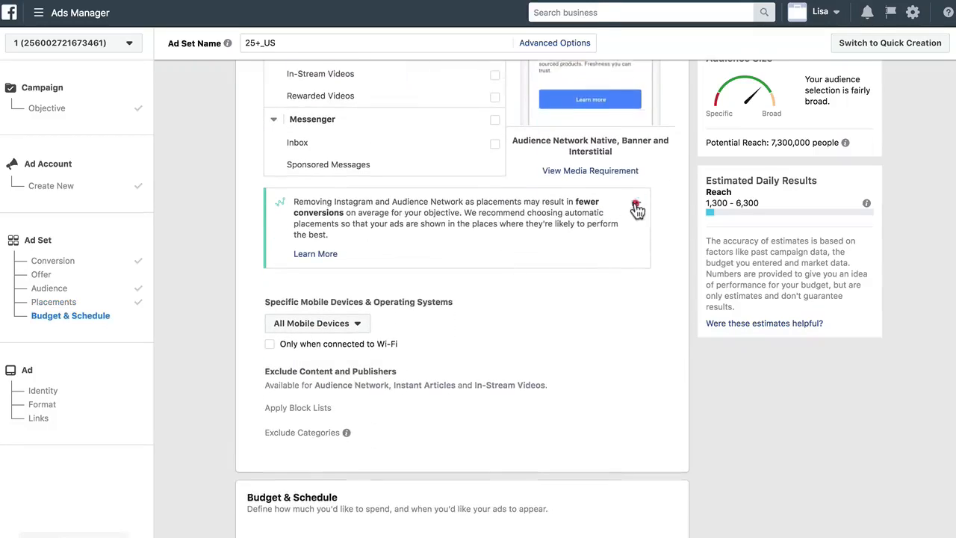
{"action": "left_click", "coordinate": [636, 202]}
{"action": "left_click", "coordinate": [607, 224]}
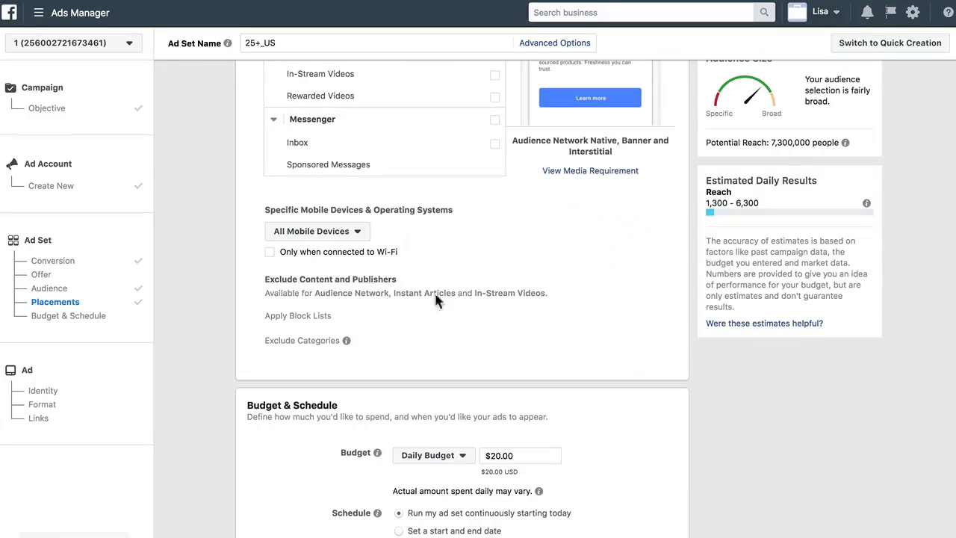
Examine the audience's potential reach after the placement changes
{"action": "scroll", "coordinate": [465, 343], "scroll_direction": "down", "scroll_amount": 3}
{"action": "triple_click", "coordinate": [778, 142]}
{"action": "triple_click", "coordinate": [780, 143]}
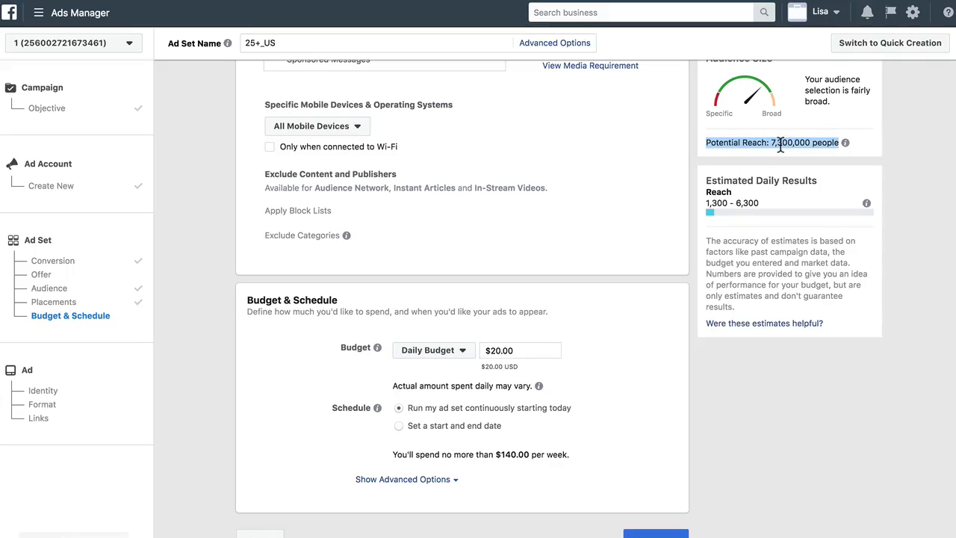
{"action": "left_click", "coordinate": [760, 143]}
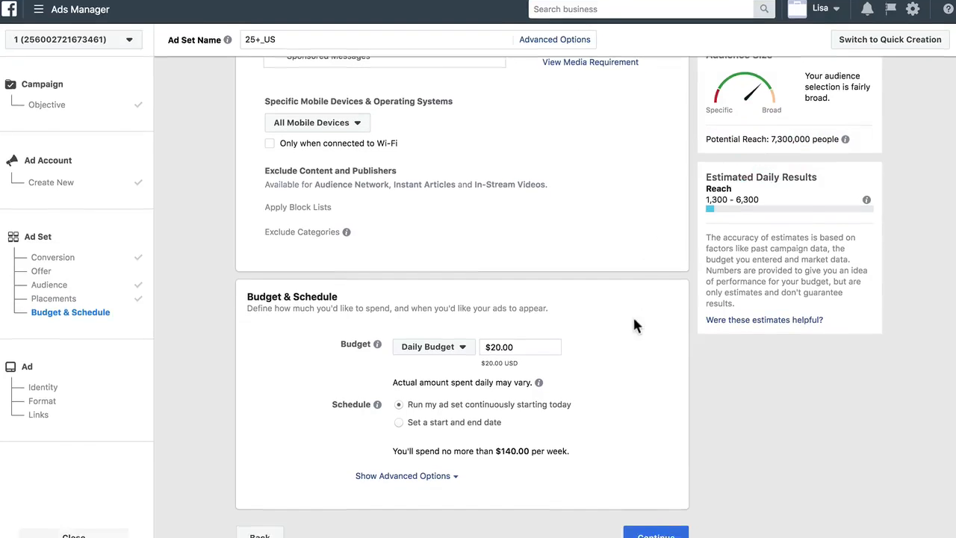
Set the daily budget to $5.00 and continue to the ad setup
{"action": "left_click_drag", "start_coordinate": [522, 353], "coordinate": [490, 352]}
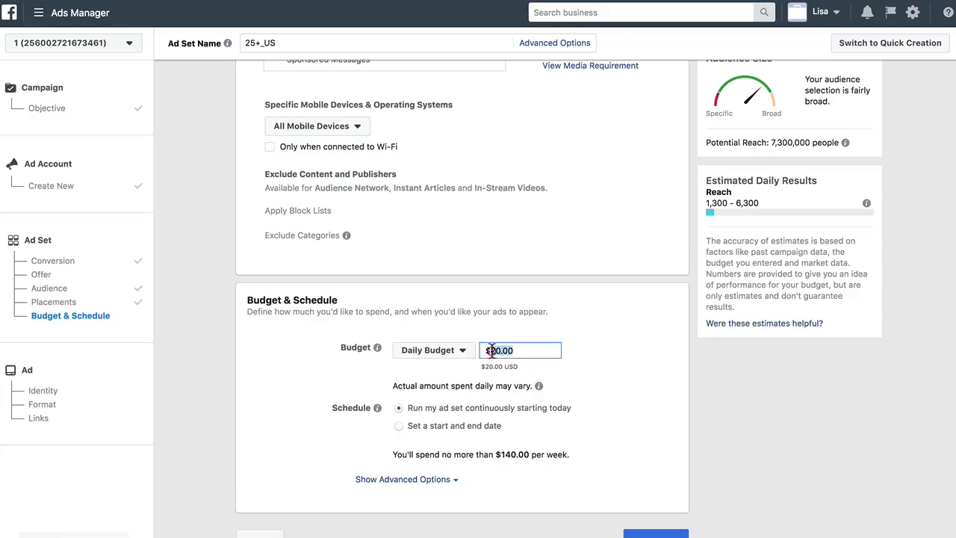
{"action": "type", "text": "5"}
{"action": "left_click", "coordinate": [583, 366]}
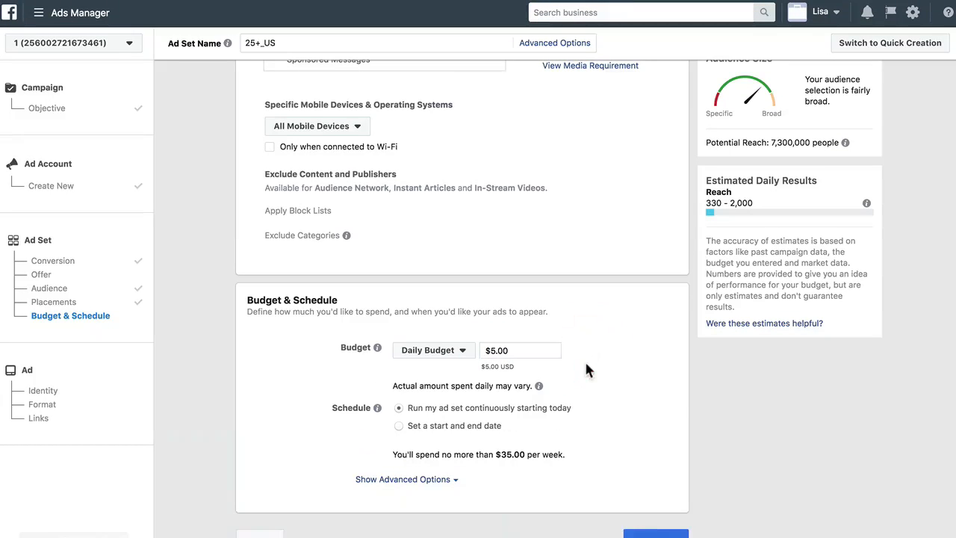
{"action": "left_click", "coordinate": [642, 531]}
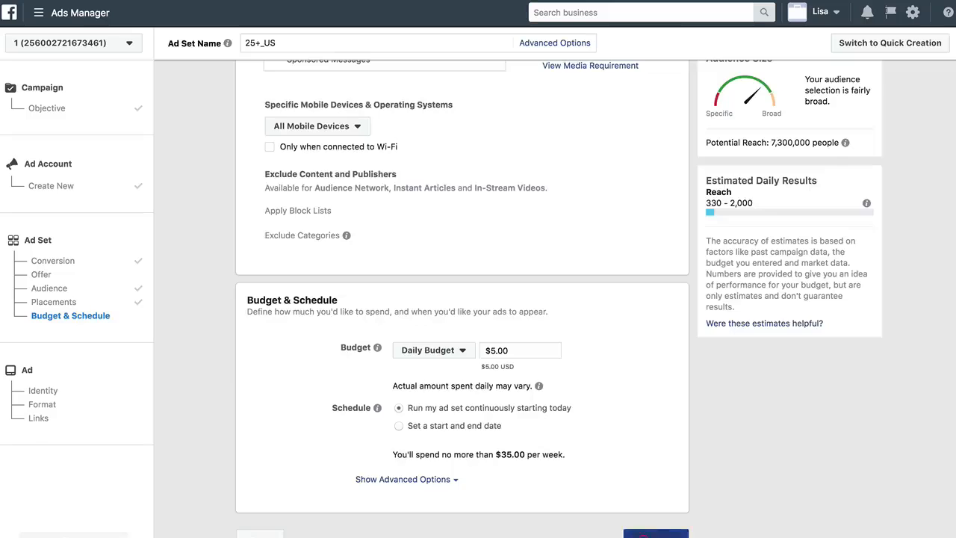
{"action": "left_click", "coordinate": [656, 533]}
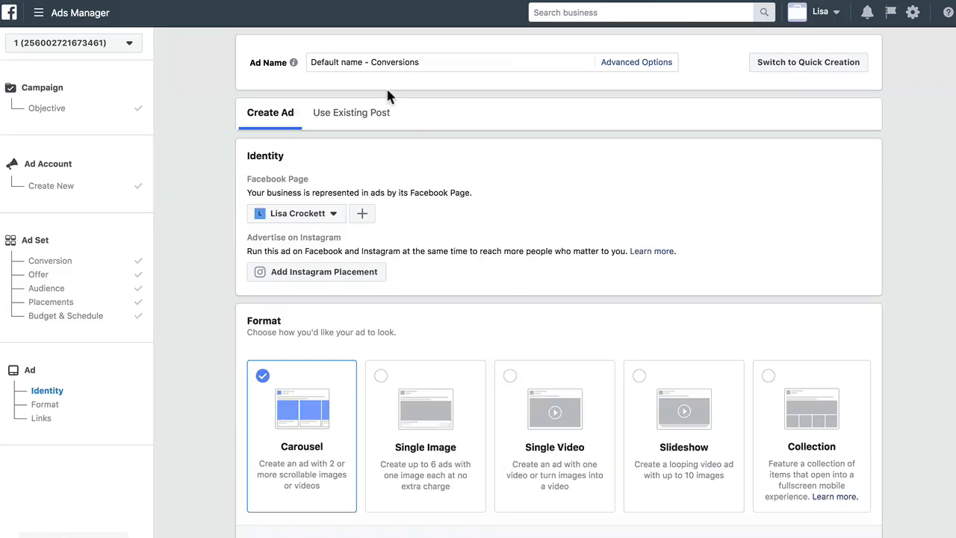
Rename the ad using a name created from the ad set name
{"action": "left_click", "coordinate": [637, 64]}
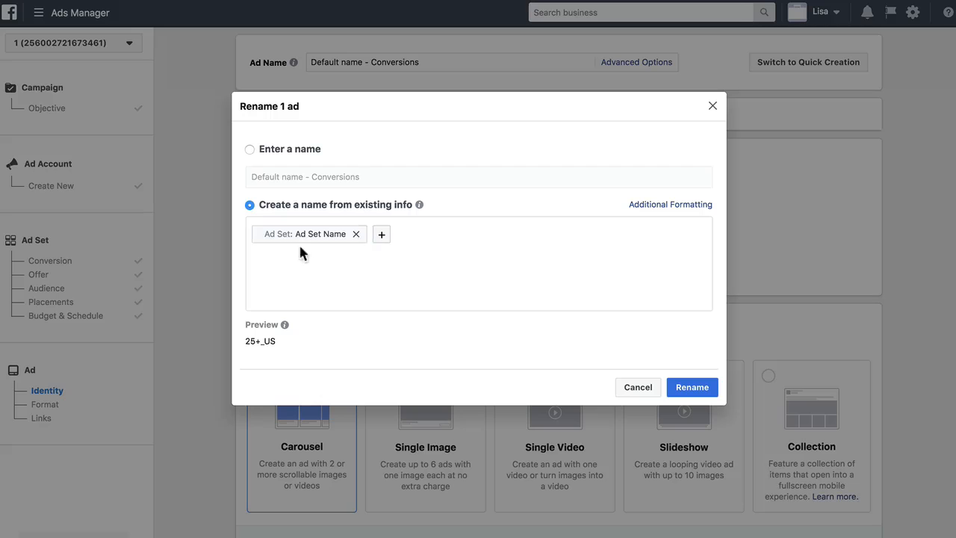
{"action": "left_click", "coordinate": [694, 385]}
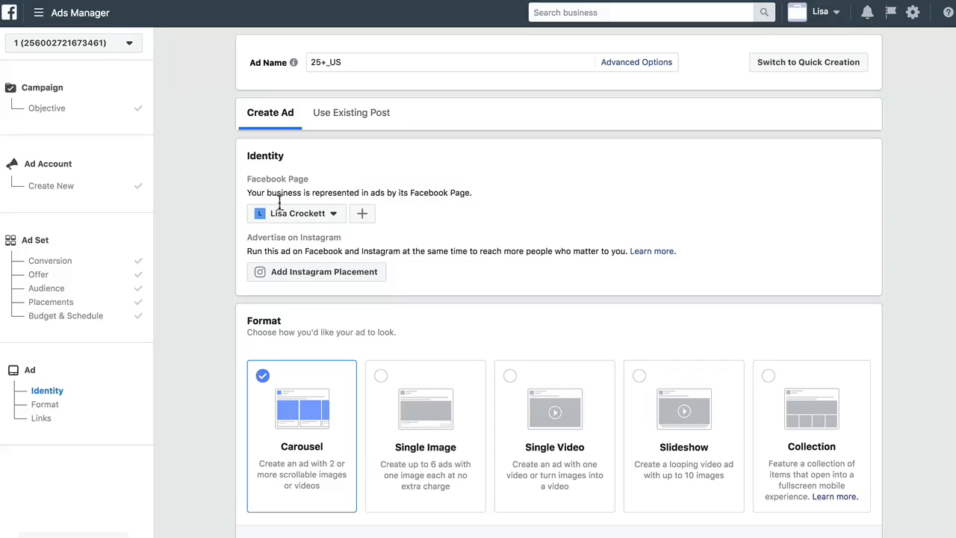
Choose the Single Image ad format
{"action": "left_click", "coordinate": [318, 212]}
{"action": "left_click", "coordinate": [353, 169]}
{"action": "scroll", "coordinate": [431, 203], "scroll_direction": "down", "scroll_amount": 3}
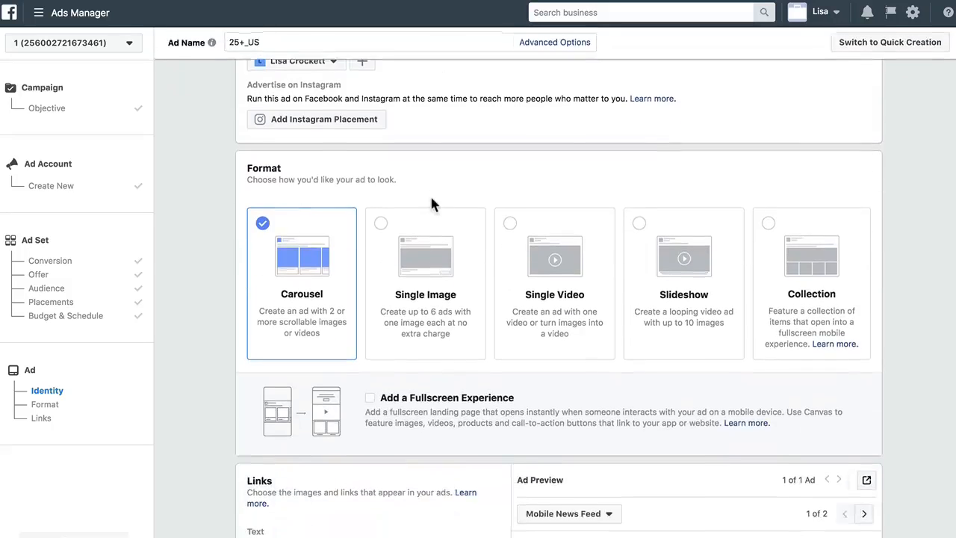
{"action": "left_click", "coordinate": [381, 204]}
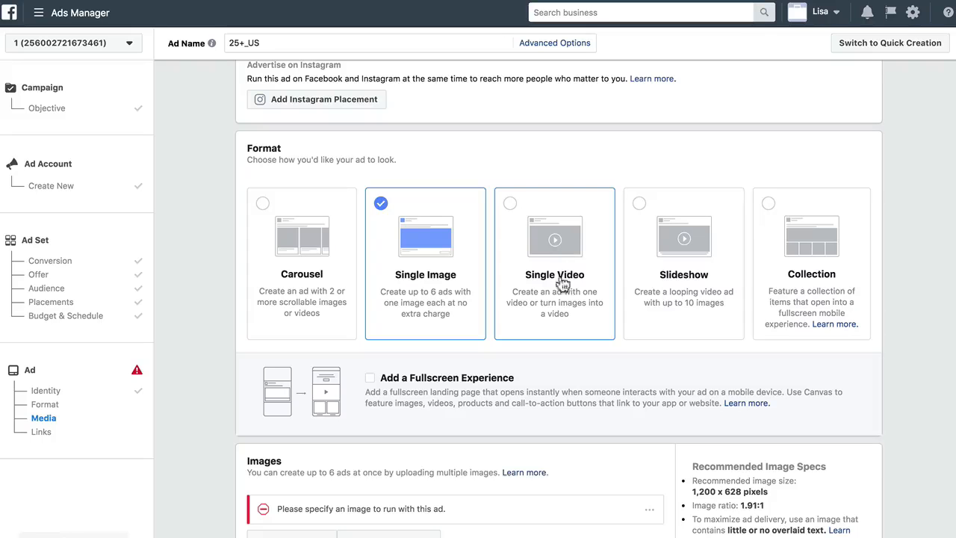
Select the 1200 × 628 account image from the library for the ad
{"action": "scroll", "coordinate": [525, 302], "scroll_direction": "down", "scroll_amount": 3}
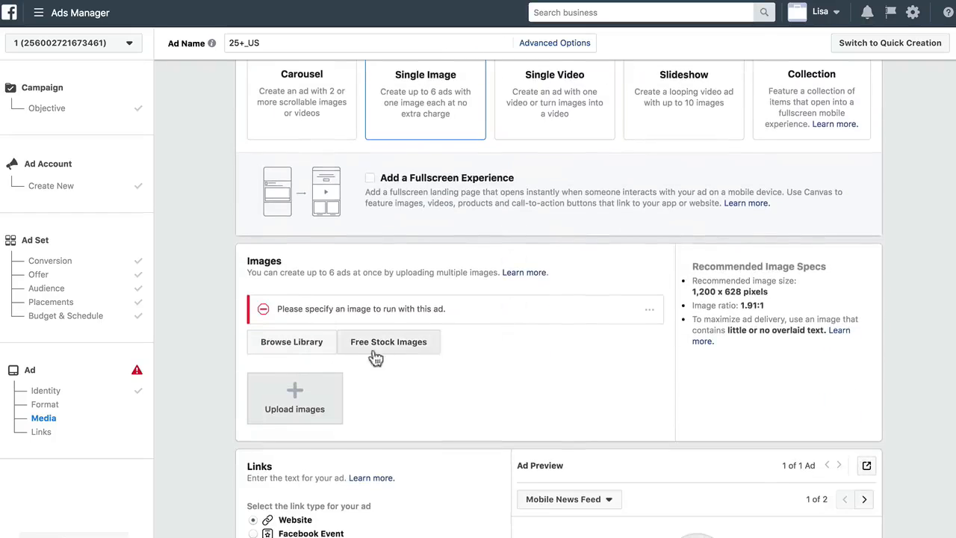
{"action": "left_click", "coordinate": [317, 344]}
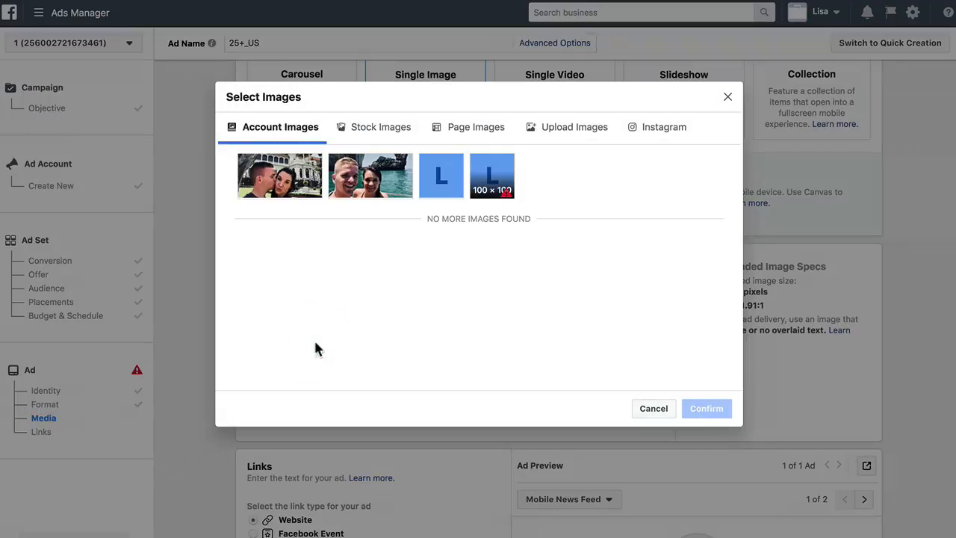
{"action": "left_click", "coordinate": [295, 188]}
{"action": "left_click", "coordinate": [705, 408]}
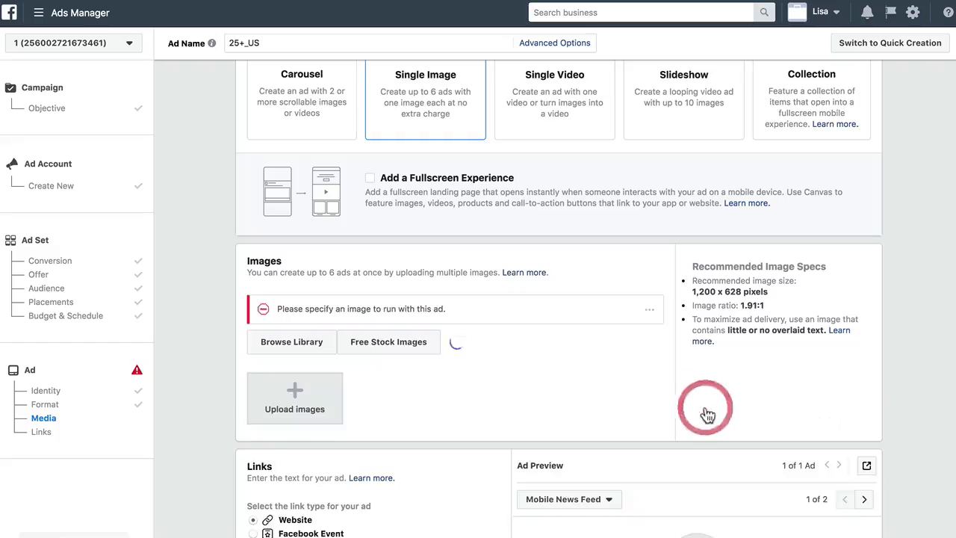
Dismiss the Driving Traffic to Messenger notice in the Links section
{"action": "scroll", "coordinate": [704, 411], "scroll_direction": "down", "scroll_amount": 2}
{"action": "scroll", "coordinate": [696, 431], "scroll_direction": "down", "scroll_amount": 2}
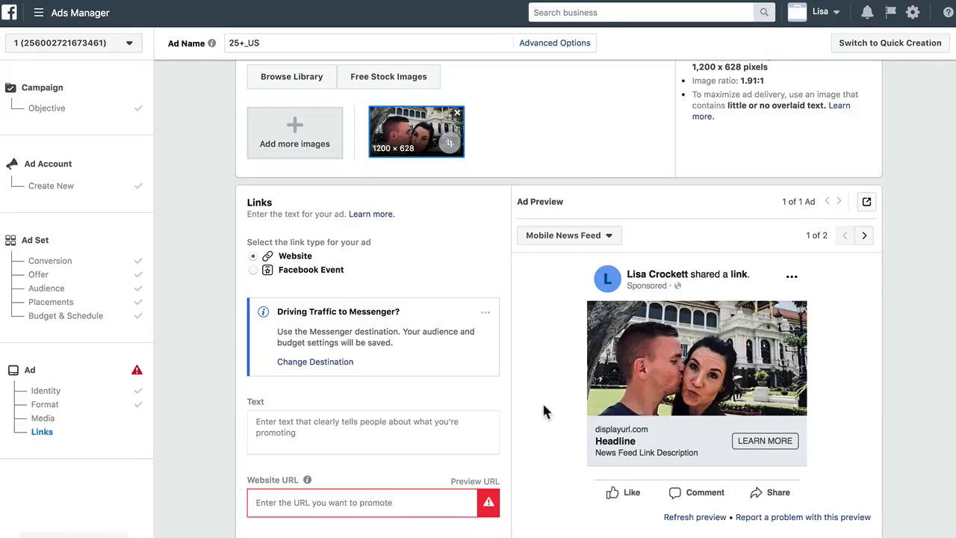
{"action": "scroll", "coordinate": [529, 333], "scroll_direction": "up", "scroll_amount": 1}
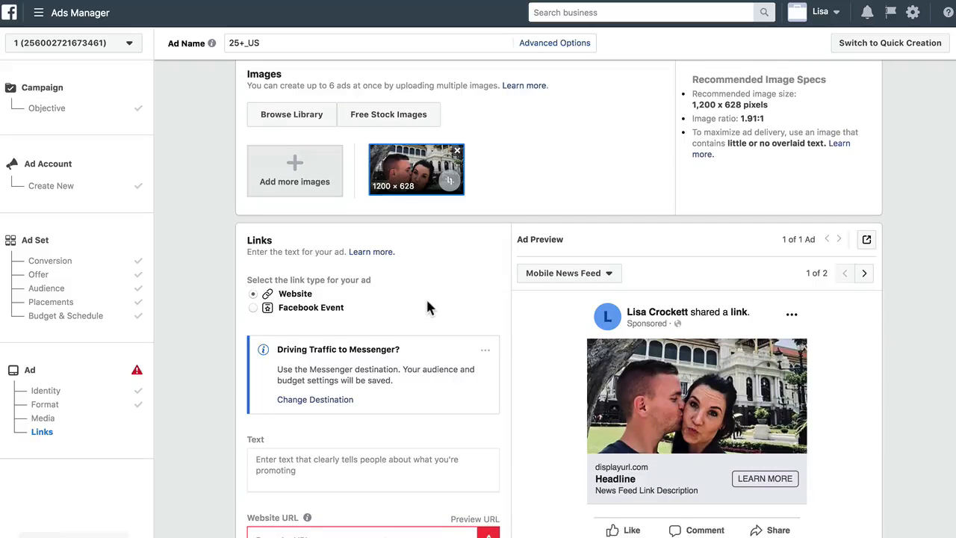
{"action": "scroll", "coordinate": [426, 305], "scroll_direction": "down", "scroll_amount": 3}
{"action": "scroll", "coordinate": [428, 306], "scroll_direction": "down", "scroll_amount": 2}
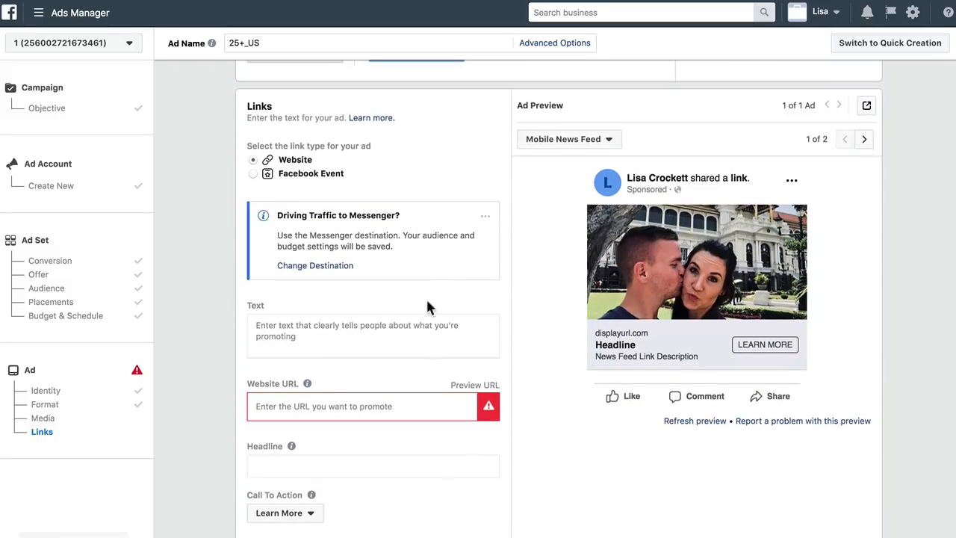
{"action": "left_click", "coordinate": [486, 216]}
{"action": "left_click", "coordinate": [450, 238]}
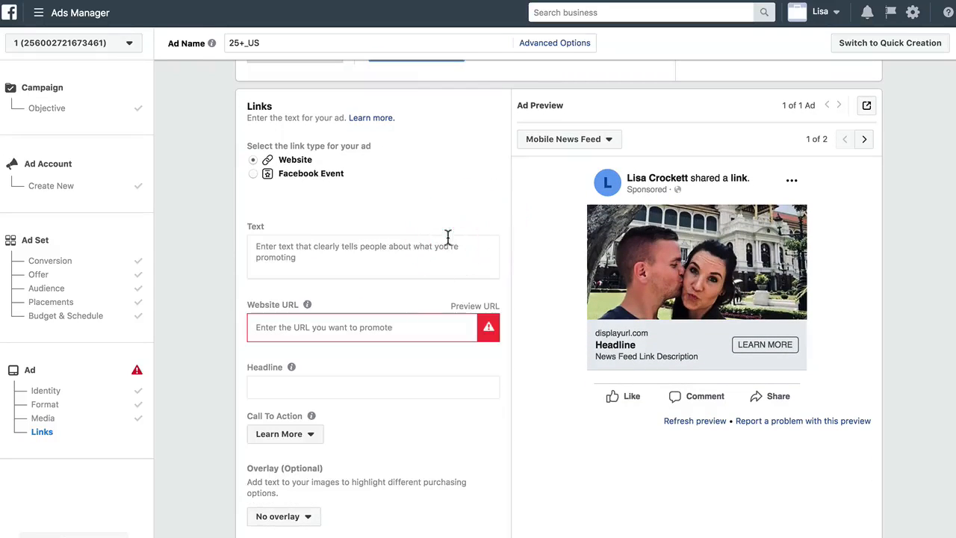
Paste the prepared ad copy into the ad's Text field
{"action": "left_click", "coordinate": [338, 253]}
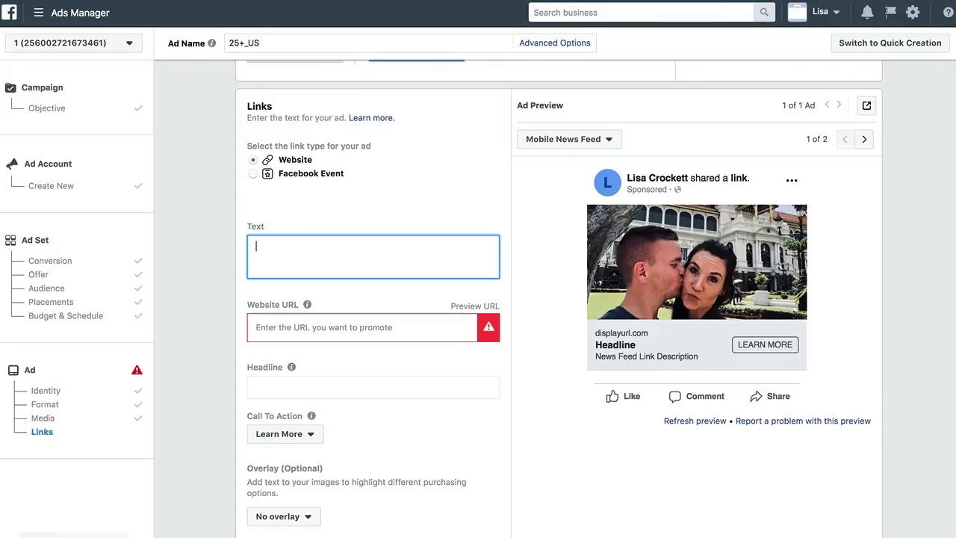
{"action": "key", "text": "super+space"}
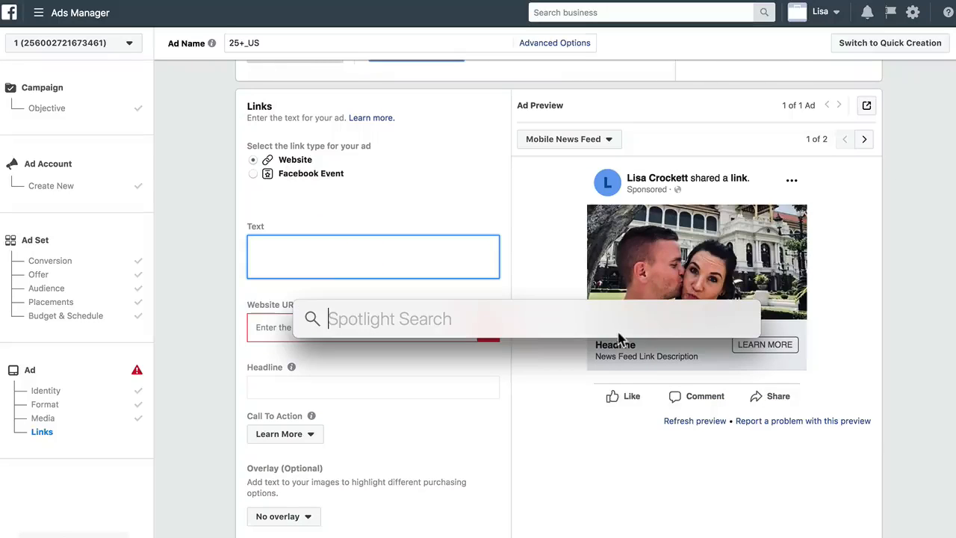
{"action": "key", "text": "Escape"}
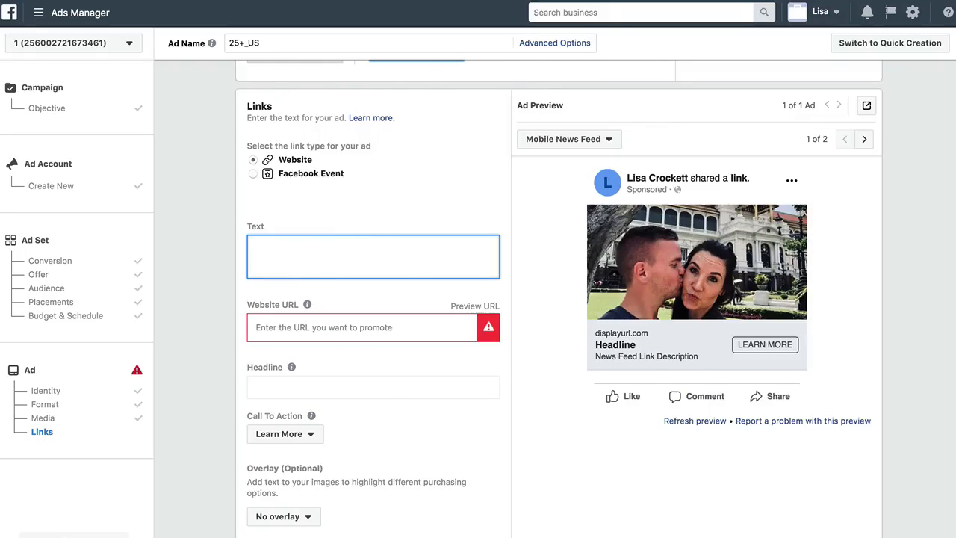
{"action": "key", "text": "super+v"}
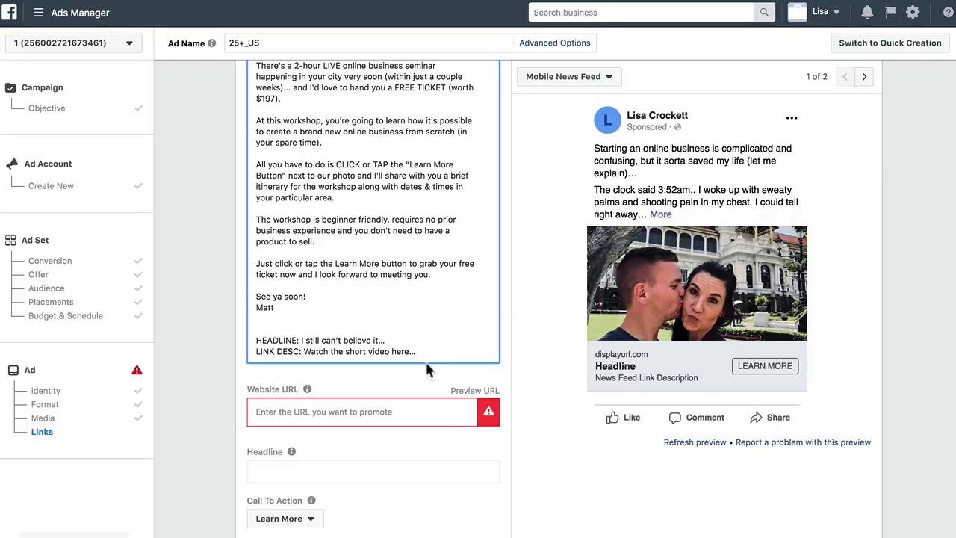
Move the headline line "I still can't believe it..." out of the ad copy into the Headline field
{"action": "left_click_drag", "start_coordinate": [387, 340], "coordinate": [296, 340]}
{"action": "key", "text": "ctrl+x"}
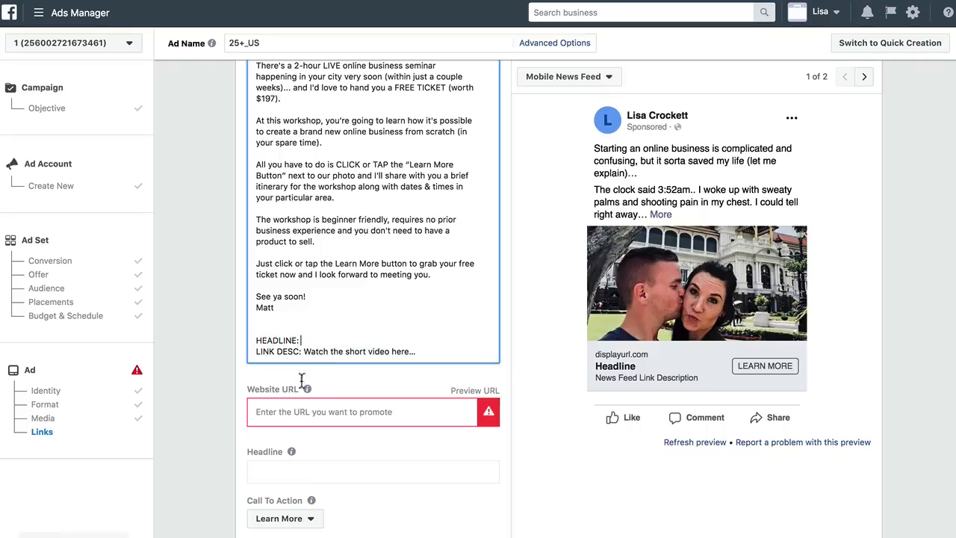
{"action": "left_click", "coordinate": [306, 472]}
{"action": "key", "text": "ctrl+v"}
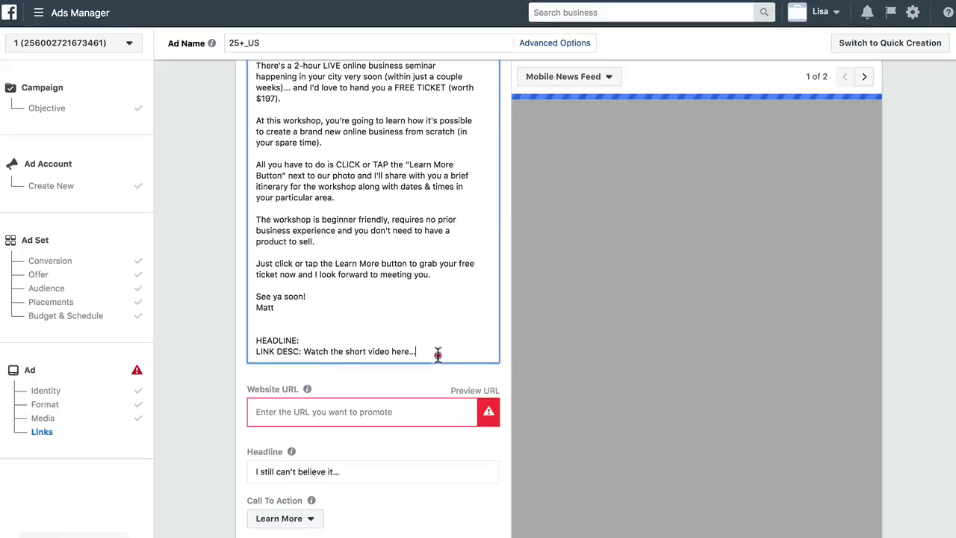
Move the link description out of the ad copy and enter "Watch the short video here..." as the News Feed Link Description
{"action": "left_click_drag", "start_coordinate": [416, 351], "coordinate": [305, 351]}
{"action": "key", "text": "ctrl+x"}
{"action": "scroll", "coordinate": [339, 453], "scroll_direction": "down", "scroll_amount": 5}
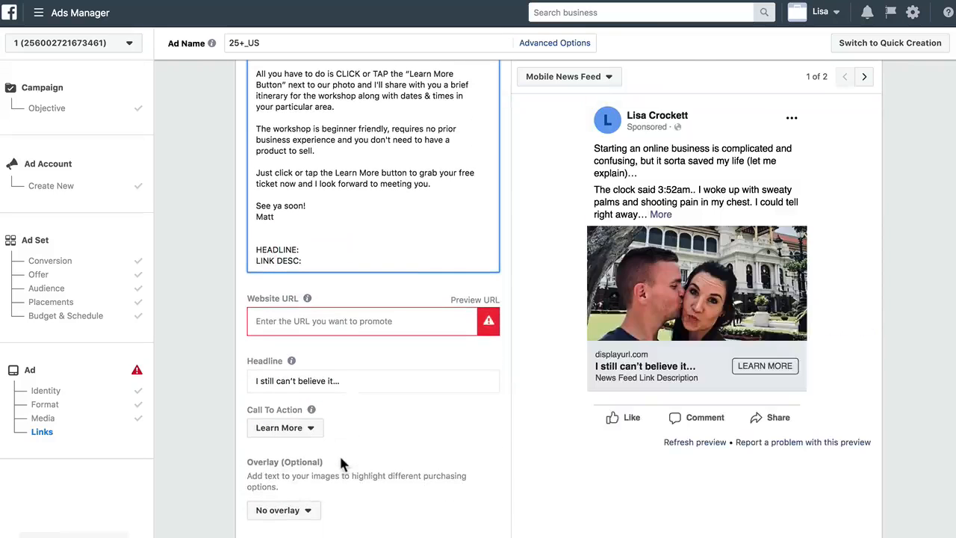
{"action": "scroll", "coordinate": [339, 448], "scroll_direction": "down", "scroll_amount": 3}
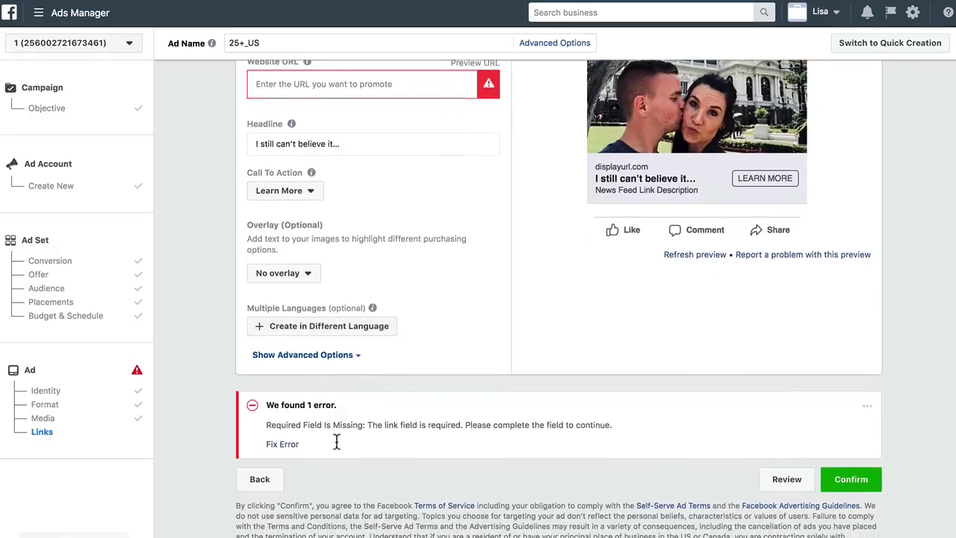
{"action": "left_click", "coordinate": [307, 355]}
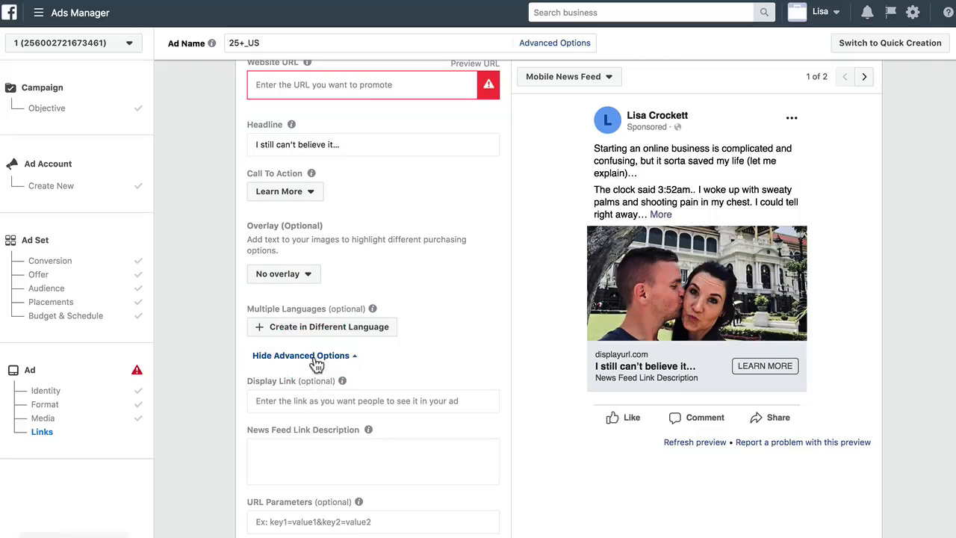
{"action": "scroll", "coordinate": [314, 355], "scroll_direction": "down", "scroll_amount": 4}
{"action": "left_click", "coordinate": [308, 314]}
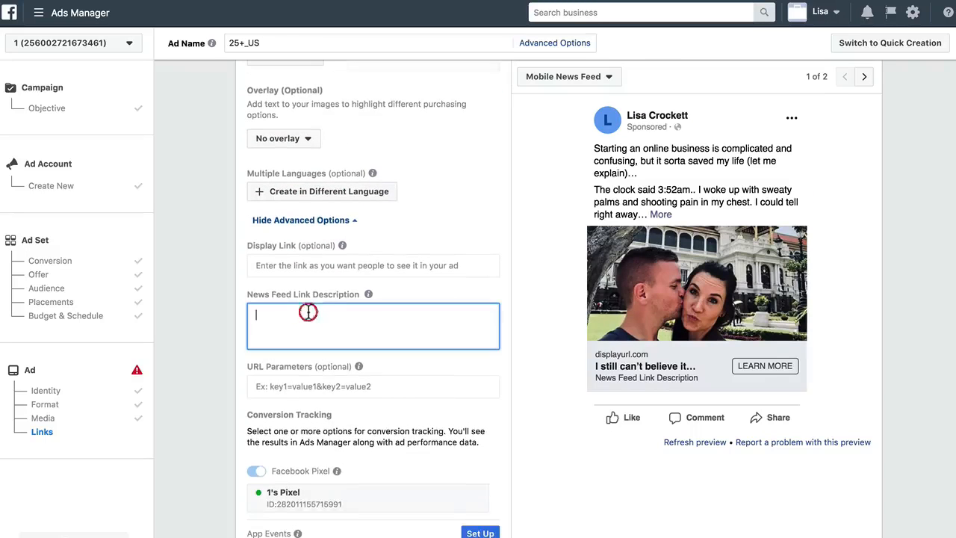
{"action": "type", "text": "Watch the short video here..."}
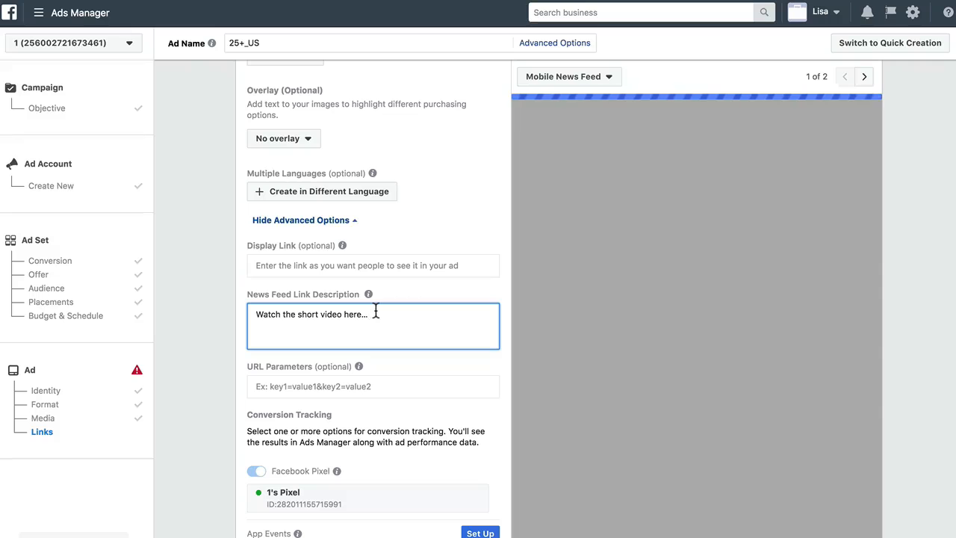
In the browser, open the funnel website and copy its URL into the ad's Website URL field
{"action": "scroll", "coordinate": [377, 313], "scroll_direction": "up", "scroll_amount": 3}
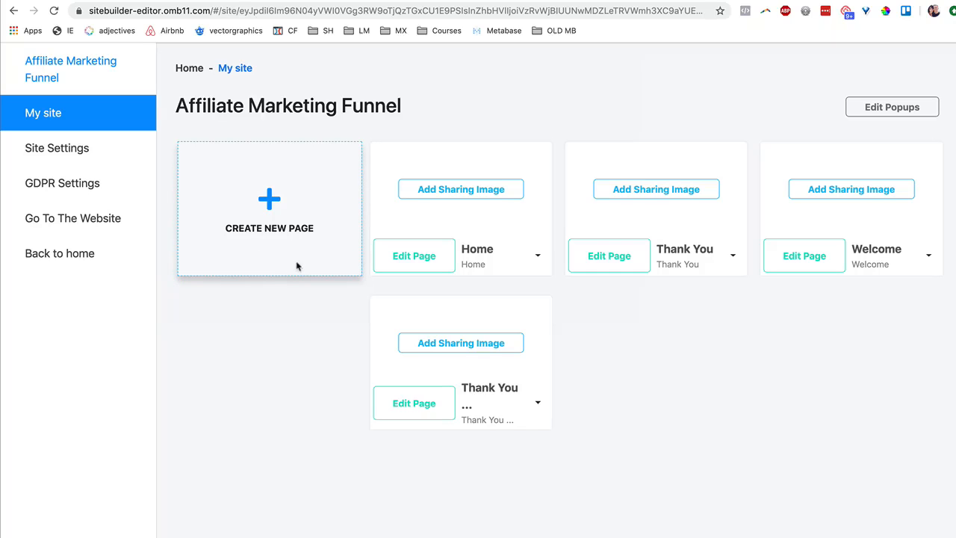
{"action": "left_click", "coordinate": [101, 222]}
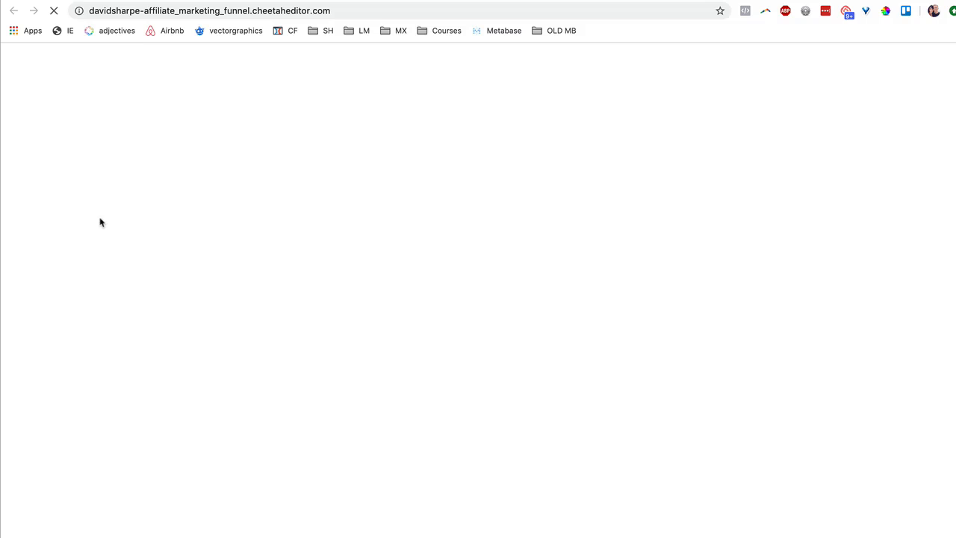
{"action": "left_click", "coordinate": [187, 11]}
{"action": "left_click", "coordinate": [186, 12]}
{"action": "double_click", "coordinate": [187, 11]}
{"action": "left_click", "coordinate": [209, 11]}
{"action": "triple_click", "coordinate": [212, 11]}
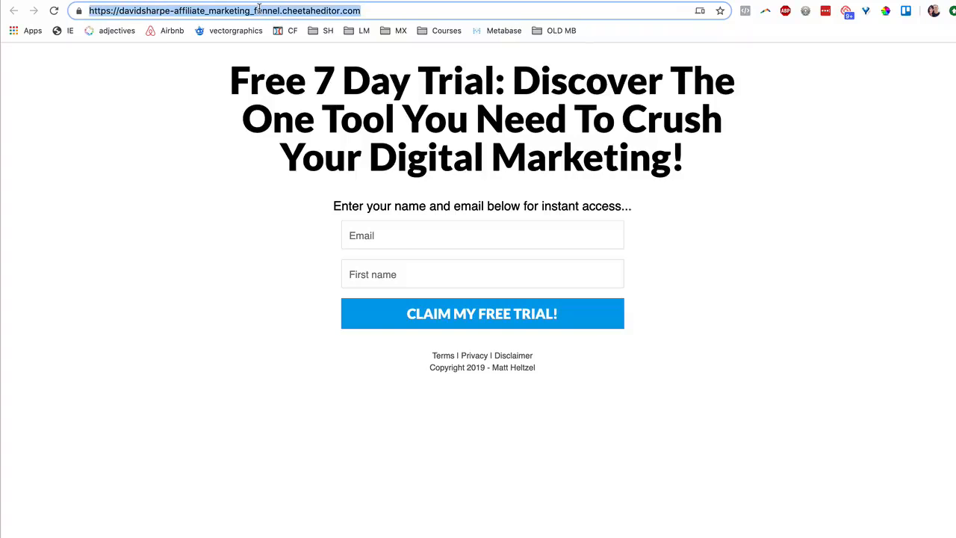
{"action": "triple_click", "coordinate": [289, 11]}
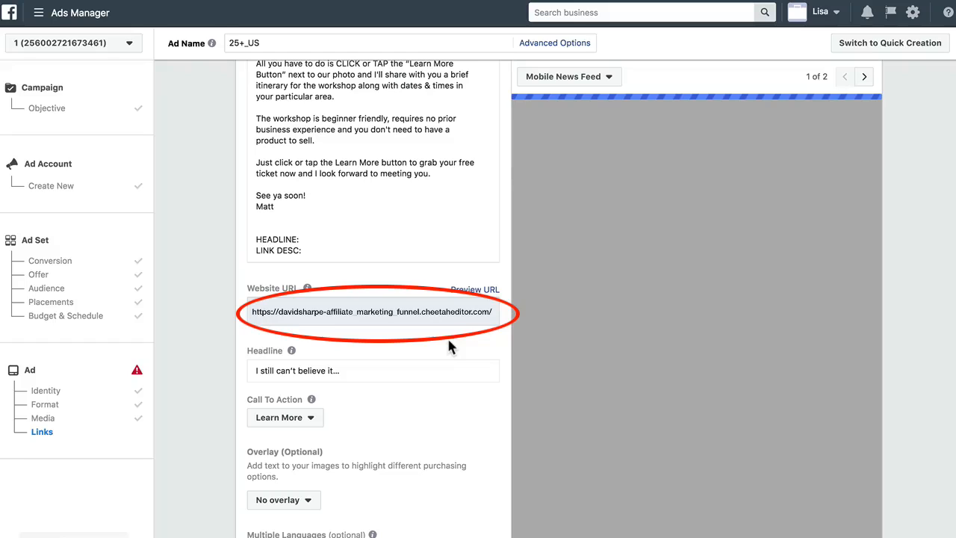
Review the opening lines of the ad's primary text
{"action": "scroll", "coordinate": [416, 202], "scroll_direction": "up", "scroll_amount": 15}
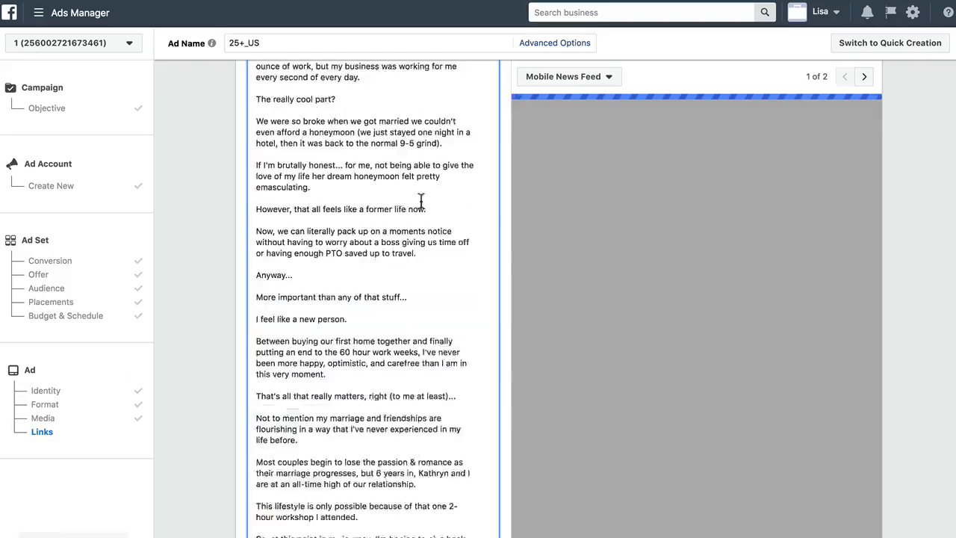
{"action": "scroll", "coordinate": [420, 202], "scroll_direction": "up", "scroll_amount": 5}
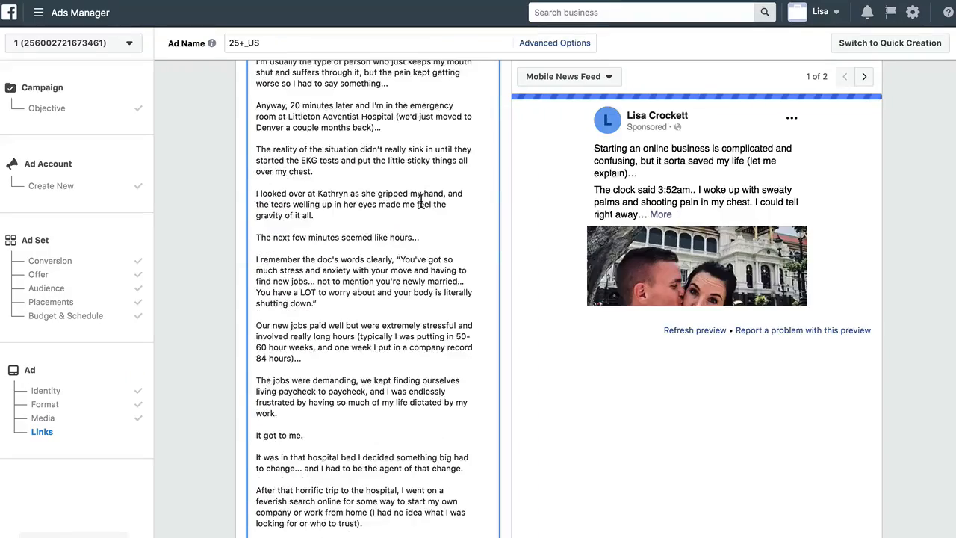
{"action": "scroll", "coordinate": [420, 202], "scroll_direction": "up", "scroll_amount": 5}
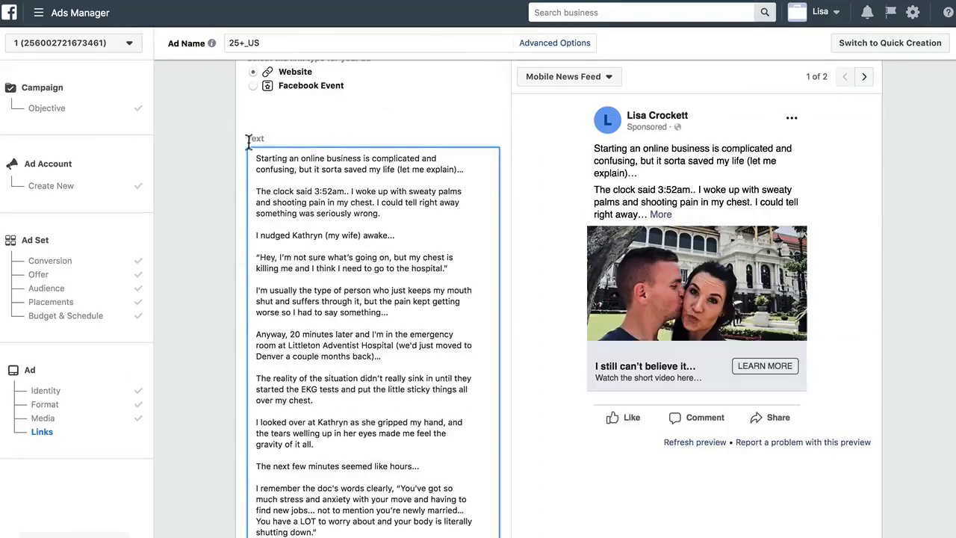
{"action": "left_click", "coordinate": [256, 159]}
{"action": "left_click_drag", "start_coordinate": [372, 159], "coordinate": [294, 169]}
{"action": "left_click", "coordinate": [257, 156]}
{"action": "left_click", "coordinate": [258, 158]}
{"action": "left_click", "coordinate": [263, 159]}
{"action": "left_click", "coordinate": [255, 159]}
{"action": "left_click", "coordinate": [406, 296]}
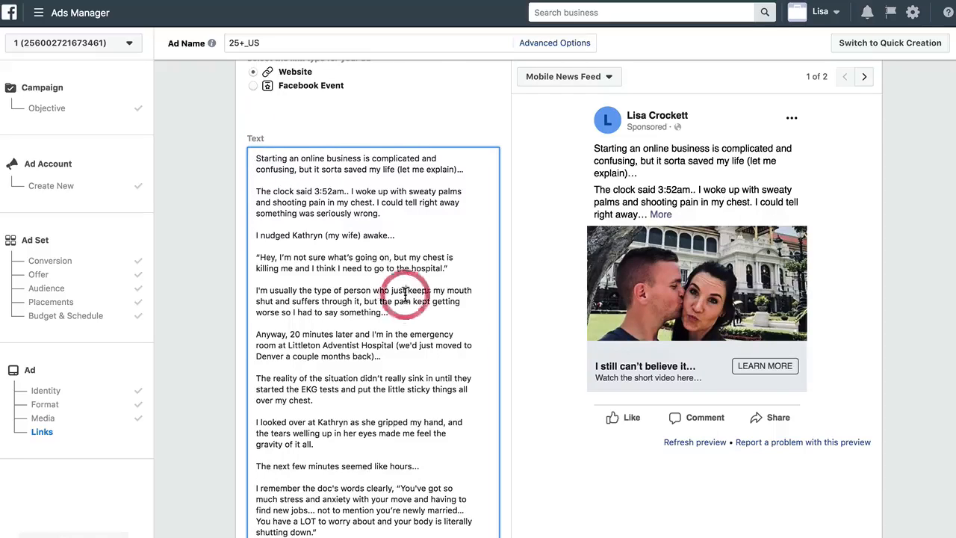
Confirm and publish the campaign, ad set and ad
{"action": "scroll", "coordinate": [407, 299], "scroll_direction": "down", "scroll_amount": 2}
{"action": "scroll", "coordinate": [415, 295], "scroll_direction": "down", "scroll_amount": 3}
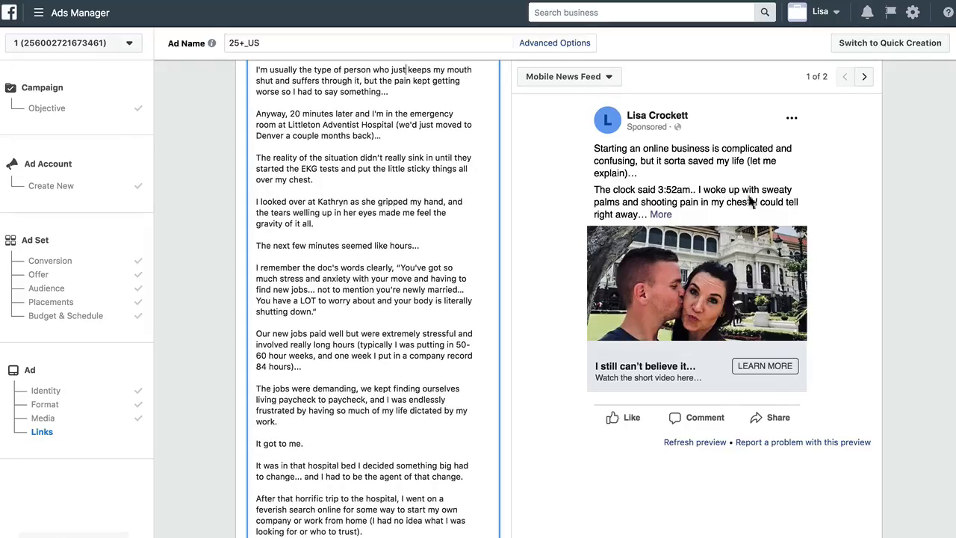
{"action": "scroll", "coordinate": [497, 464], "scroll_direction": "down", "scroll_amount": 10}
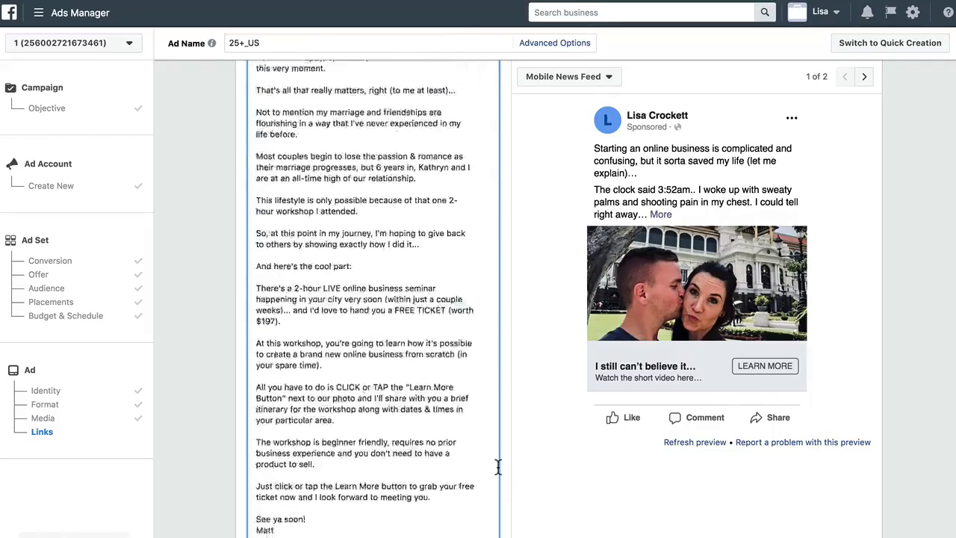
{"action": "scroll", "coordinate": [497, 464], "scroll_direction": "down", "scroll_amount": 2}
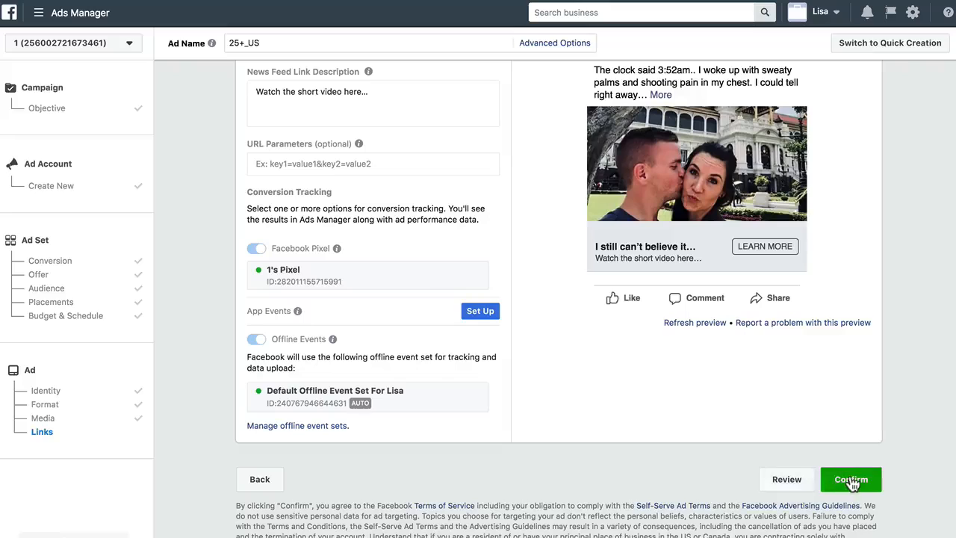
{"action": "left_click", "coordinate": [852, 480]}
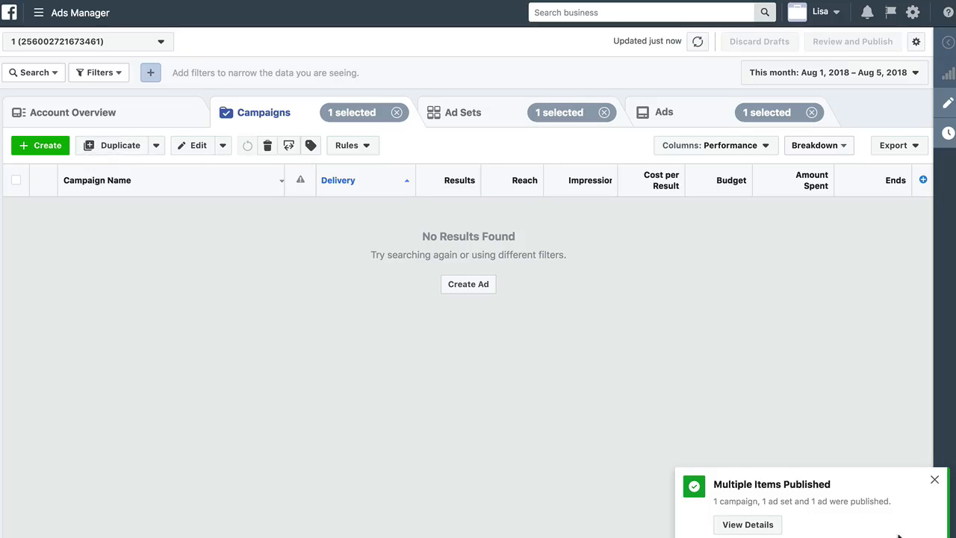
Dismiss the publishing notice and refresh the campaigns list
{"action": "left_click", "coordinate": [934, 479]}
{"action": "left_click", "coordinate": [566, 365]}
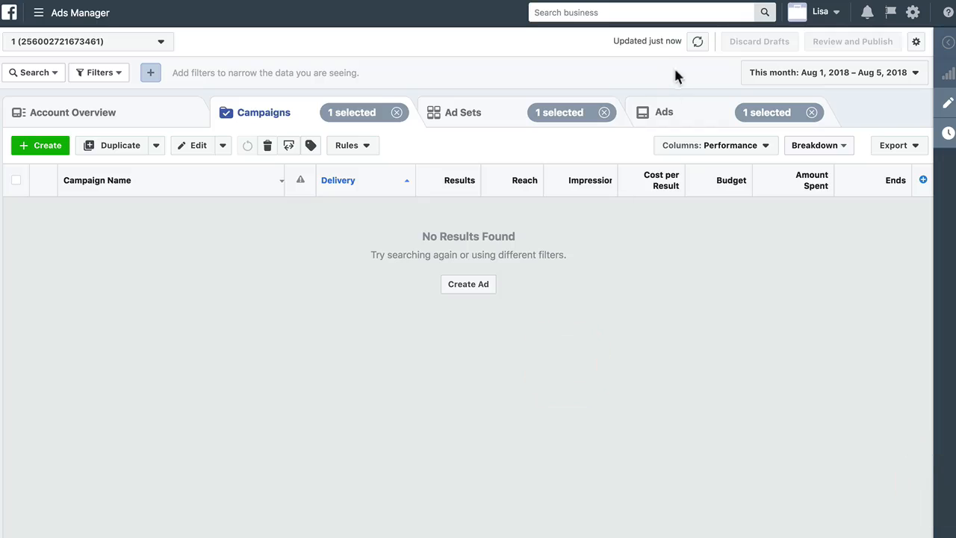
{"action": "left_click", "coordinate": [697, 44]}
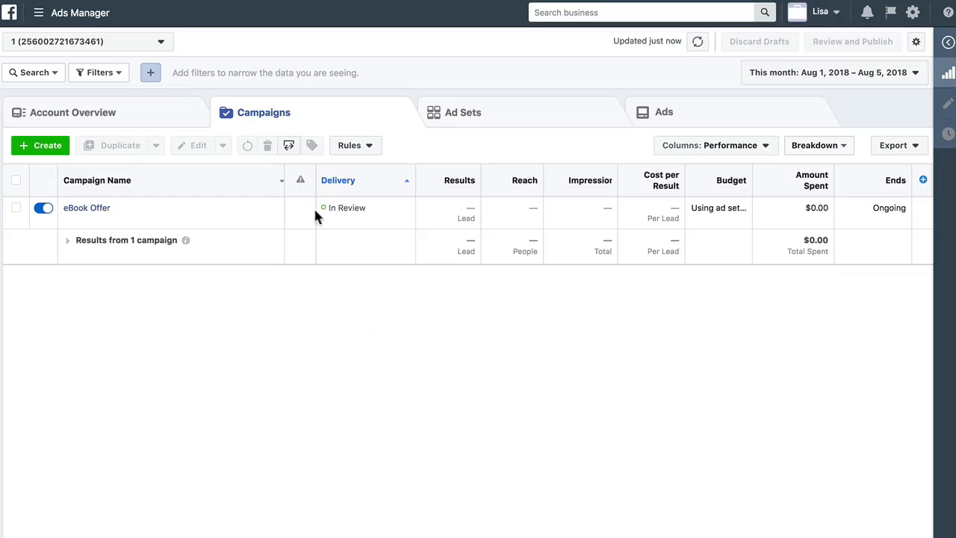
Turn off the eBook Offer campaign and open its 25+_US ad set for editing
{"action": "left_click", "coordinate": [43, 209]}
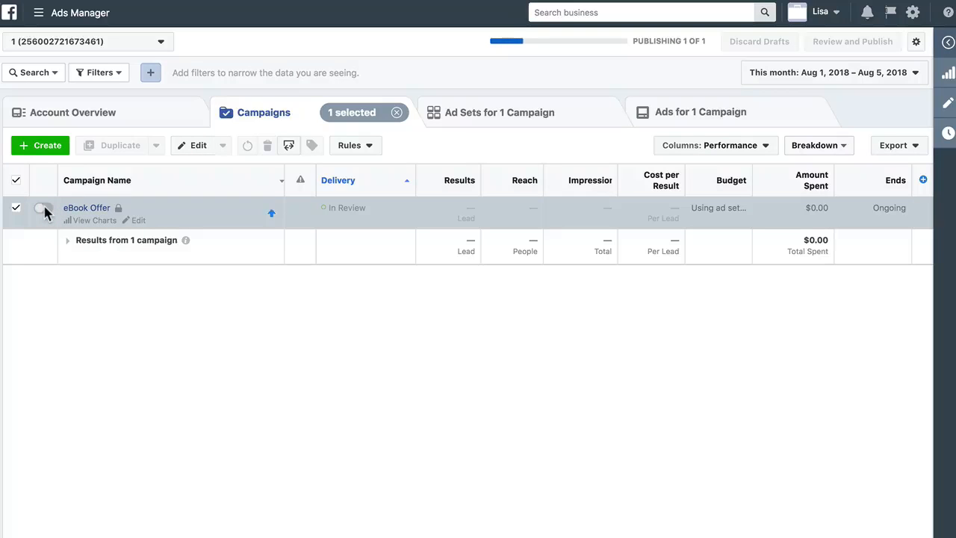
{"action": "left_click", "coordinate": [87, 208]}
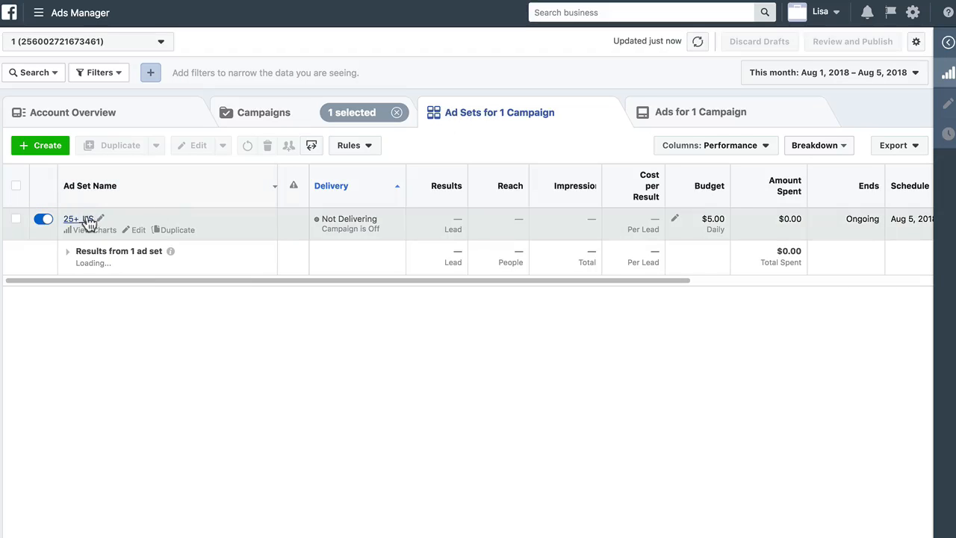
{"action": "left_click", "coordinate": [139, 231]}
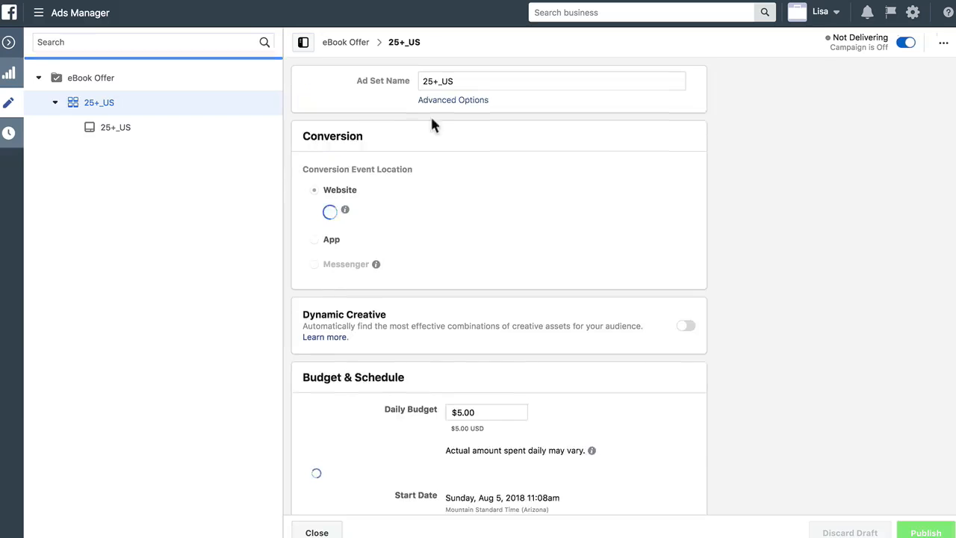
Try to rename the ad set from its existing info
{"action": "left_click", "coordinate": [453, 101]}
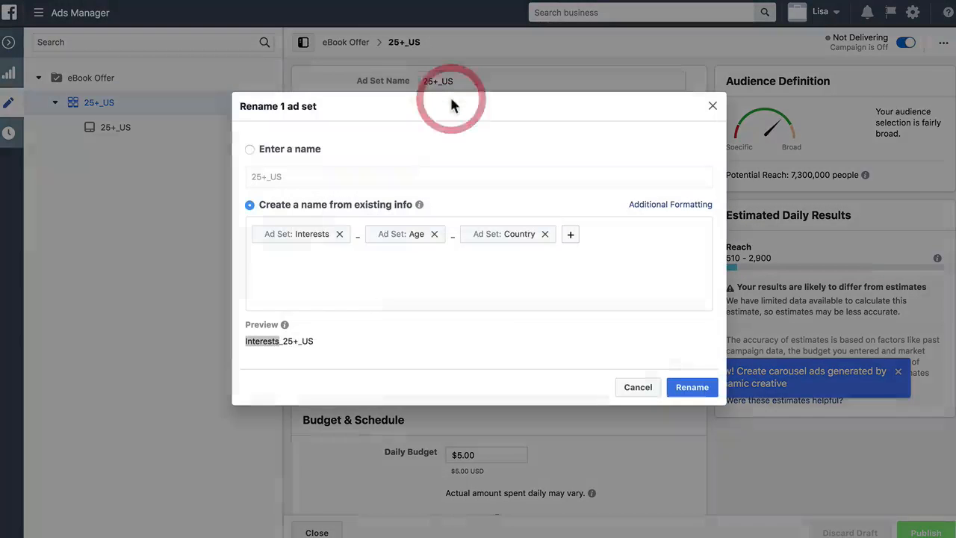
{"action": "left_click", "coordinate": [693, 388]}
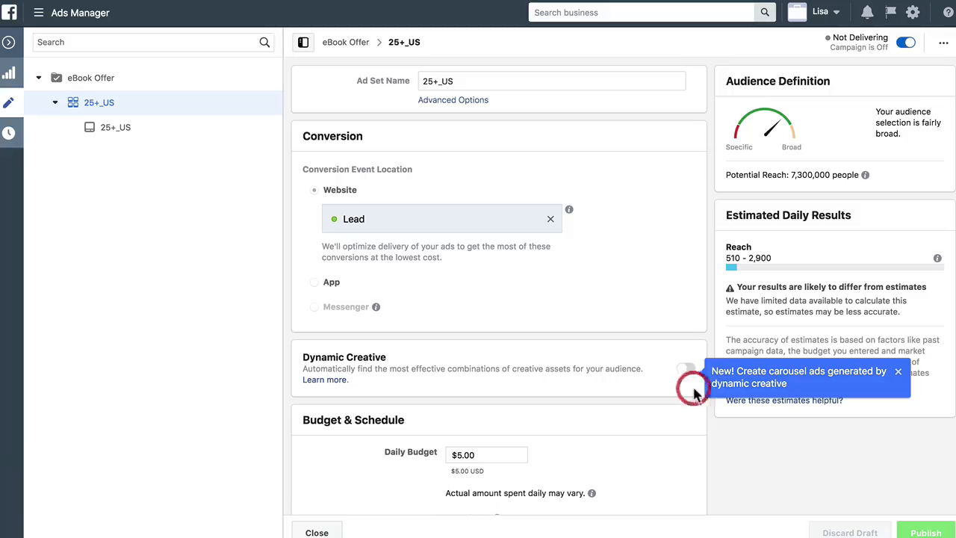
{"action": "left_click", "coordinate": [465, 100]}
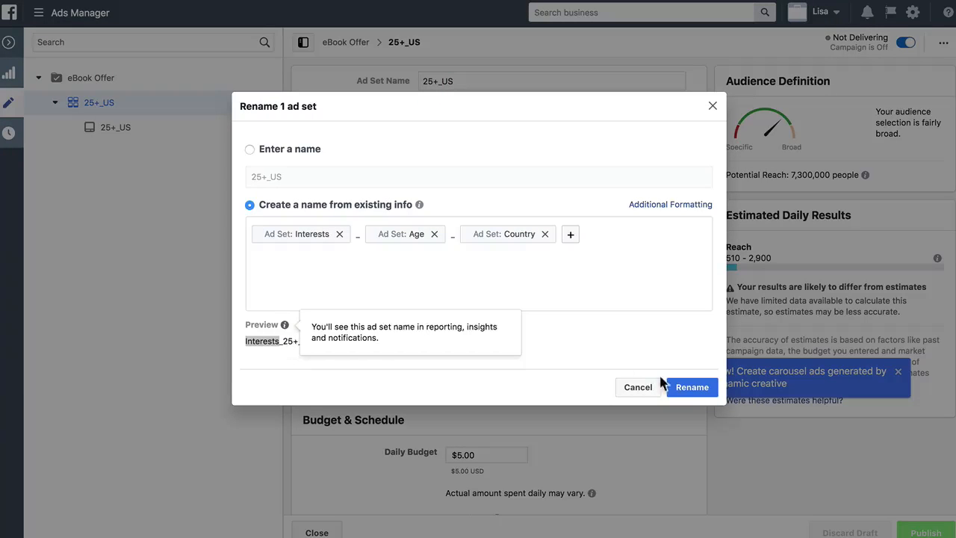
{"action": "left_click", "coordinate": [693, 387]}
{"action": "scroll", "coordinate": [662, 437], "scroll_direction": "down", "scroll_amount": 5}
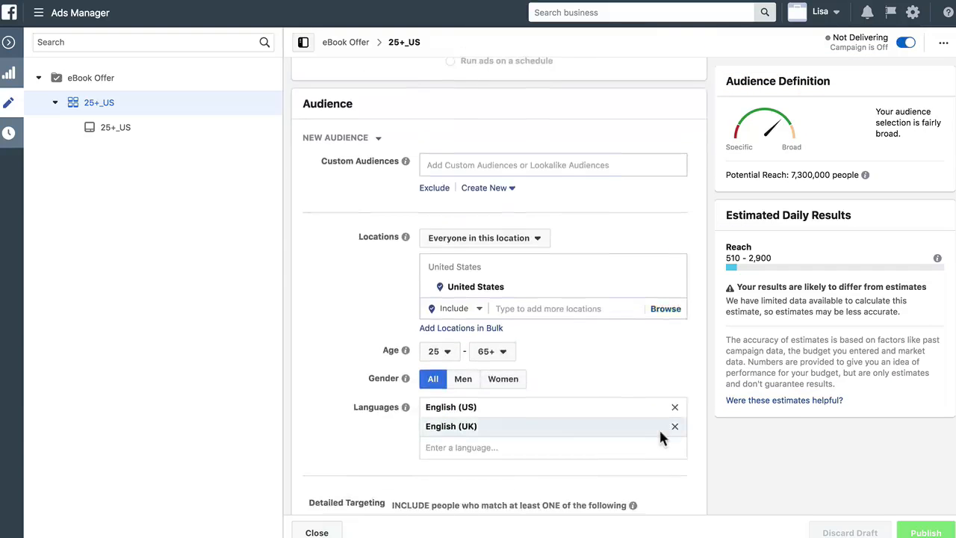
{"action": "scroll", "coordinate": [659, 428], "scroll_direction": "down", "scroll_amount": 5}
{"action": "scroll", "coordinate": [596, 351], "scroll_direction": "up", "scroll_amount": 10}
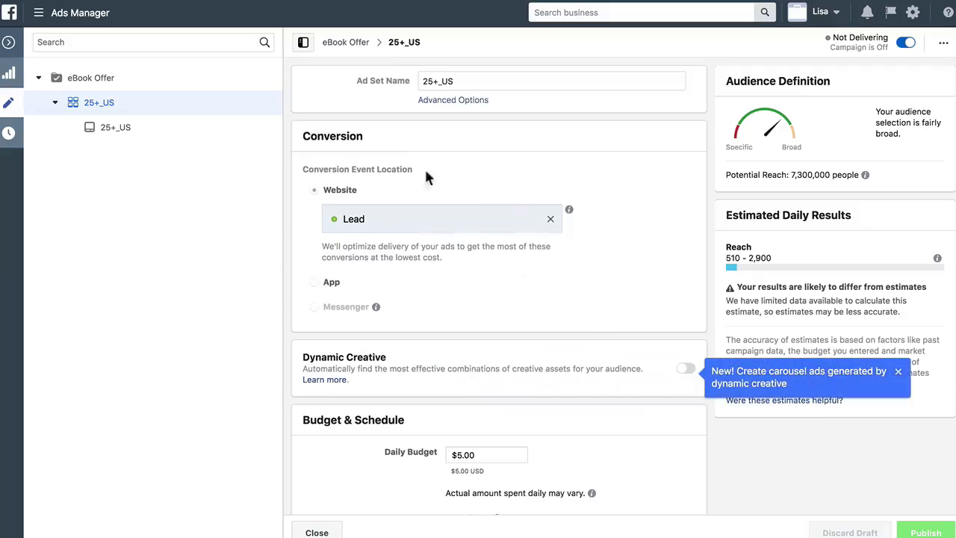
Rebuild the ad set's name from Age, Country and Interests tokens, apply the rename and close the editor
{"action": "left_click", "coordinate": [452, 98]}
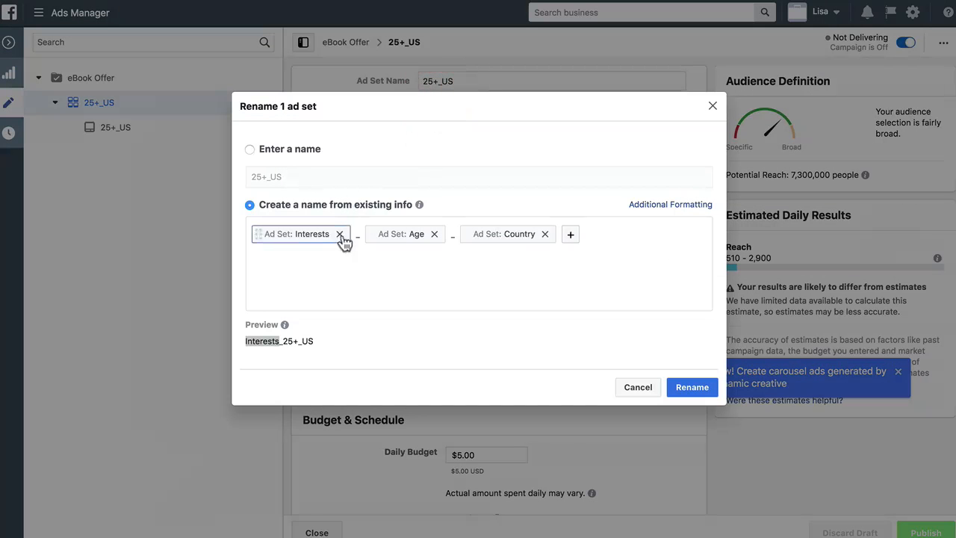
{"action": "left_click", "coordinate": [339, 234]}
{"action": "left_click", "coordinate": [459, 236]}
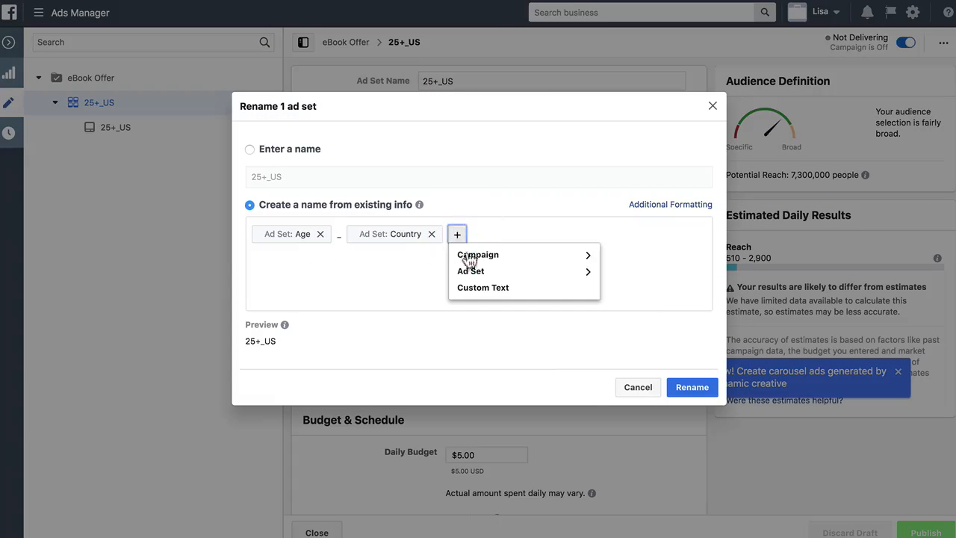
{"action": "left_click", "coordinate": [496, 272]}
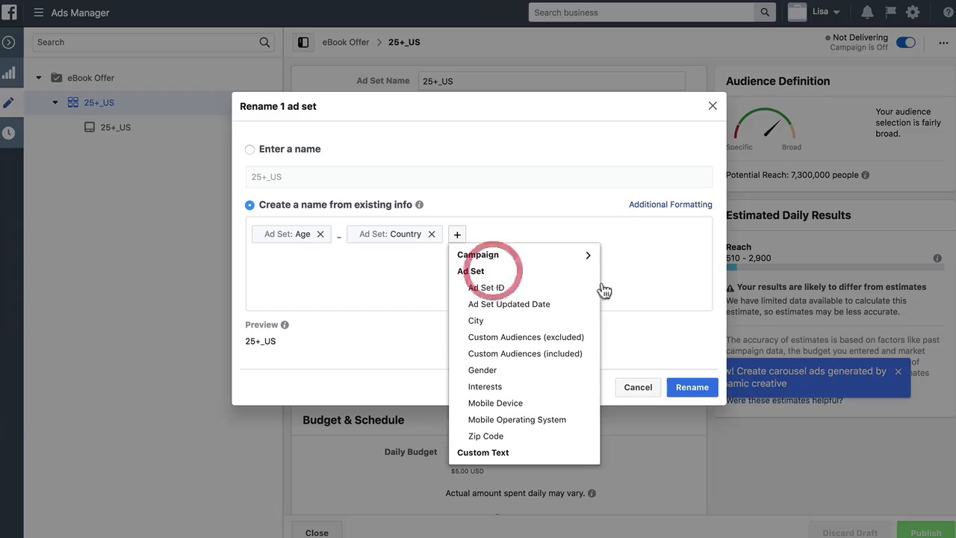
{"action": "left_click", "coordinate": [499, 386]}
{"action": "left_click", "coordinate": [700, 393]}
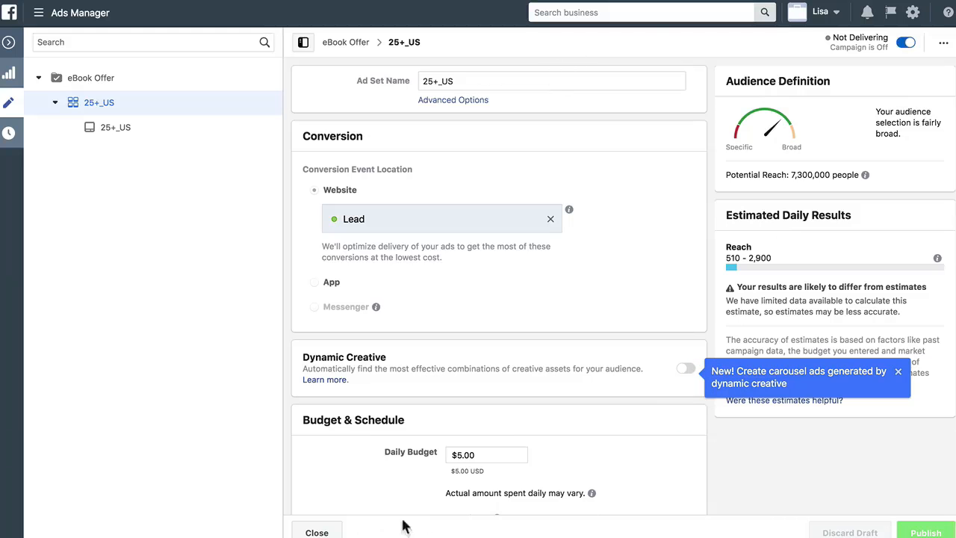
{"action": "left_click", "coordinate": [317, 530]}
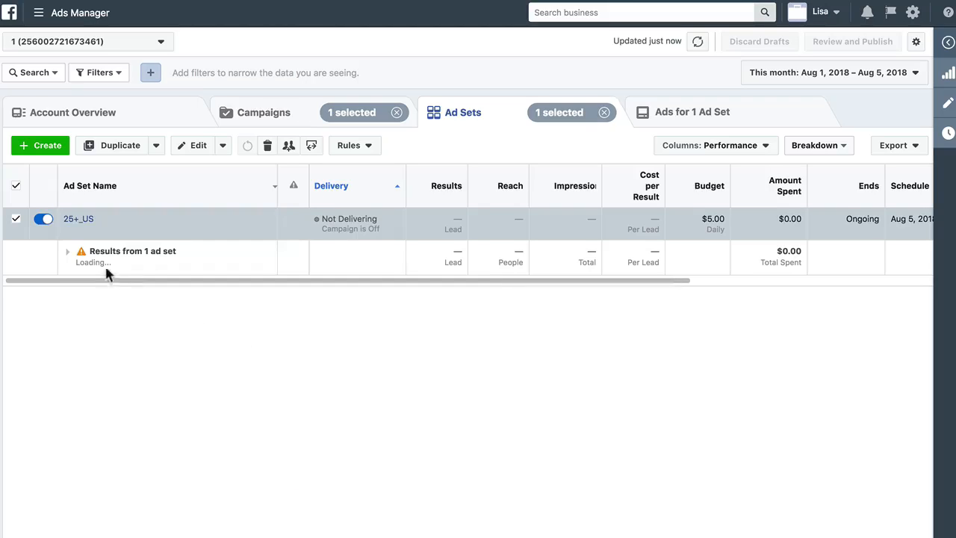
Open the ads belonging to the 25+_US ad set
{"action": "left_click", "coordinate": [66, 252]}
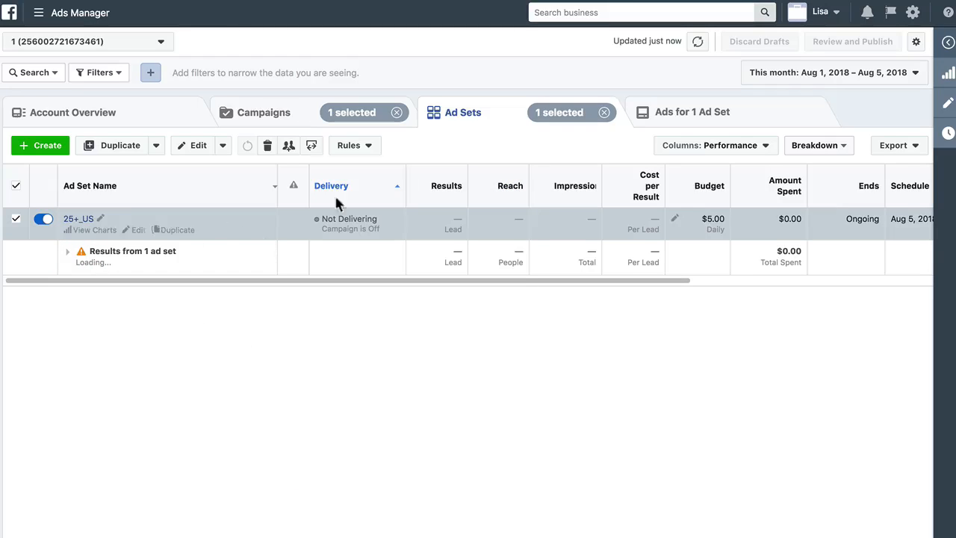
{"action": "left_click", "coordinate": [78, 219]}
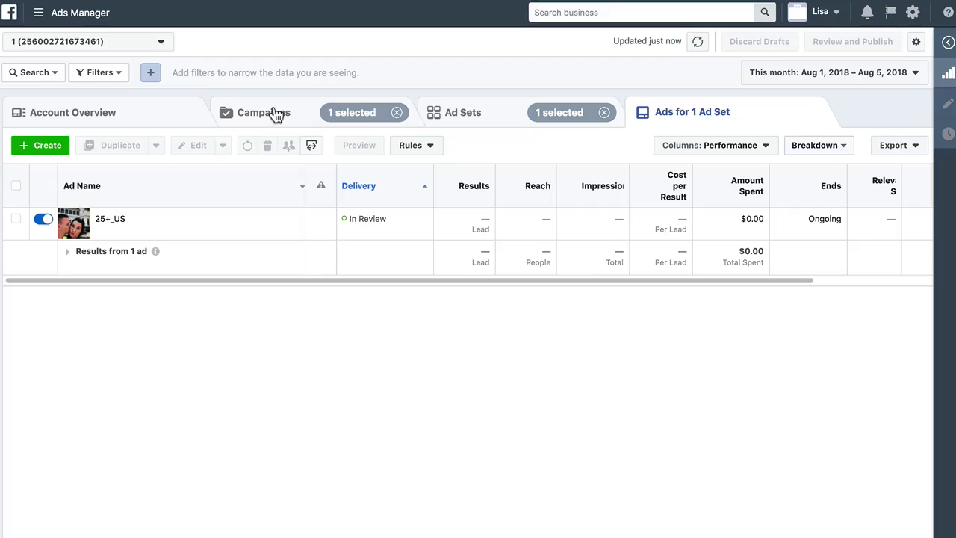
{"action": "left_click", "coordinate": [467, 111]}
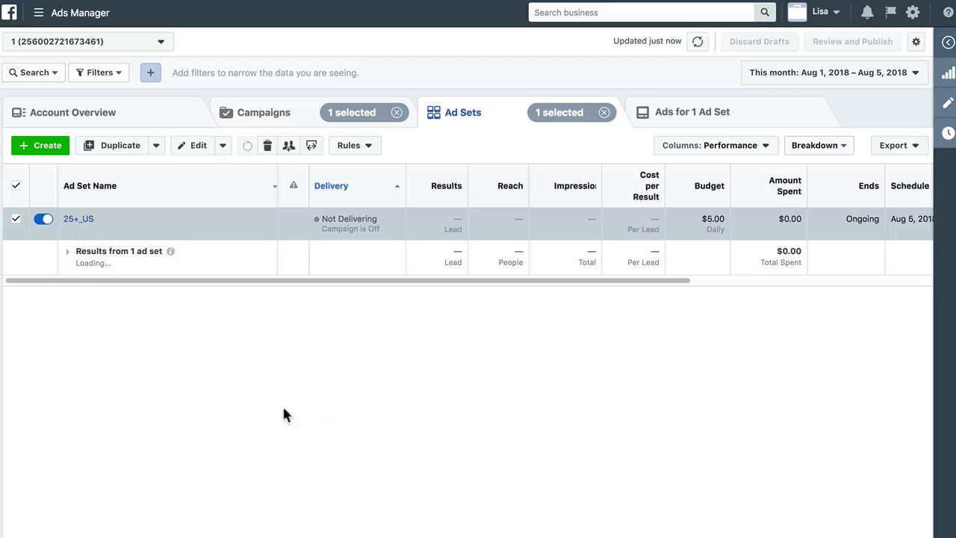
{"action": "left_click", "coordinate": [82, 219]}
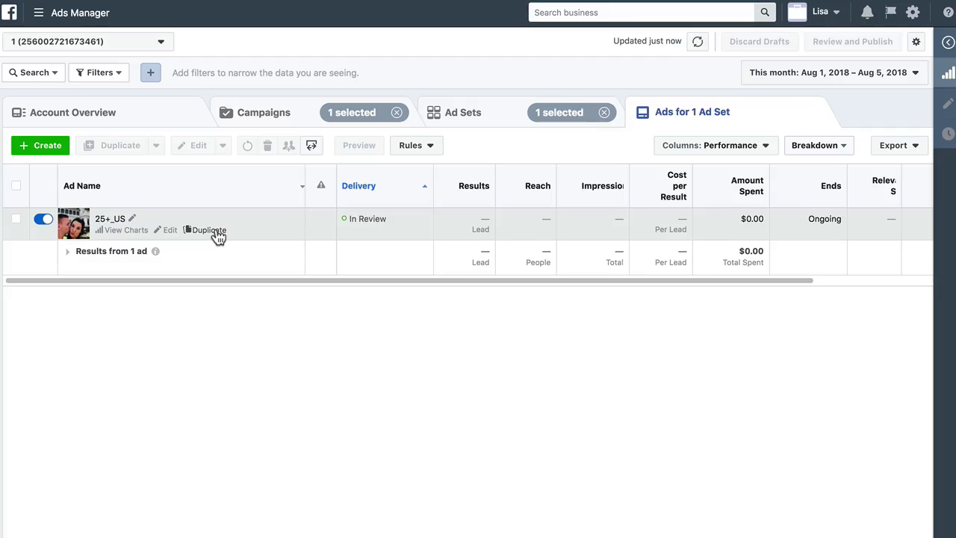
{"action": "left_click", "coordinate": [215, 231]}
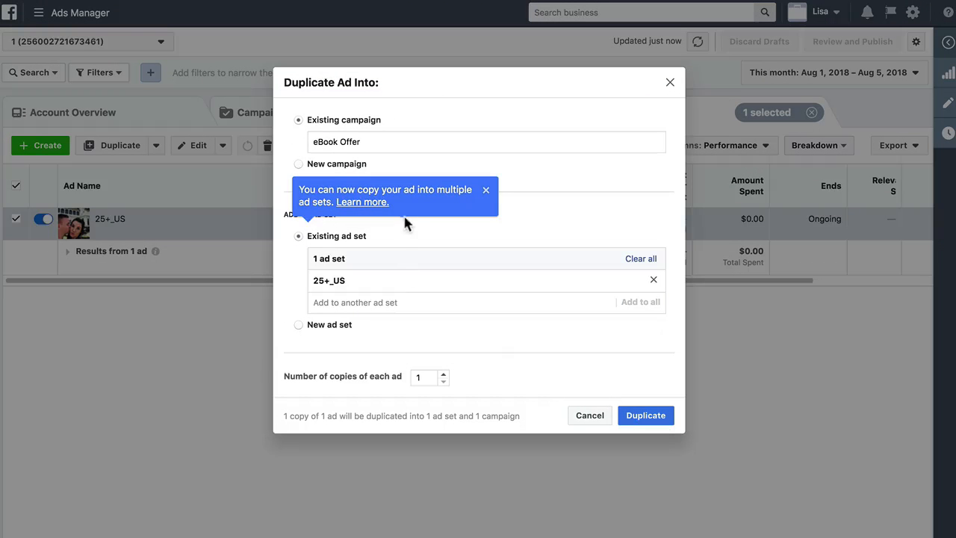
{"action": "left_click", "coordinate": [486, 195]}
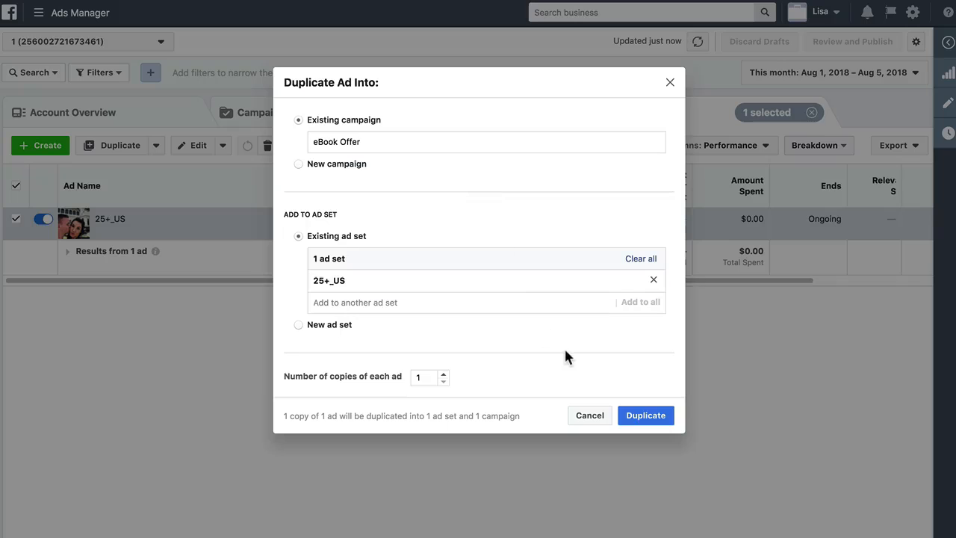
{"action": "left_click", "coordinate": [596, 420]}
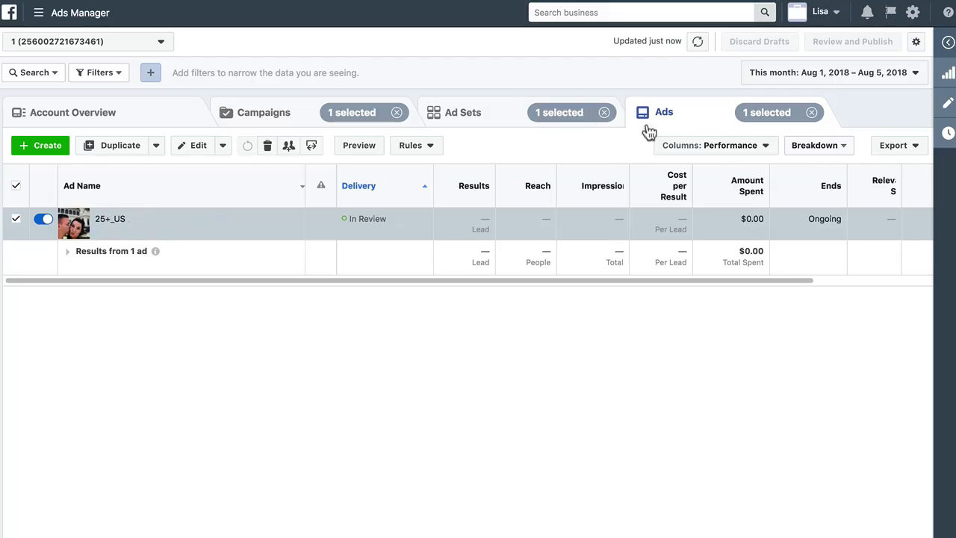
Duplicate the 25+_US ad into the same 25+_US ad set
{"action": "left_click", "coordinate": [669, 109]}
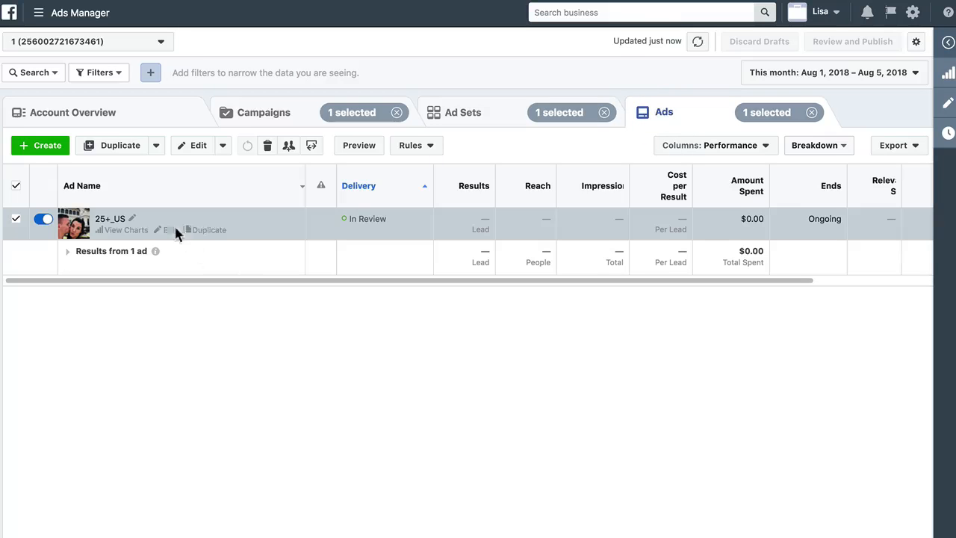
{"action": "left_click", "coordinate": [207, 231]}
{"action": "left_click", "coordinate": [644, 413]}
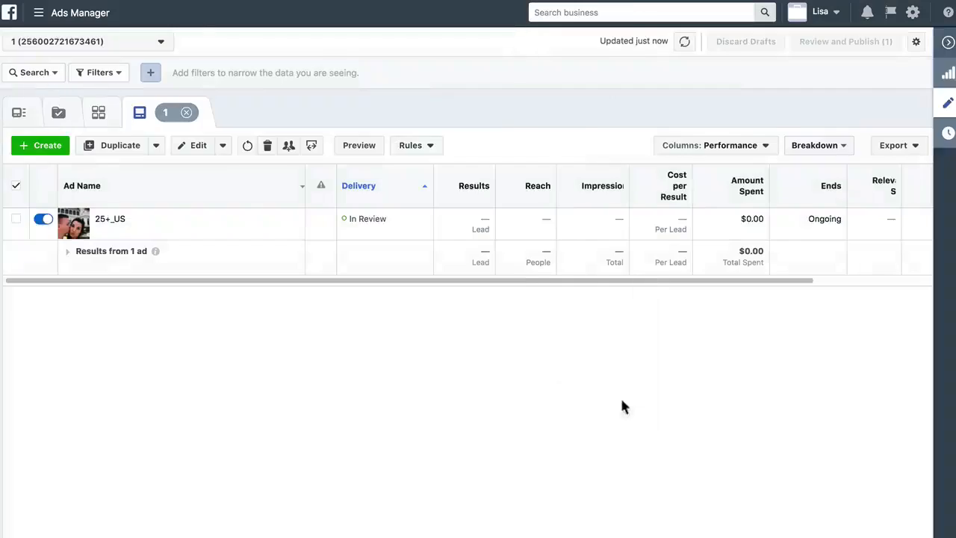
Replace the copied ad's image with the ad-camelback-rock.jpg account image and close the editor
{"action": "scroll", "coordinate": [517, 346], "scroll_direction": "down", "scroll_amount": 5}
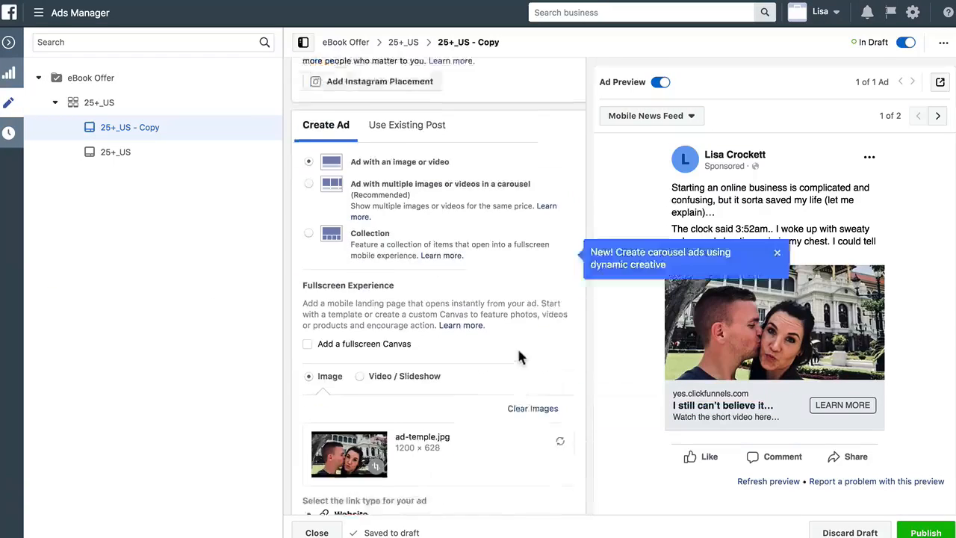
{"action": "left_click", "coordinate": [535, 350]}
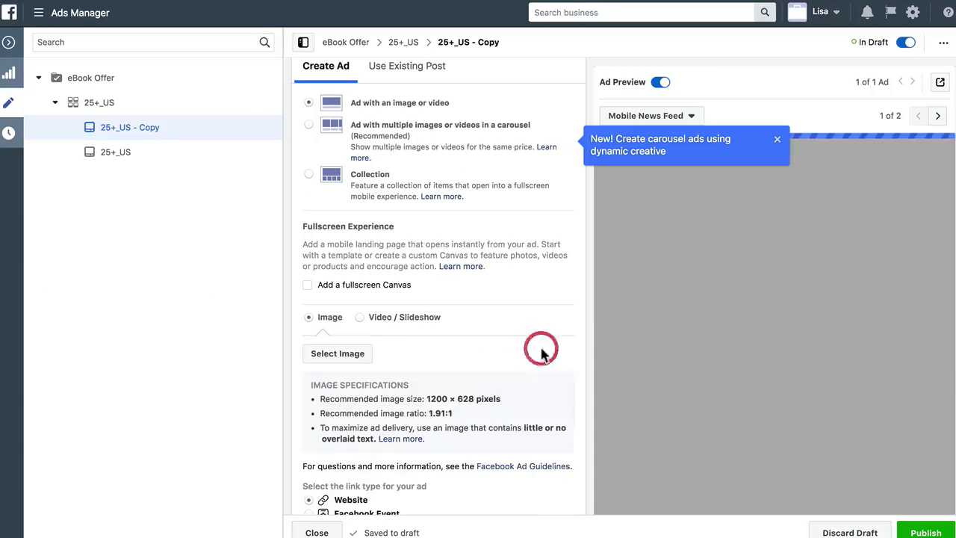
{"action": "left_click", "coordinate": [366, 354]}
{"action": "left_click", "coordinate": [372, 177]}
{"action": "left_click", "coordinate": [708, 408]}
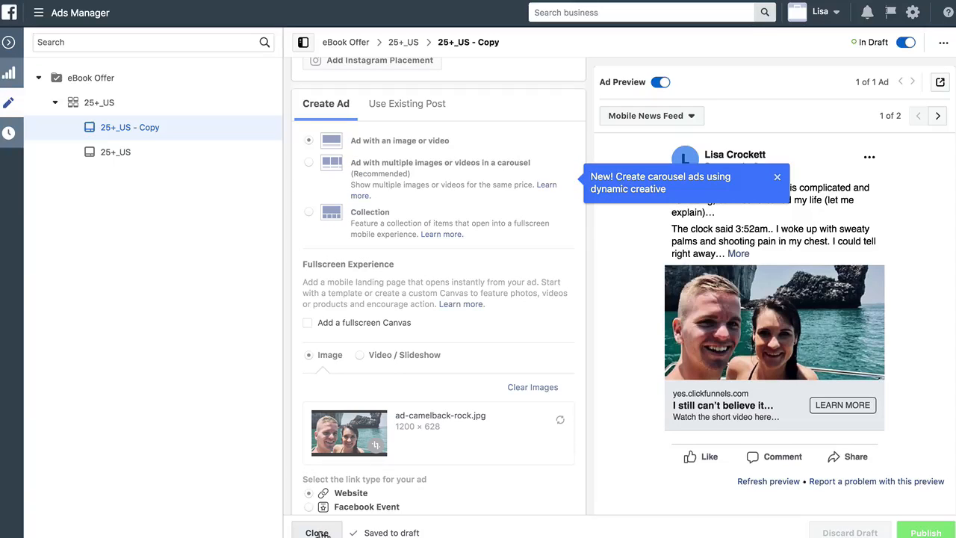
{"action": "left_click", "coordinate": [316, 532]}
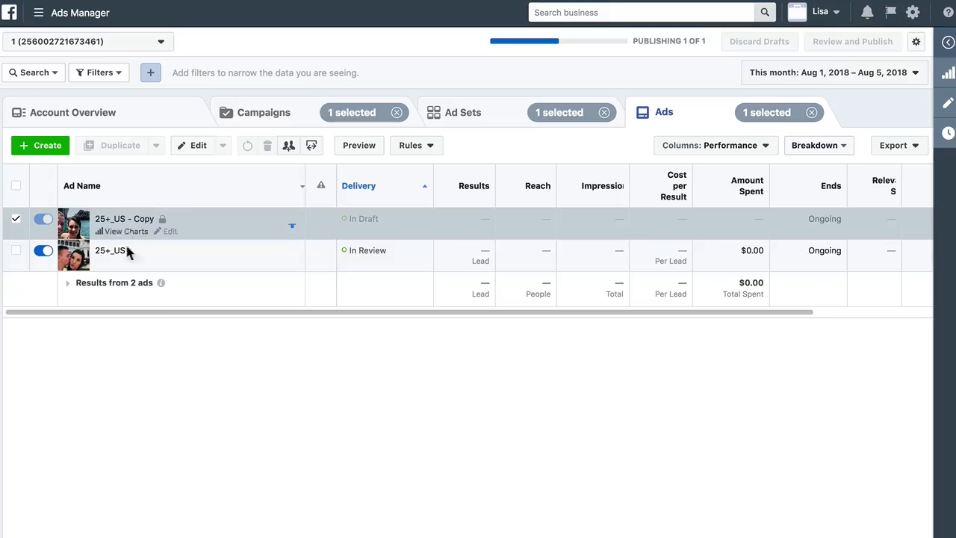
Duplicate the original 25+_US ad again into the 25+_US ad set
{"action": "mouse_move", "coordinate": [172, 257]}
{"action": "left_click", "coordinate": [203, 263]}
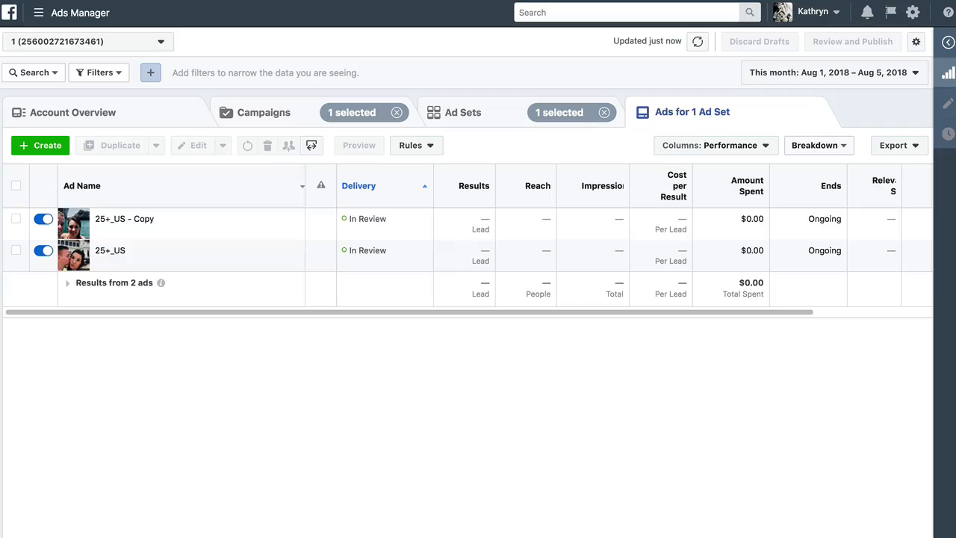
{"action": "mouse_move", "coordinate": [167, 271]}
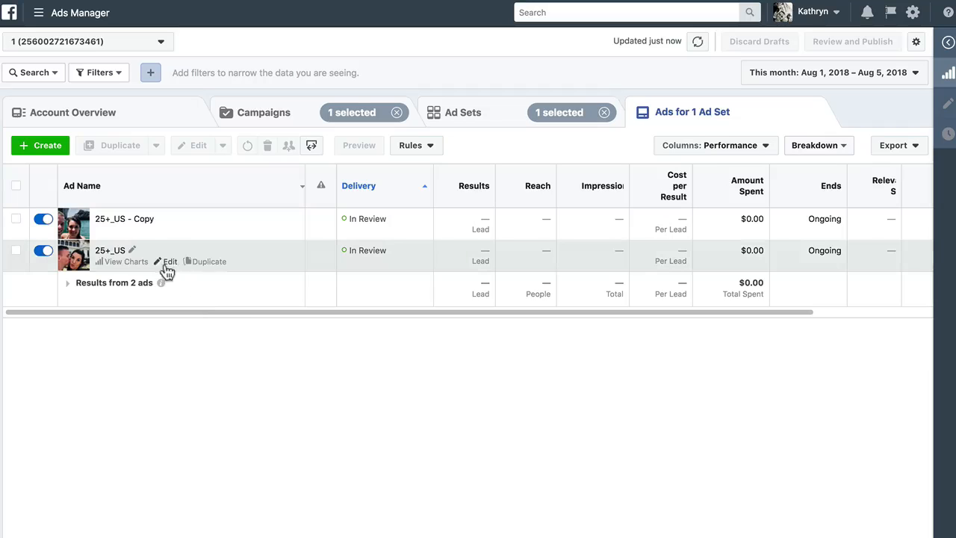
{"action": "left_click", "coordinate": [212, 265]}
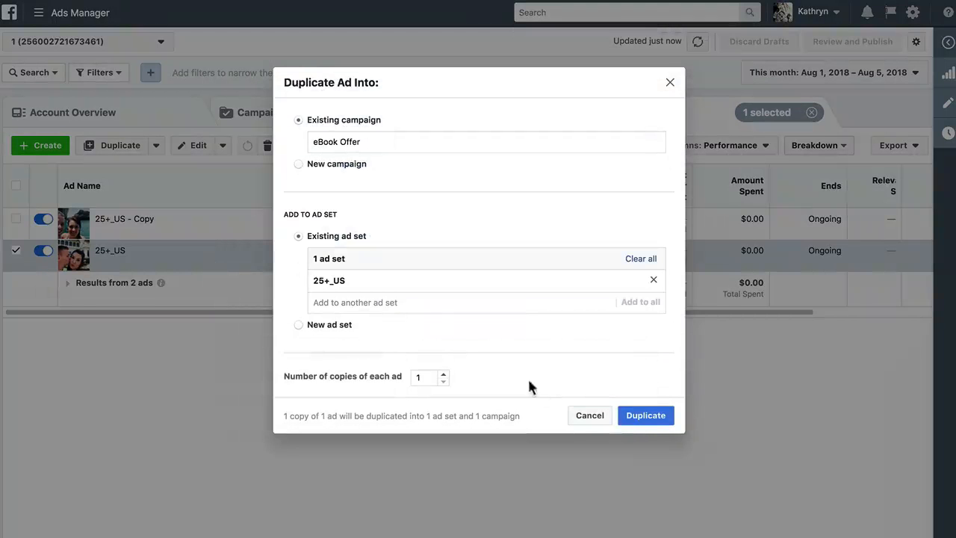
{"action": "left_click", "coordinate": [656, 419]}
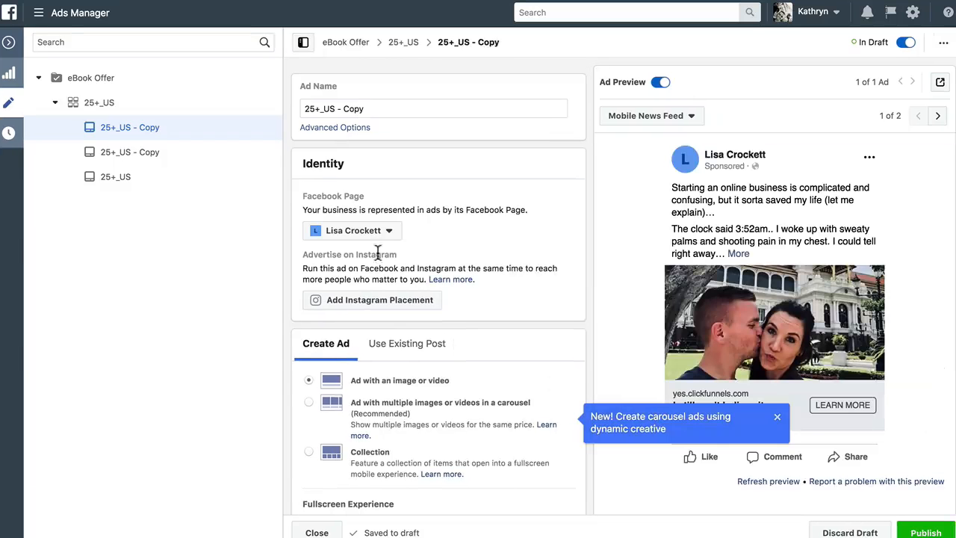
Replace the new copy's image with a beach-chair stock image found by searching "beach", then publish and close
{"action": "scroll", "coordinate": [398, 318], "scroll_direction": "down", "scroll_amount": 5}
{"action": "left_click", "coordinate": [534, 345]}
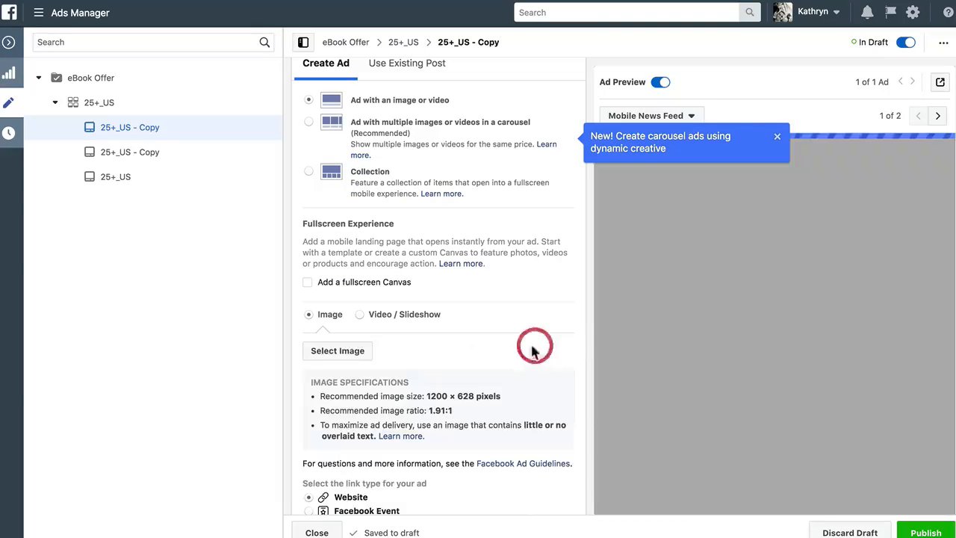
{"action": "left_click", "coordinate": [336, 352]}
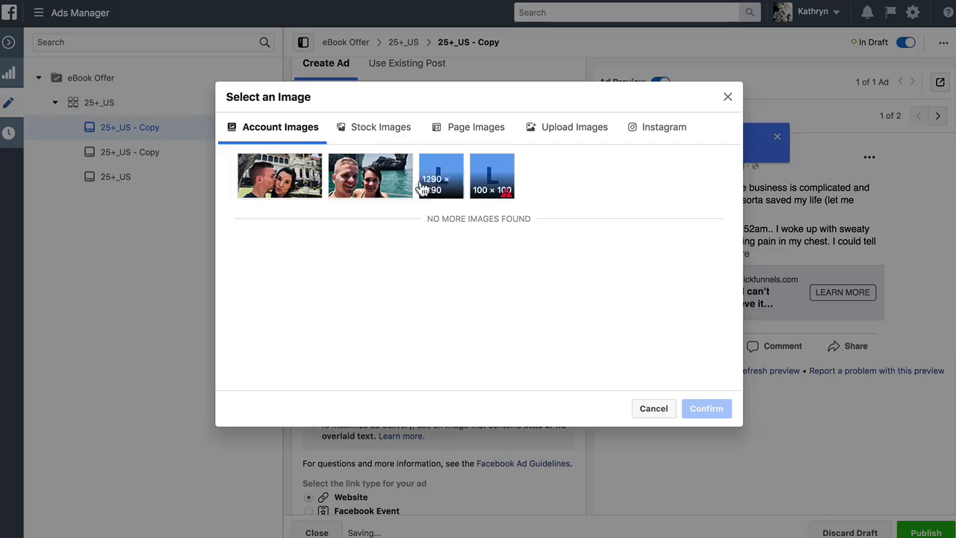
{"action": "left_click", "coordinate": [379, 135]}
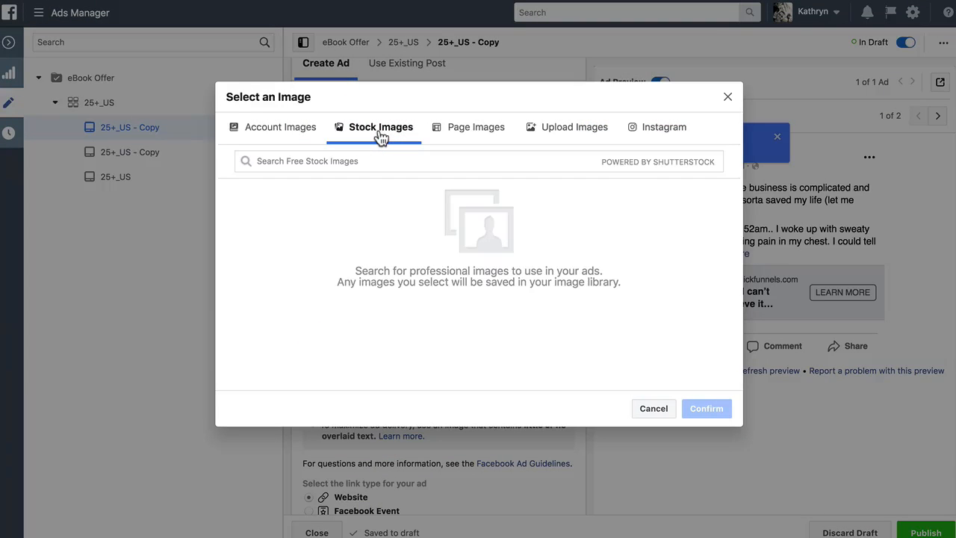
{"action": "left_click", "coordinate": [476, 162]}
{"action": "type", "text": "b"}
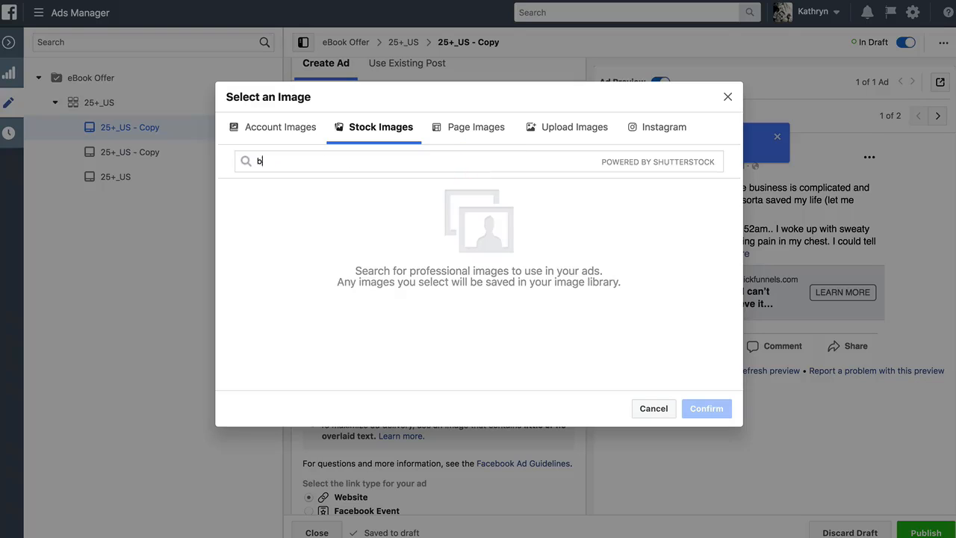
{"action": "key", "text": "Return"}
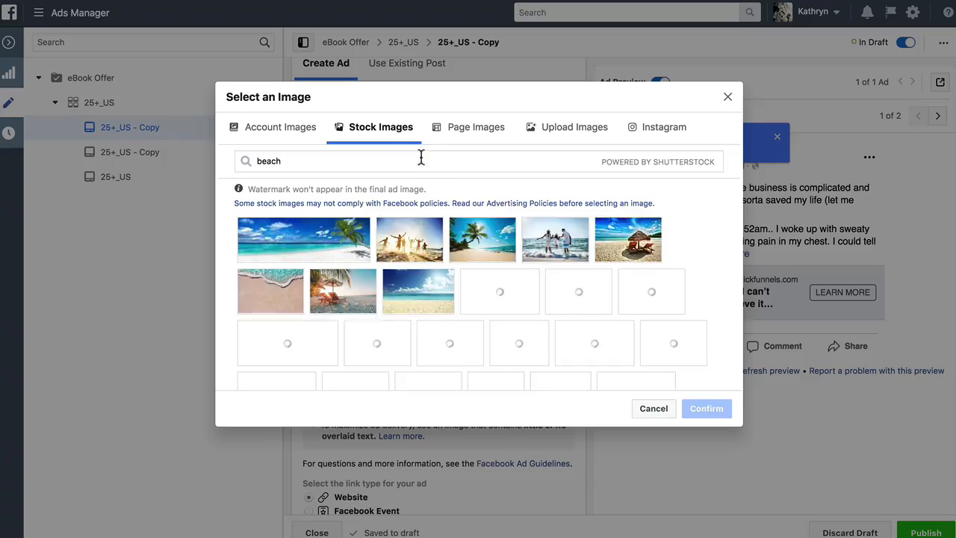
{"action": "mouse_move", "coordinate": [410, 239]}
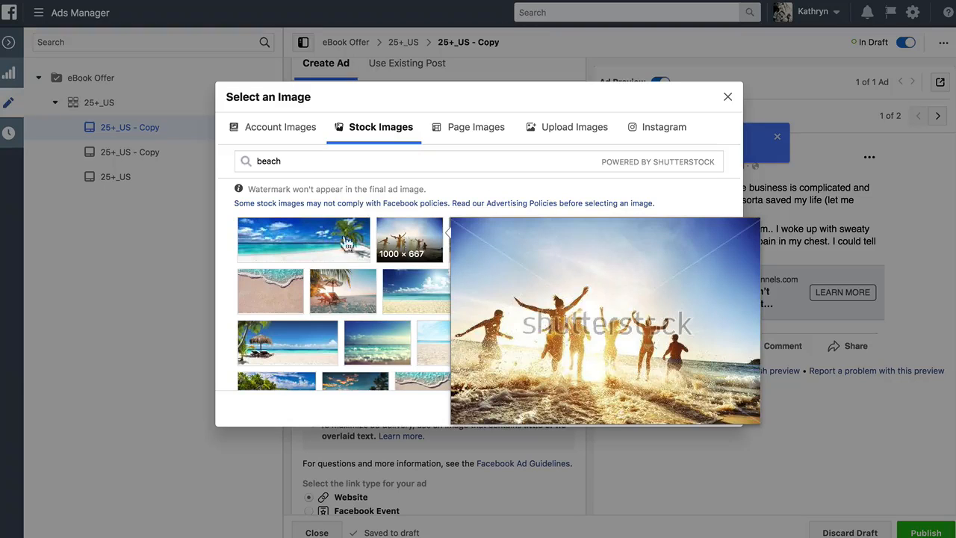
{"action": "left_click", "coordinate": [341, 293]}
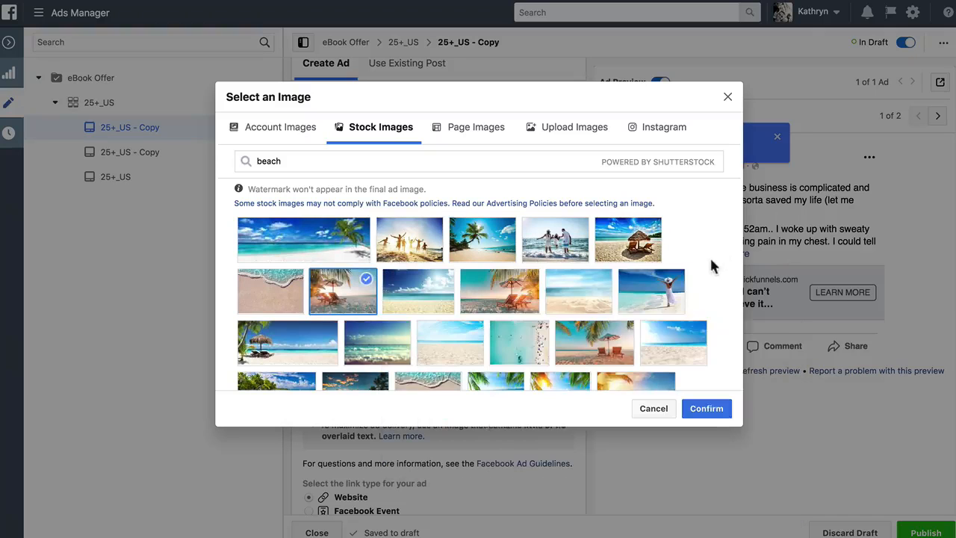
{"action": "left_click", "coordinate": [706, 408]}
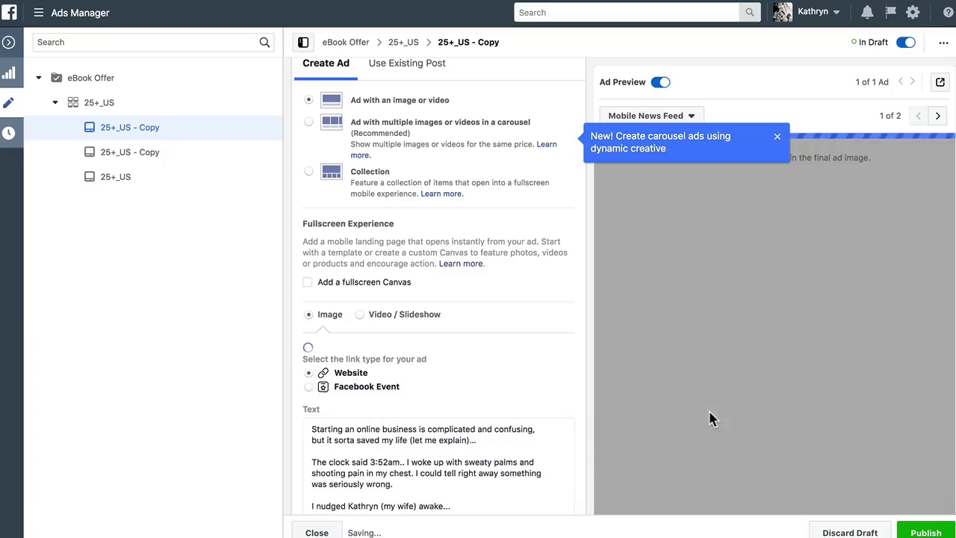
{"action": "left_click", "coordinate": [933, 533]}
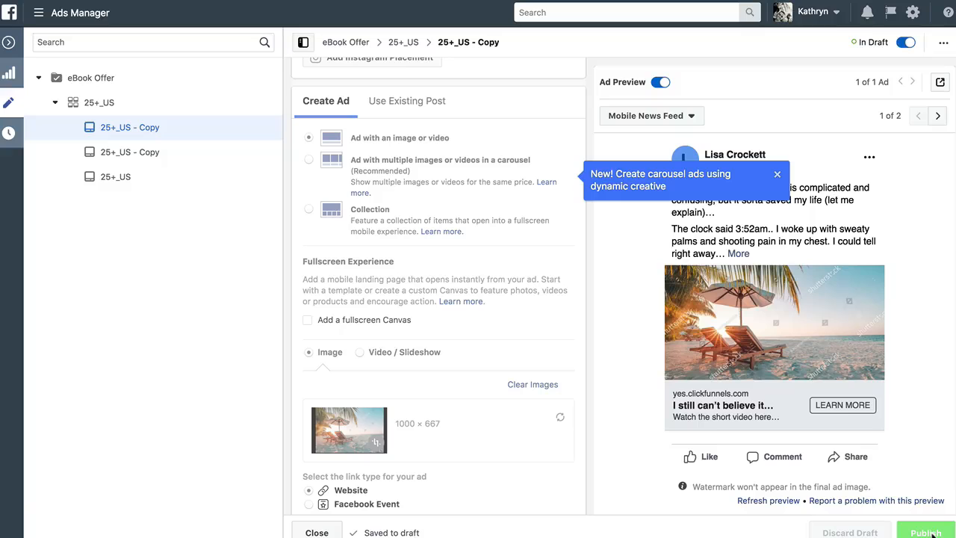
{"action": "left_click", "coordinate": [317, 533]}
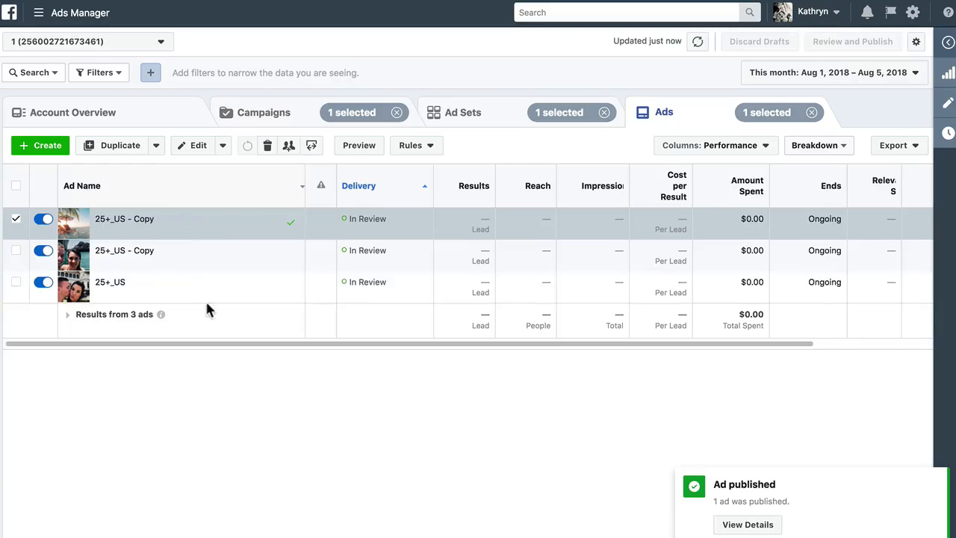
Duplicate the 25+_US ad set into the original campaign with an increased number of copies
{"action": "left_click", "coordinate": [469, 114]}
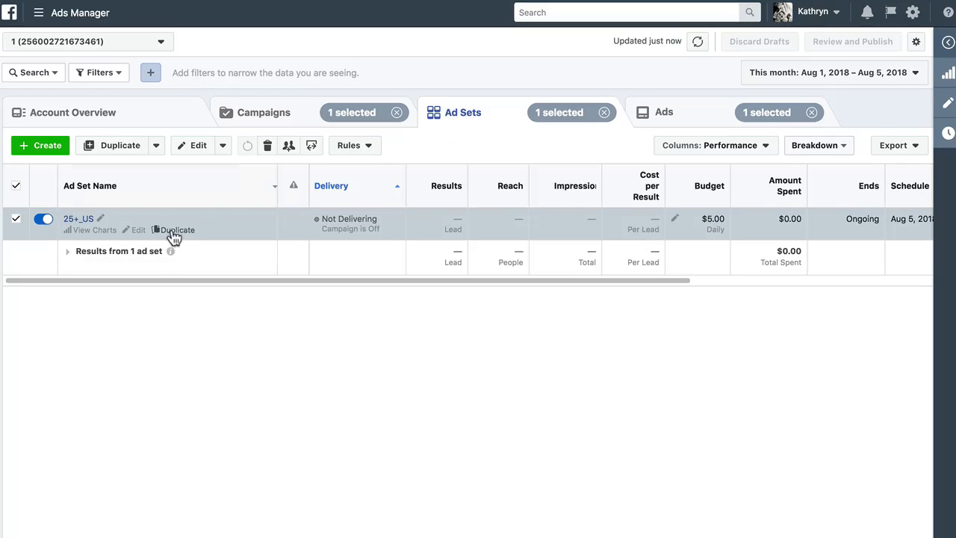
{"action": "left_click", "coordinate": [177, 232]}
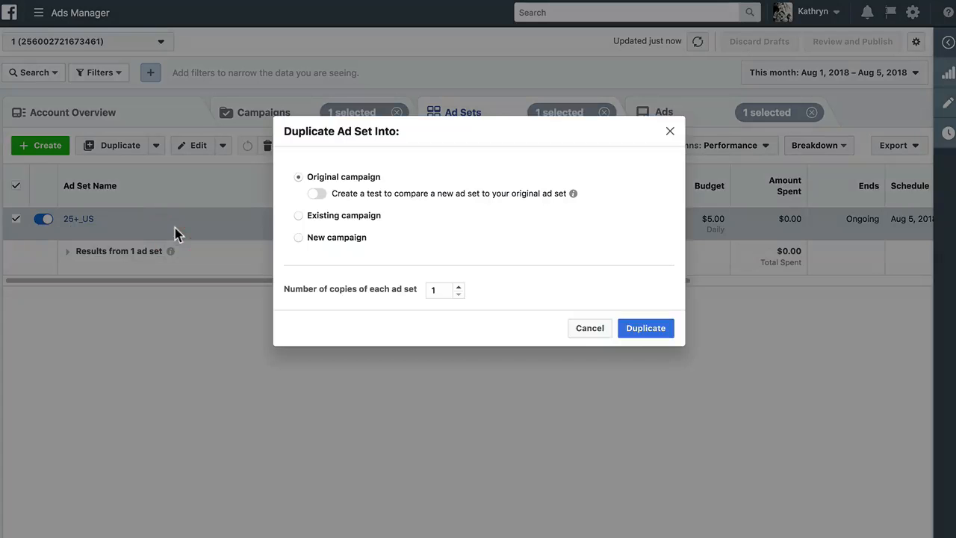
{"action": "left_click", "coordinate": [459, 287]}
{"action": "left_click", "coordinate": [458, 287]}
{"action": "left_click", "coordinate": [649, 333]}
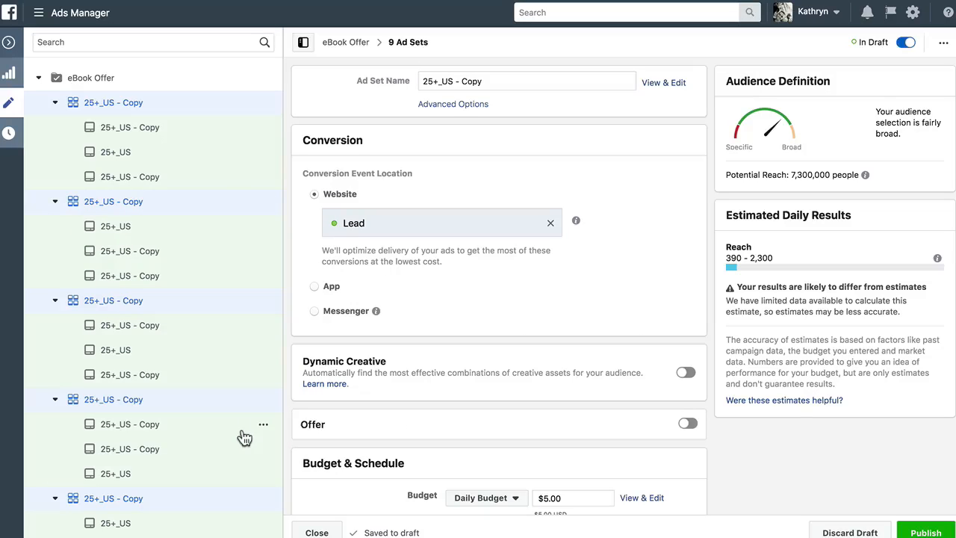
Publish the duplicated ad sets and close the editor
{"action": "left_click", "coordinate": [933, 532]}
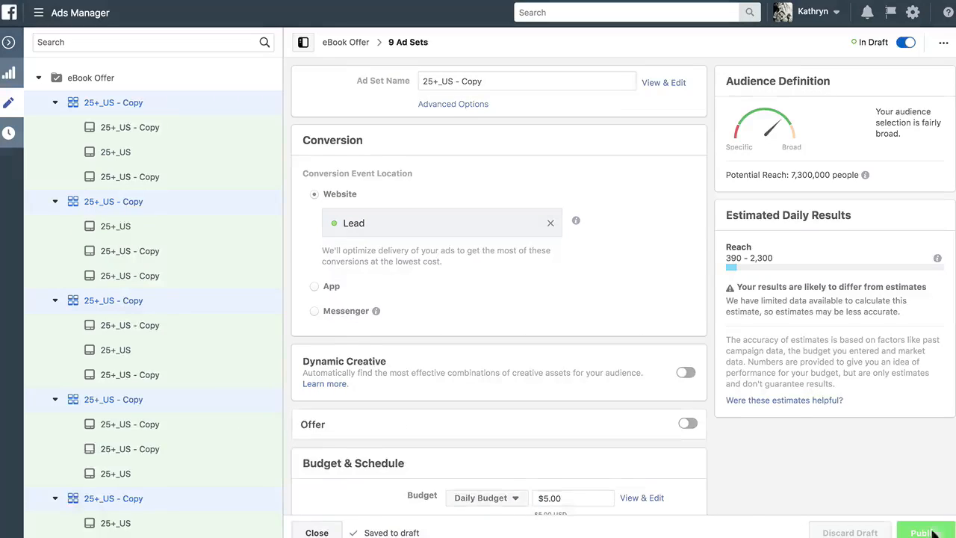
{"action": "left_click", "coordinate": [319, 532]}
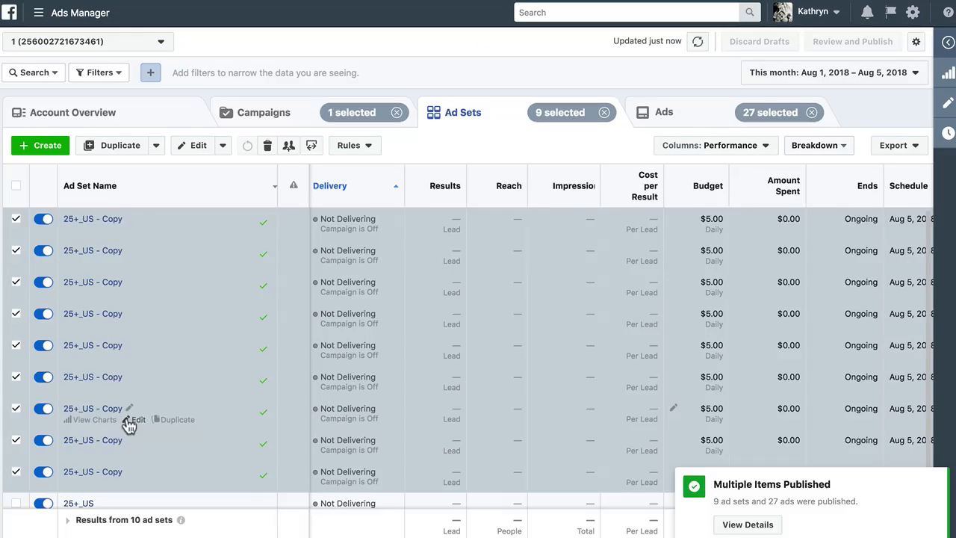
Rename the original 25+_US ad set to 25+_US_Small Business Owners and close the editor
{"action": "scroll", "coordinate": [127, 424], "scroll_direction": "down", "scroll_amount": 1}
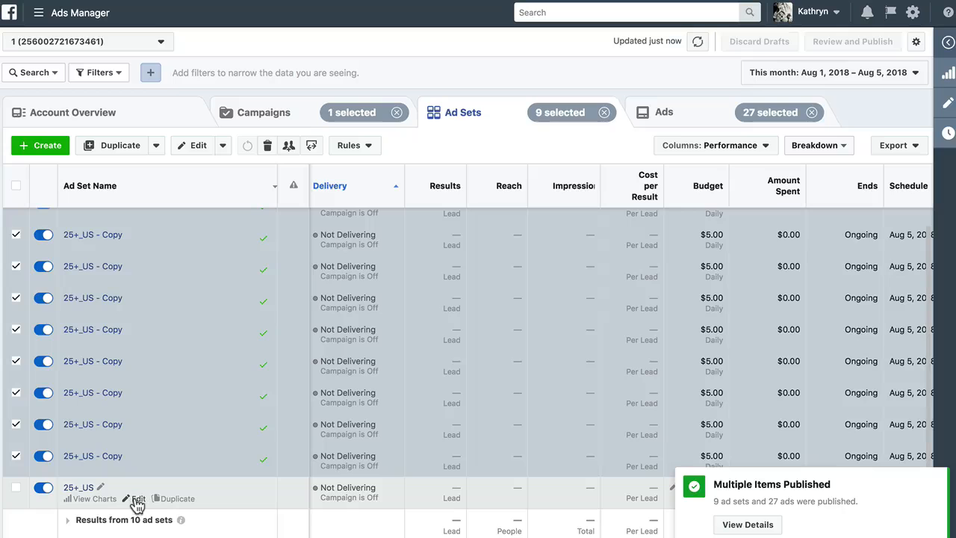
{"action": "left_click", "coordinate": [138, 505]}
{"action": "left_click", "coordinate": [472, 83]}
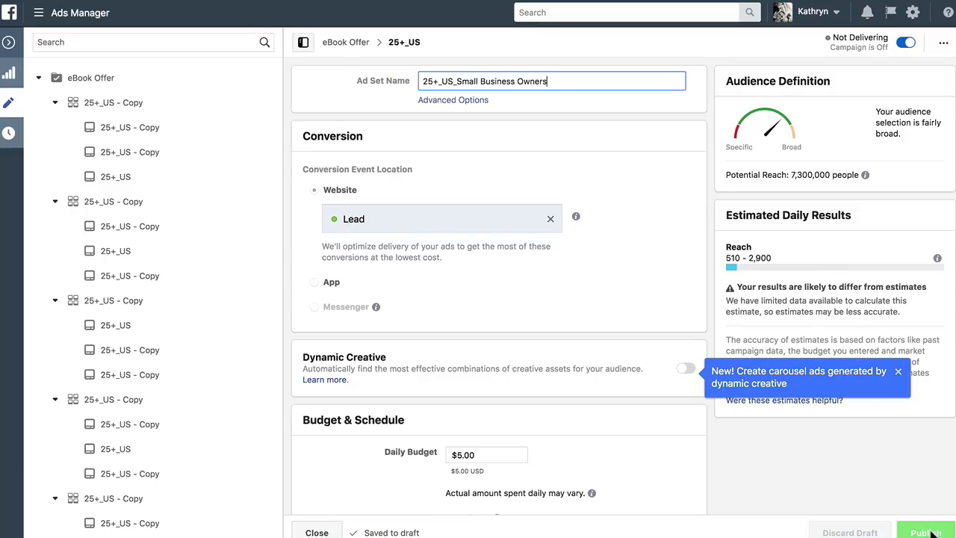
{"action": "key", "text": "Return"}
{"action": "left_click", "coordinate": [899, 371]}
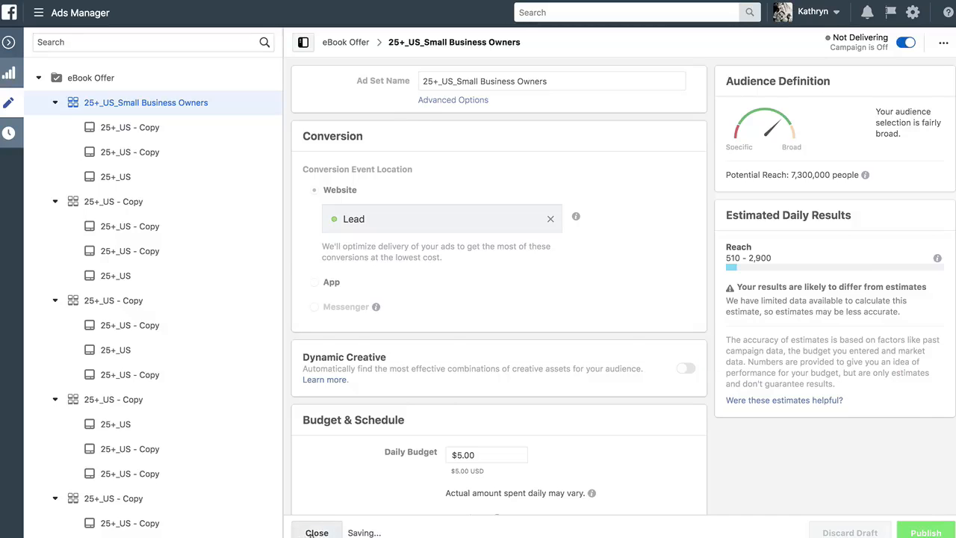
{"action": "left_click", "coordinate": [316, 533]}
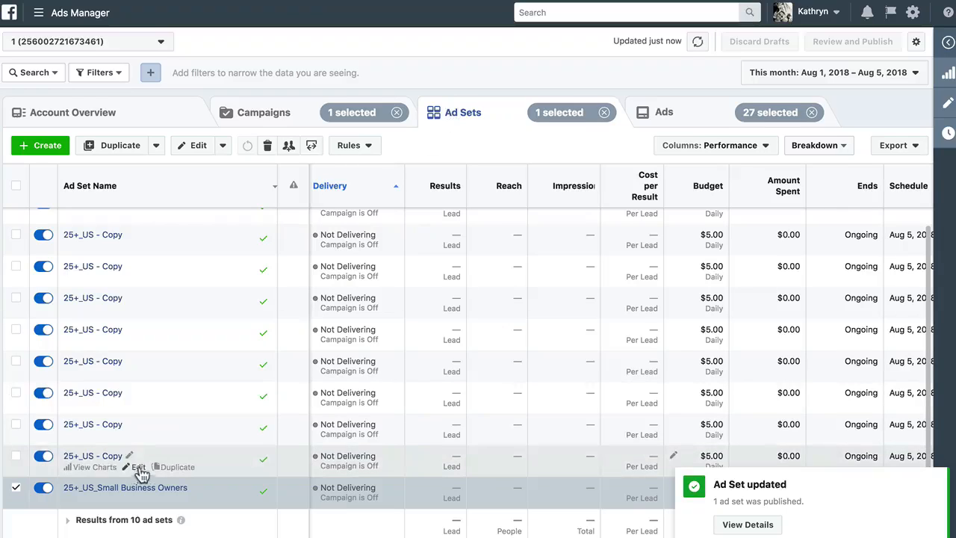
Open a duplicated 25+_US - Copy ad set and rename it from its age, country and interests info
{"action": "left_click", "coordinate": [139, 472]}
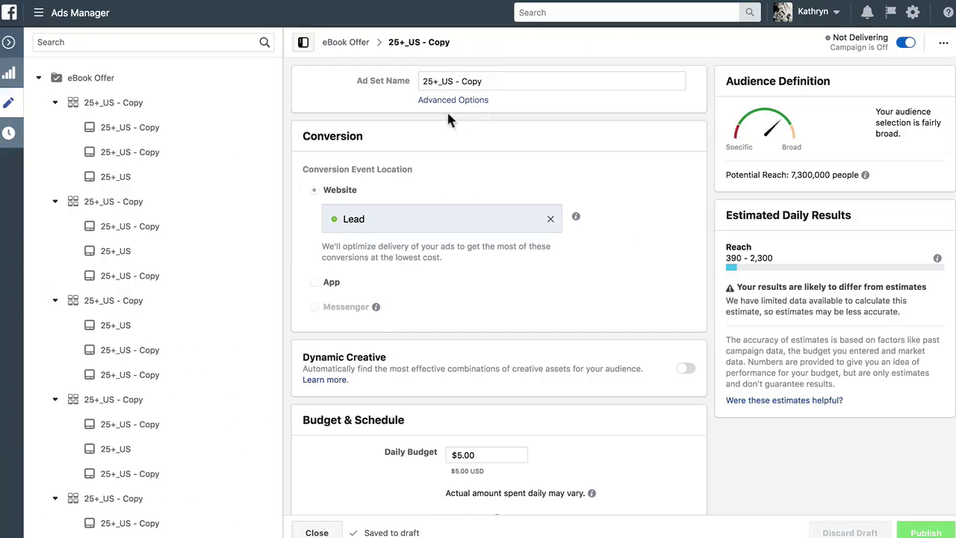
{"action": "left_click", "coordinate": [453, 99]}
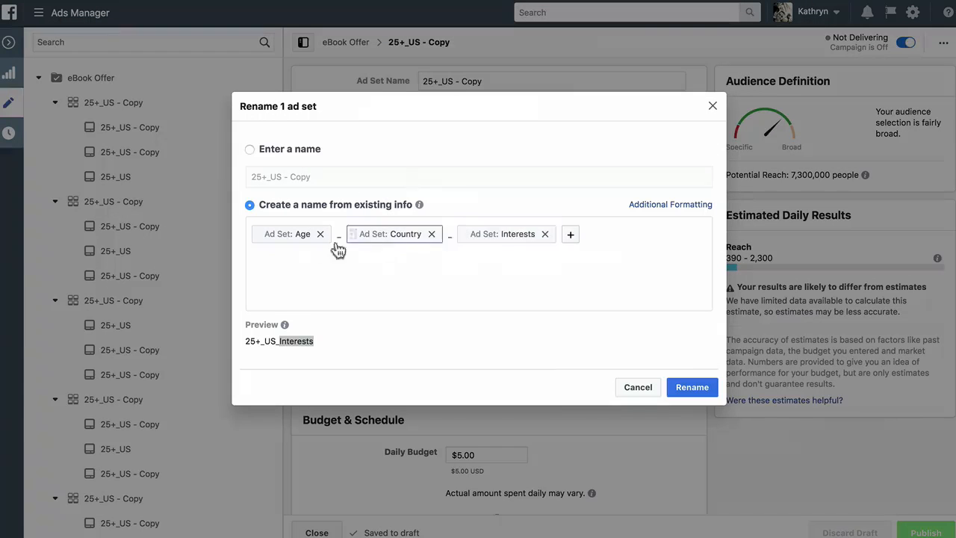
{"action": "left_click", "coordinate": [690, 386]}
Replace the ad set's Small business owners detailed targeting with the Entrepreneurship interest
{"action": "scroll", "coordinate": [691, 423], "scroll_direction": "down", "scroll_amount": 10}
{"action": "scroll", "coordinate": [692, 428], "scroll_direction": "down", "scroll_amount": 1}
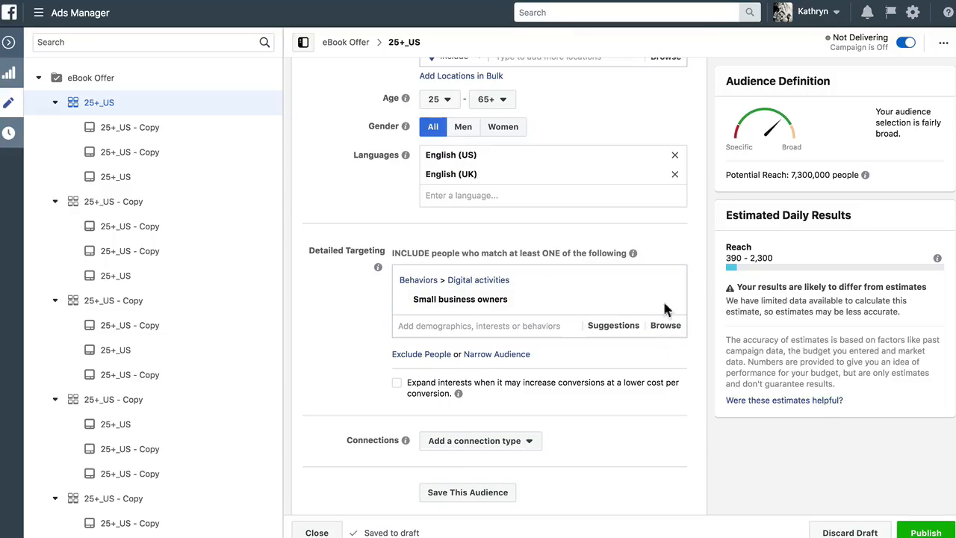
{"action": "mouse_move", "coordinate": [667, 304]}
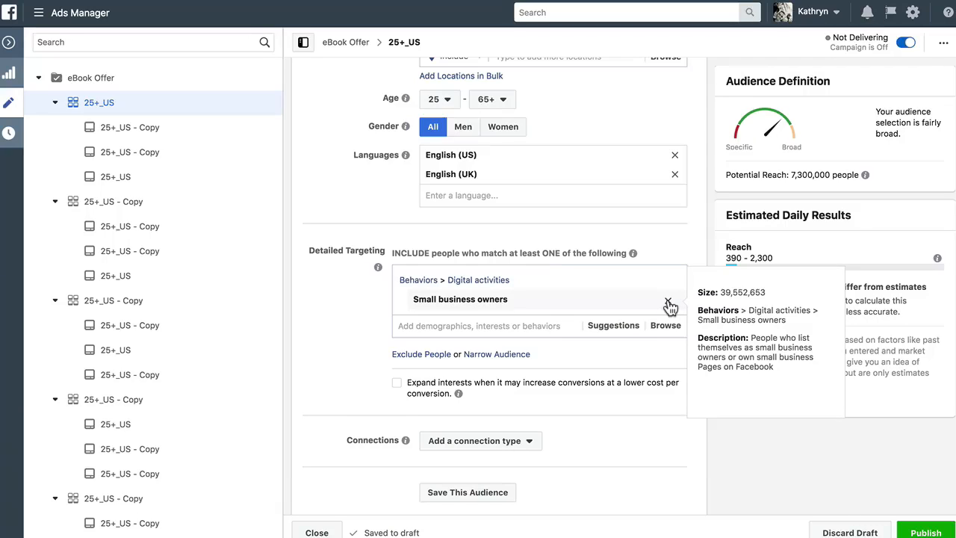
{"action": "left_click", "coordinate": [669, 304]}
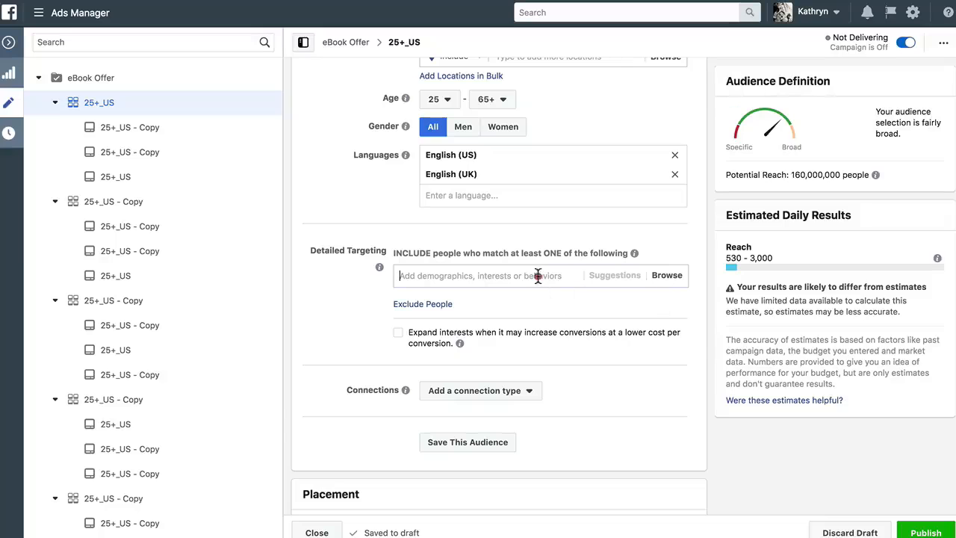
{"action": "left_click", "coordinate": [538, 275]}
{"action": "type", "text": "entrepreneurship"}
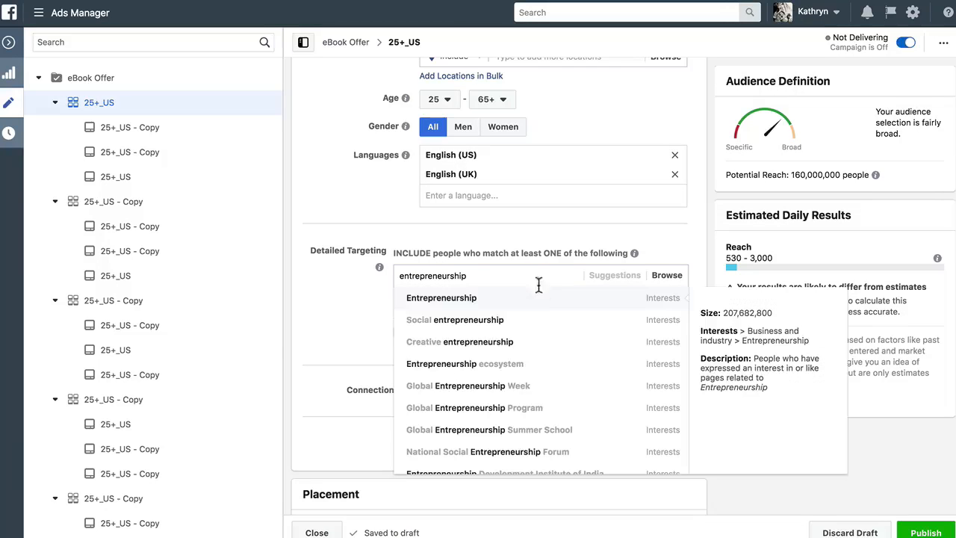
{"action": "left_click", "coordinate": [648, 300]}
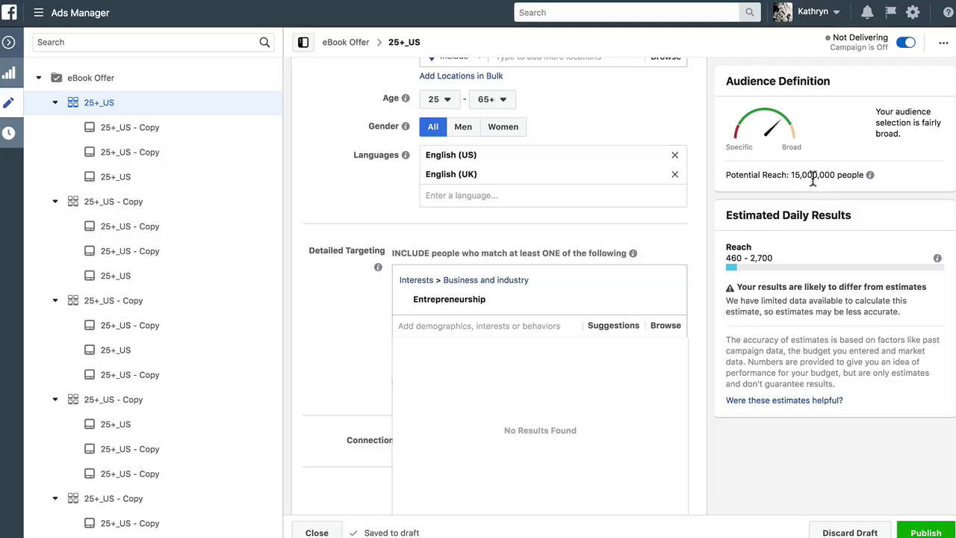
Rename the ad set to 25+_US_Entrepreneurship from its age, country and interests info, then close the editor
{"action": "left_click_drag", "start_coordinate": [788, 177], "coordinate": [860, 176]}
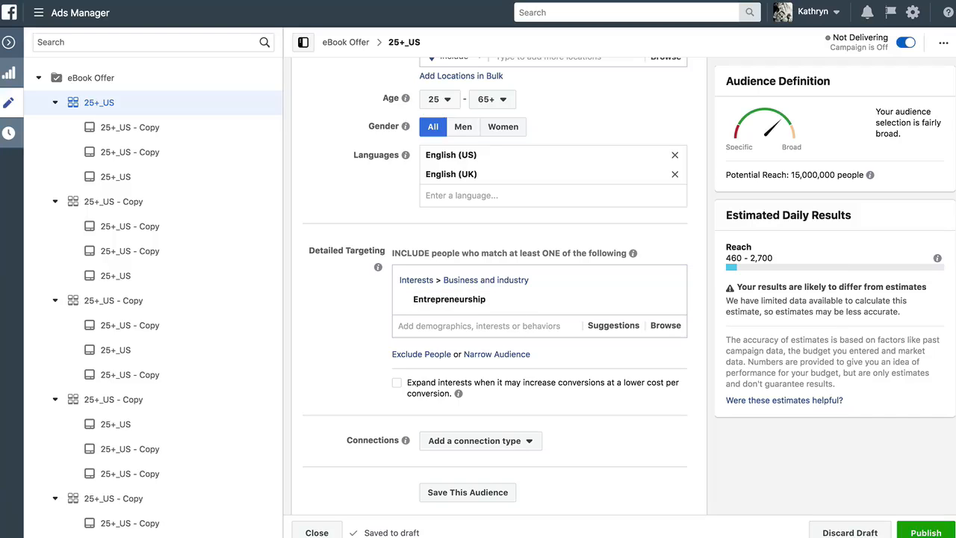
{"action": "mouse_move", "coordinate": [586, 312]}
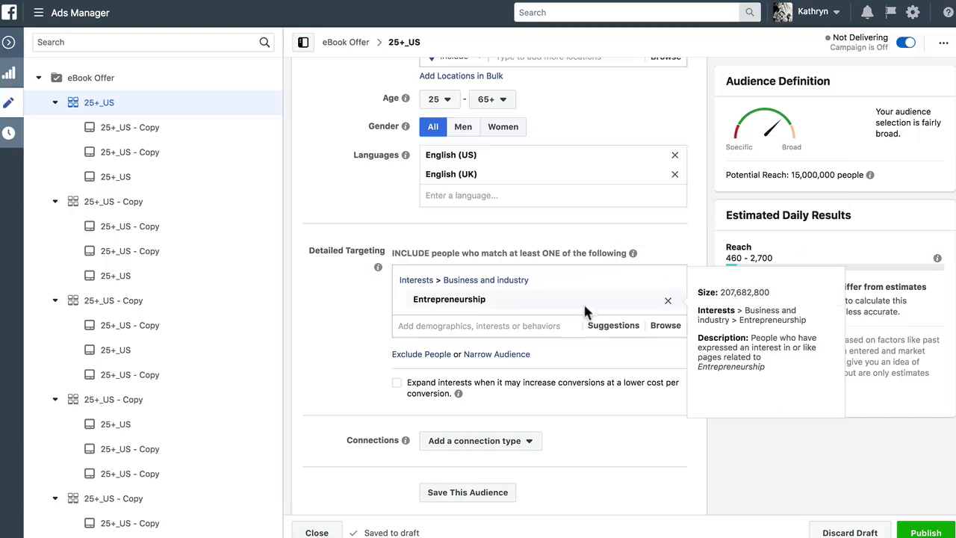
{"action": "scroll", "coordinate": [590, 305], "scroll_direction": "up", "scroll_amount": 10}
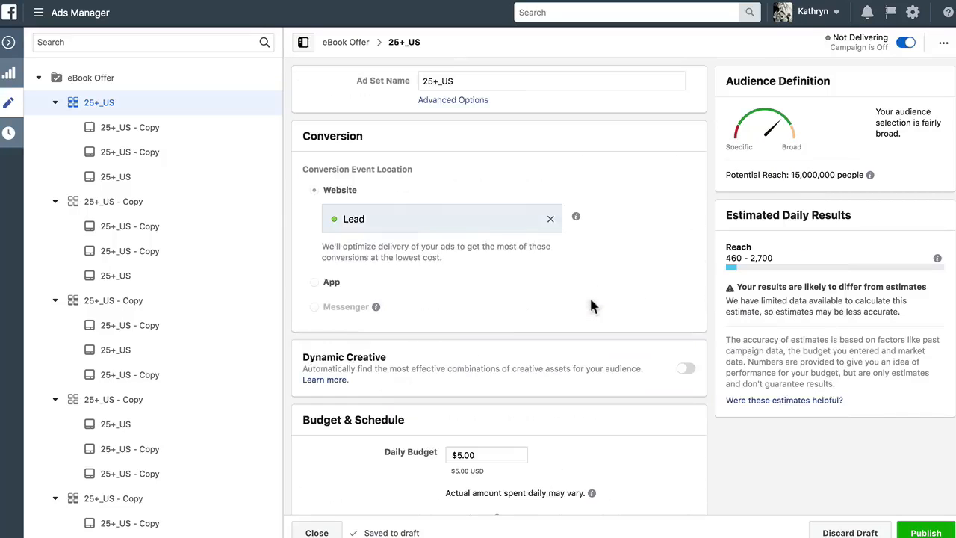
{"action": "left_click", "coordinate": [449, 102]}
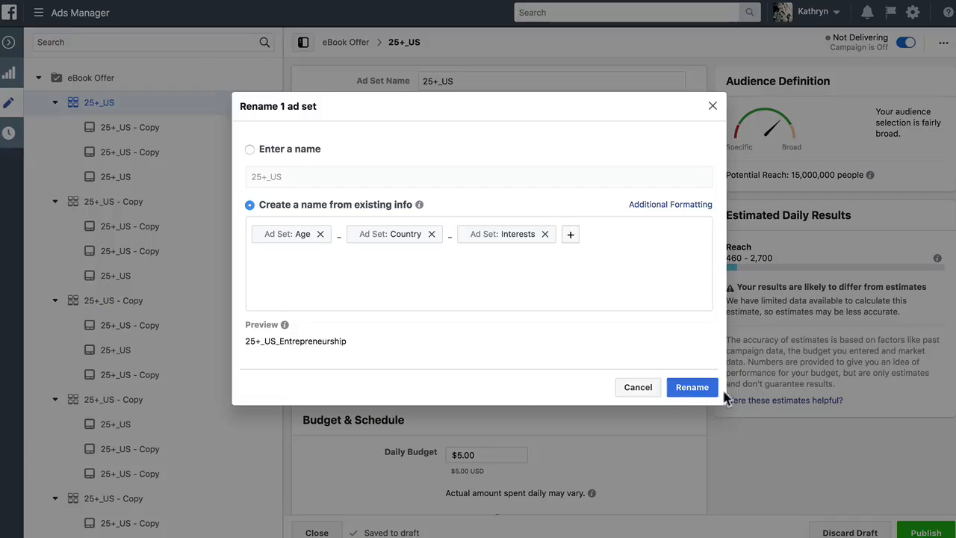
{"action": "left_click", "coordinate": [692, 388]}
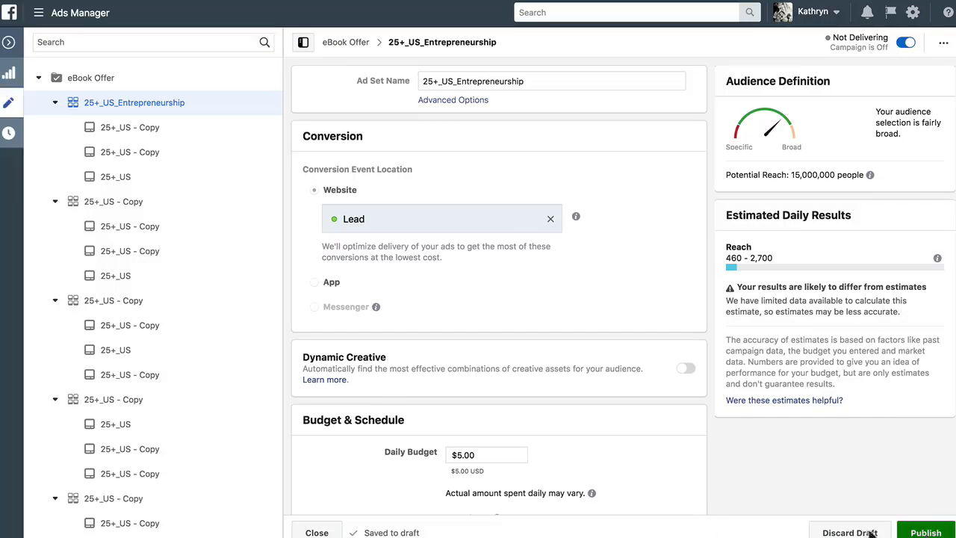
{"action": "left_click", "coordinate": [318, 532]}
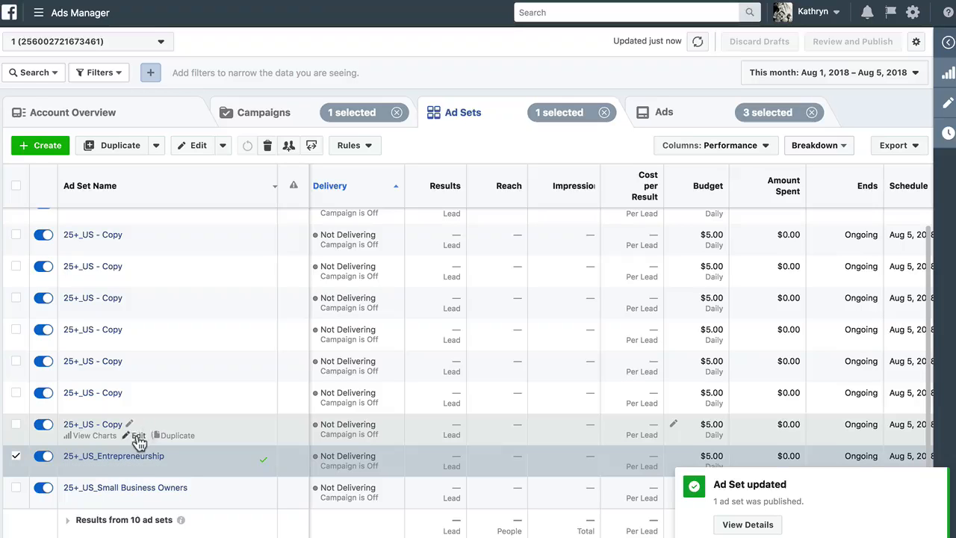
Open another 25+_US - Copy ad set and replace Small business owners with the suggested Home business interest
{"action": "left_click", "coordinate": [139, 440]}
{"action": "left_click", "coordinate": [138, 437]}
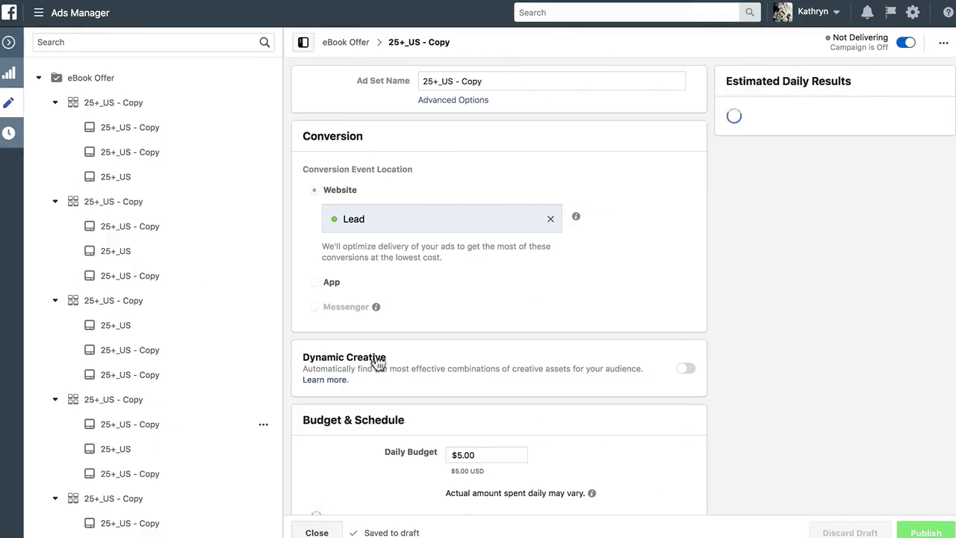
{"action": "scroll", "coordinate": [703, 335], "scroll_direction": "down", "scroll_amount": 5}
{"action": "scroll", "coordinate": [703, 344], "scroll_direction": "down", "scroll_amount": 6}
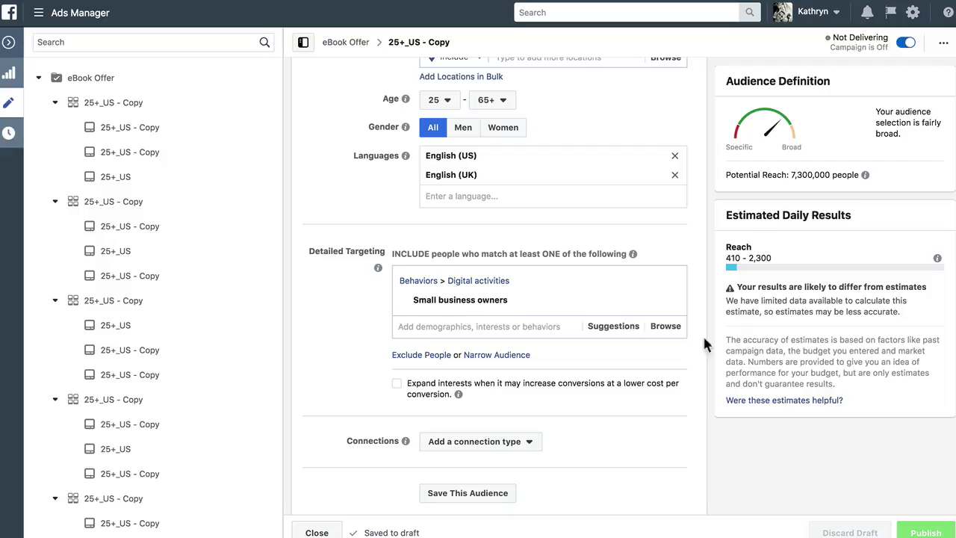
{"action": "mouse_move", "coordinate": [482, 303]}
{"action": "left_click", "coordinate": [614, 327]}
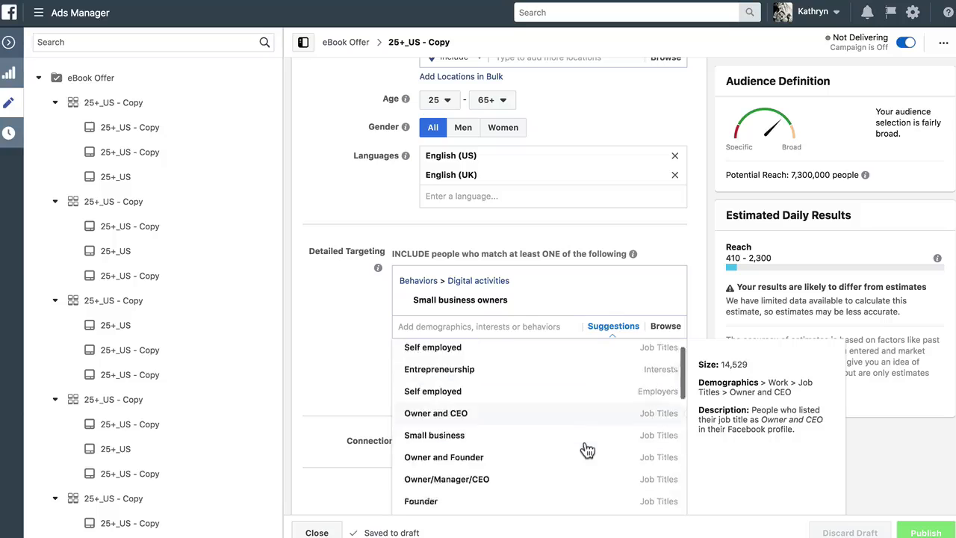
{"action": "scroll", "coordinate": [585, 447], "scroll_direction": "down", "scroll_amount": 5}
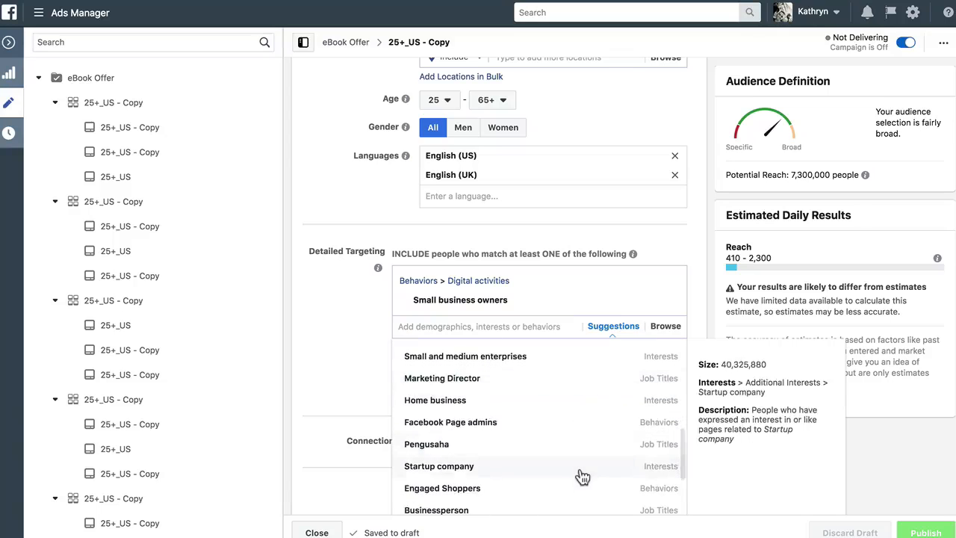
{"action": "scroll", "coordinate": [583, 460], "scroll_direction": "down", "scroll_amount": 3}
{"action": "scroll", "coordinate": [569, 463], "scroll_direction": "up", "scroll_amount": 3}
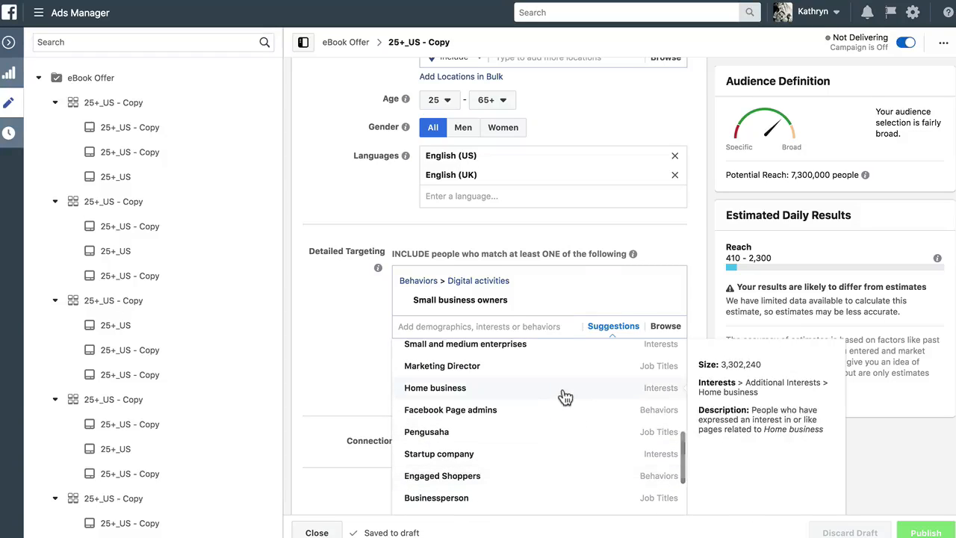
{"action": "left_click", "coordinate": [566, 396]}
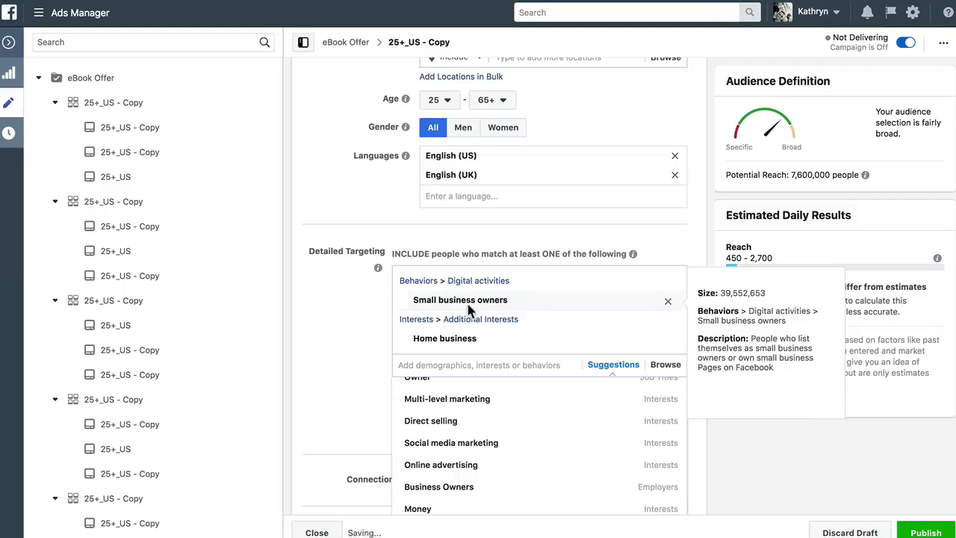
{"action": "left_click", "coordinate": [668, 301]}
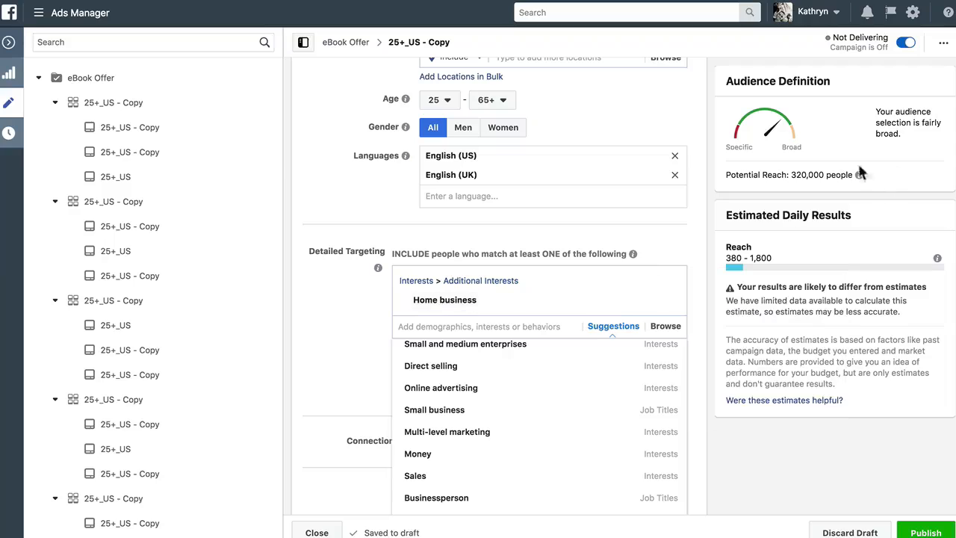
Rename the ad set to 25+_US_Home business from its age, country and interests info
{"action": "left_click", "coordinate": [807, 174]}
{"action": "triple_click", "coordinate": [807, 175]}
{"action": "left_click", "coordinate": [807, 175]}
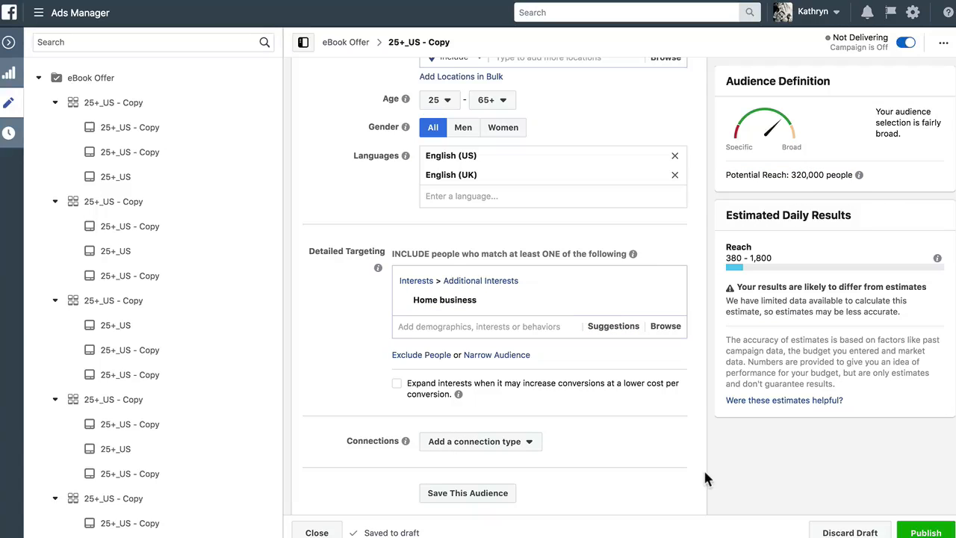
{"action": "mouse_move", "coordinate": [602, 301]}
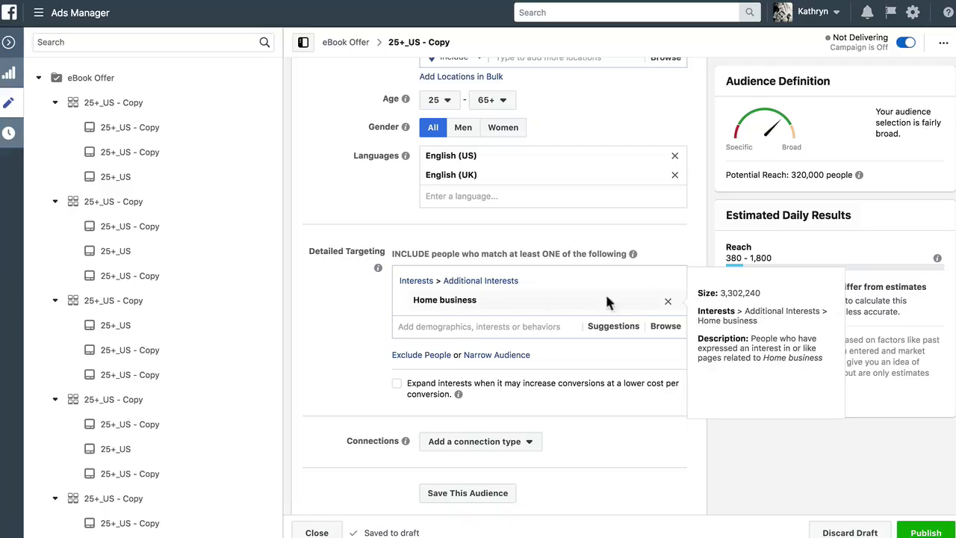
{"action": "triple_click", "coordinate": [728, 358]}
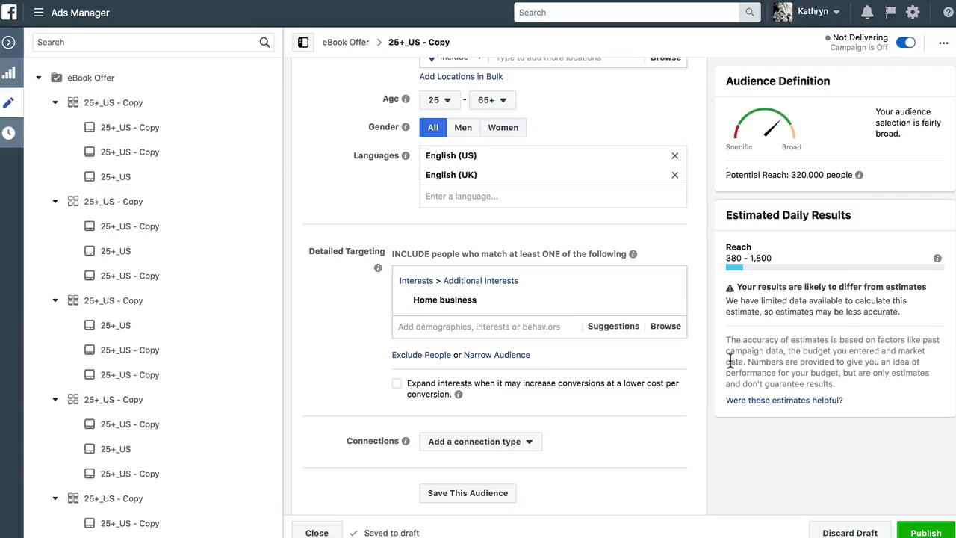
{"action": "scroll", "coordinate": [722, 400], "scroll_direction": "up", "scroll_amount": 15}
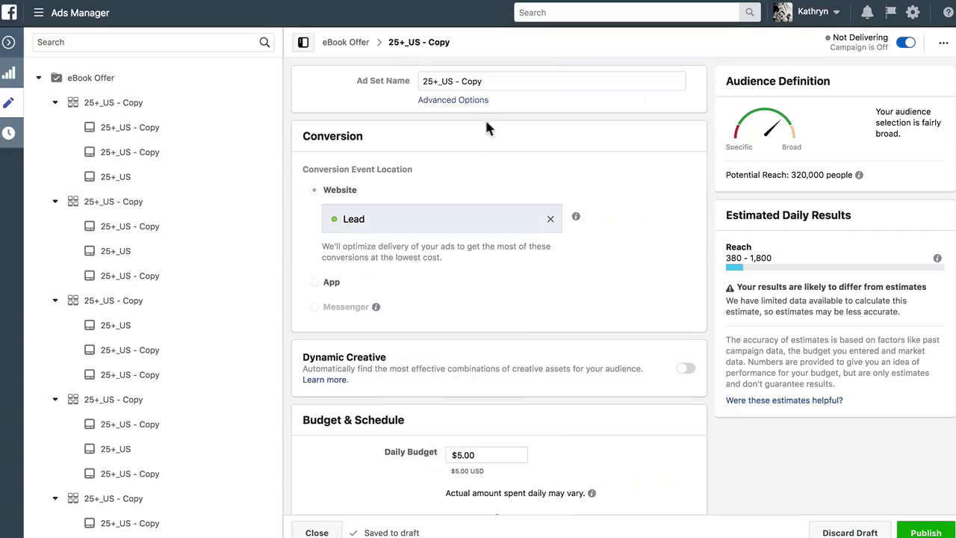
{"action": "left_click", "coordinate": [467, 100]}
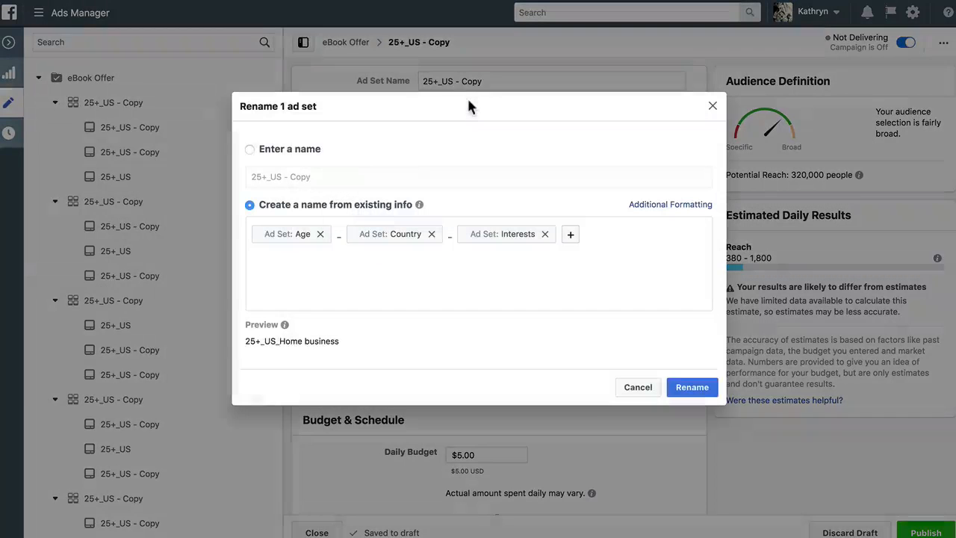
{"action": "left_click", "coordinate": [695, 388]}
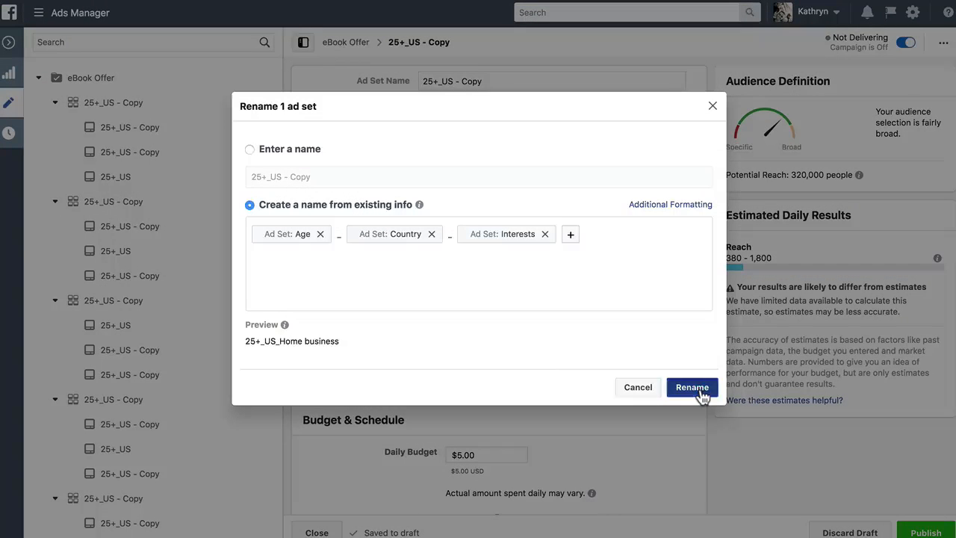
Publish the renamed ad set and close the editor
{"action": "triple_click", "coordinate": [456, 81]}
{"action": "left_click", "coordinate": [553, 81]}
{"action": "left_click", "coordinate": [926, 532]}
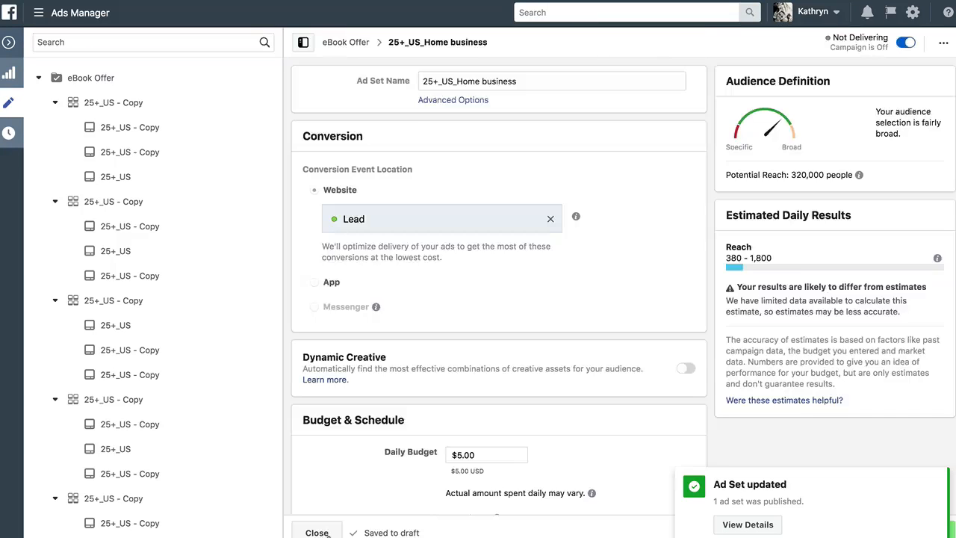
{"action": "left_click", "coordinate": [321, 533]}
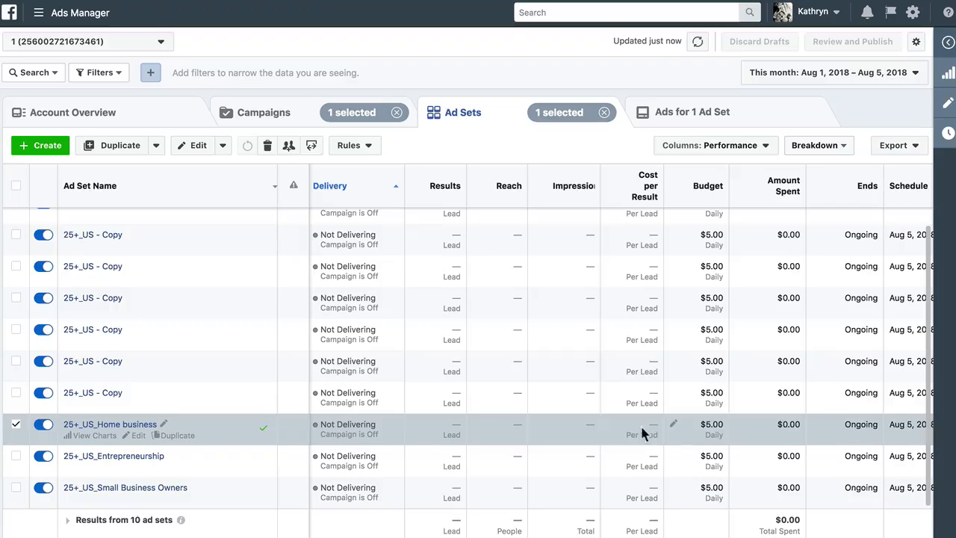
{"action": "mouse_move", "coordinate": [639, 183]}
{"action": "scroll", "coordinate": [87, 253], "scroll_direction": "up", "scroll_amount": 1}
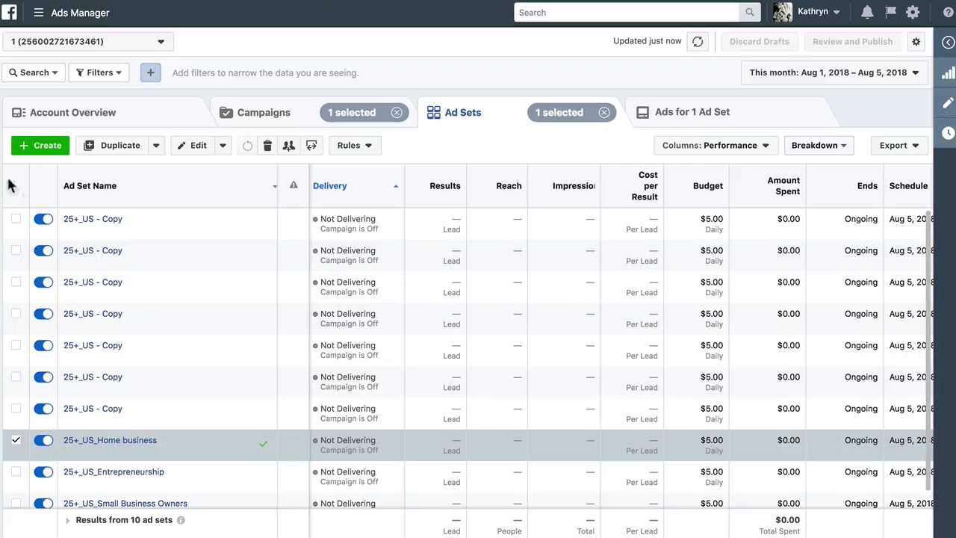
Open the ads belonging to the 25+_US_Home business ad set and return to the ad sets list
{"action": "mouse_move", "coordinate": [130, 447]}
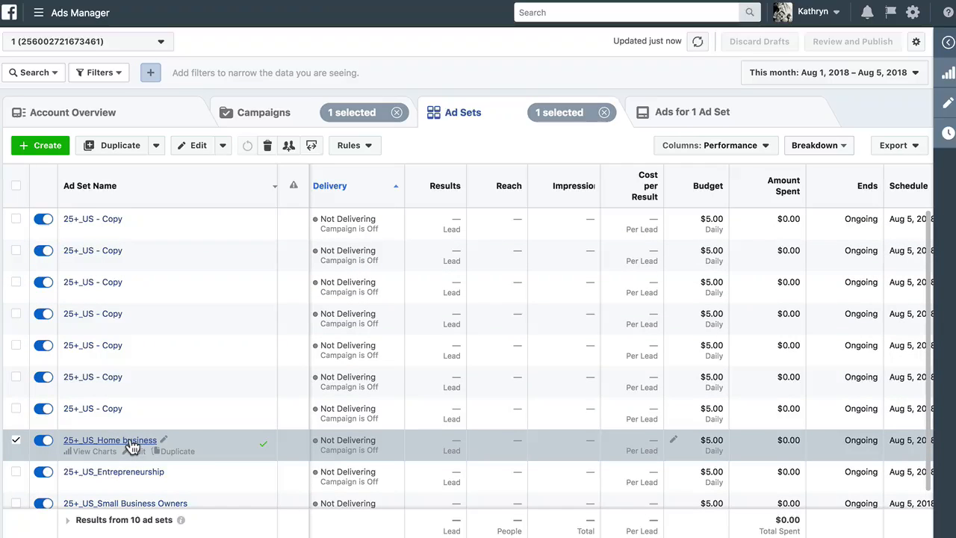
{"action": "left_click", "coordinate": [132, 472]}
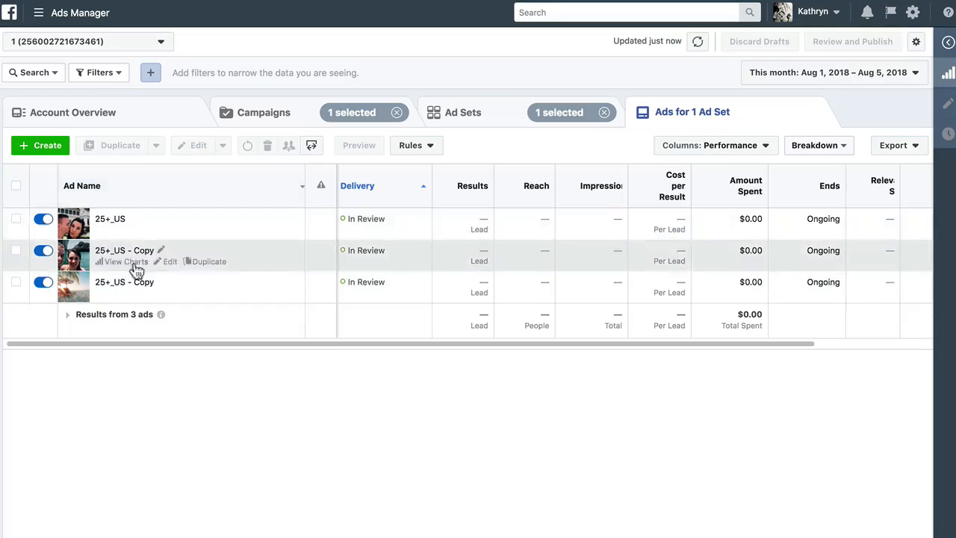
{"action": "left_click", "coordinate": [479, 113]}
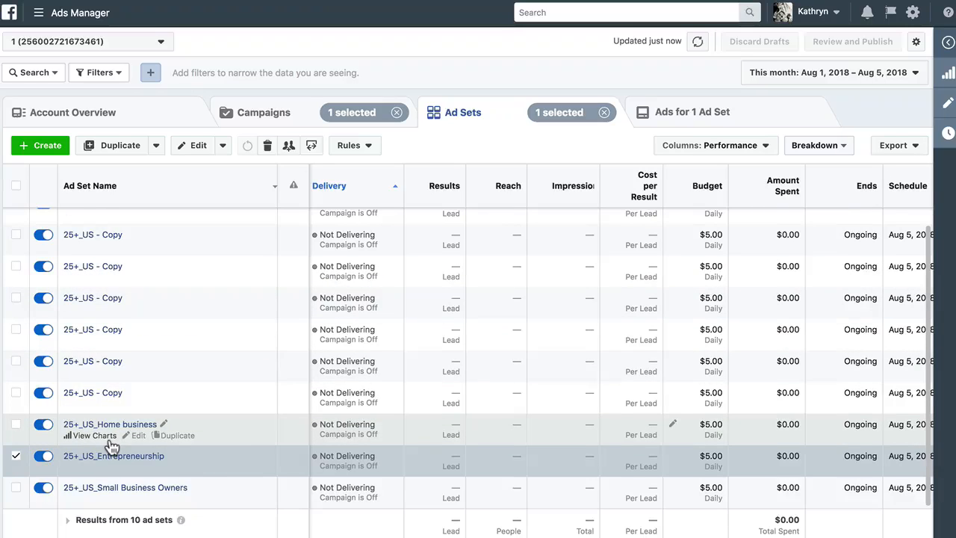
Select all ad sets and browse through the ads they contain
{"action": "scroll", "coordinate": [111, 446], "scroll_direction": "up", "scroll_amount": 1}
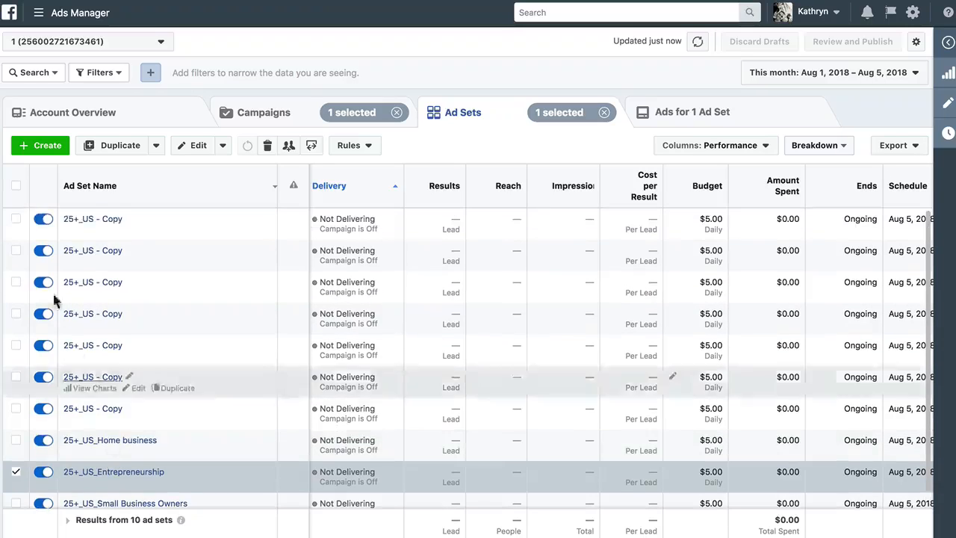
{"action": "left_click", "coordinate": [17, 188]}
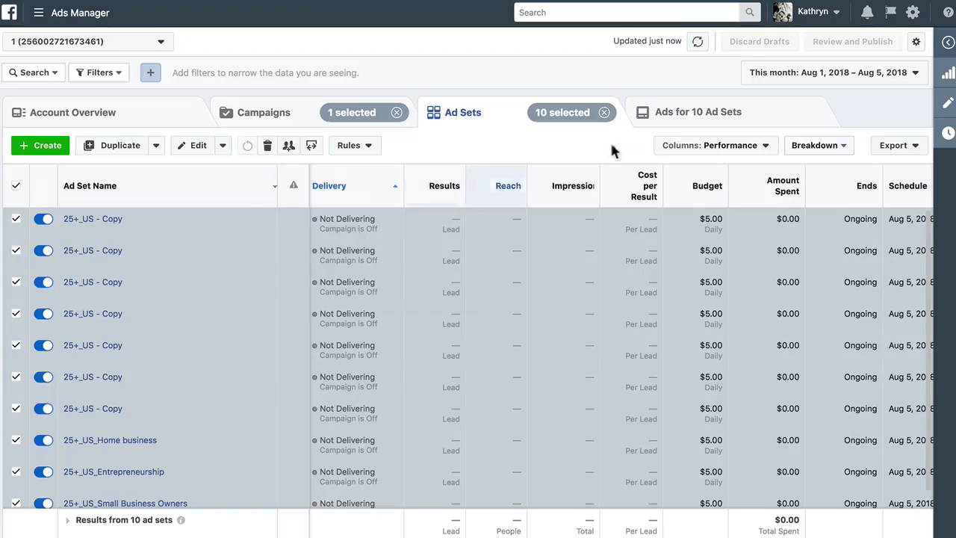
{"action": "left_click", "coordinate": [696, 118]}
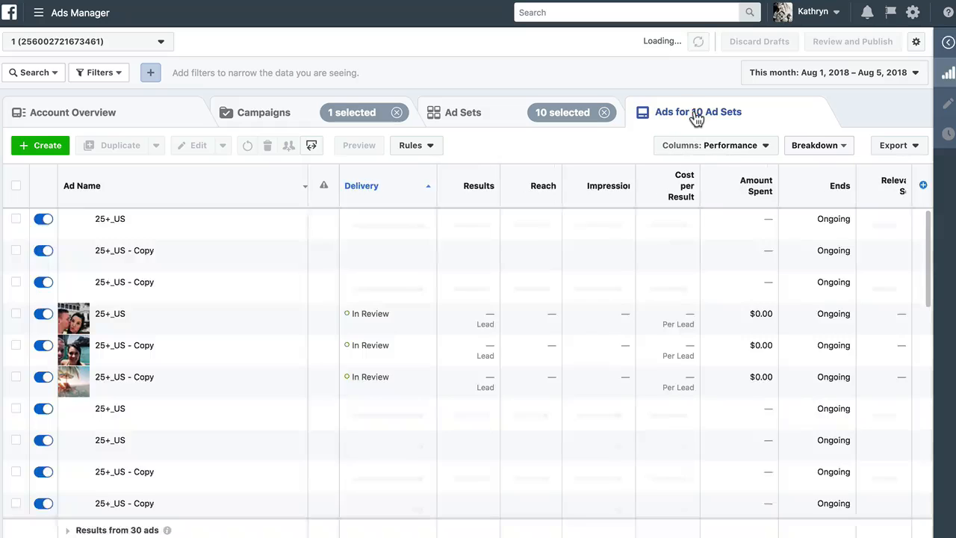
{"action": "scroll", "coordinate": [188, 436], "scroll_direction": "down", "scroll_amount": 5}
{"action": "scroll", "coordinate": [189, 435], "scroll_direction": "up", "scroll_amount": 5}
{"action": "scroll", "coordinate": [173, 450], "scroll_direction": "down", "scroll_amount": 3}
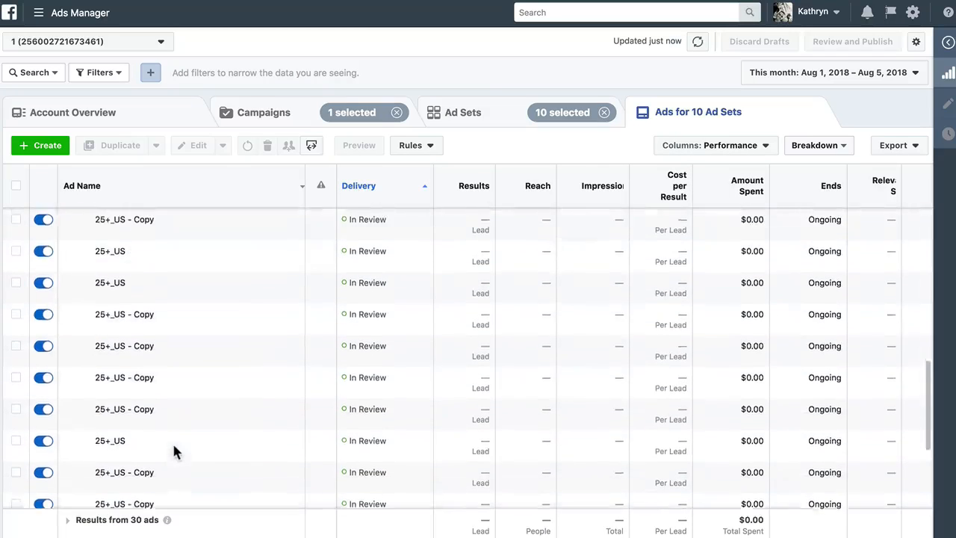
{"action": "scroll", "coordinate": [173, 450], "scroll_direction": "up", "scroll_amount": 2}
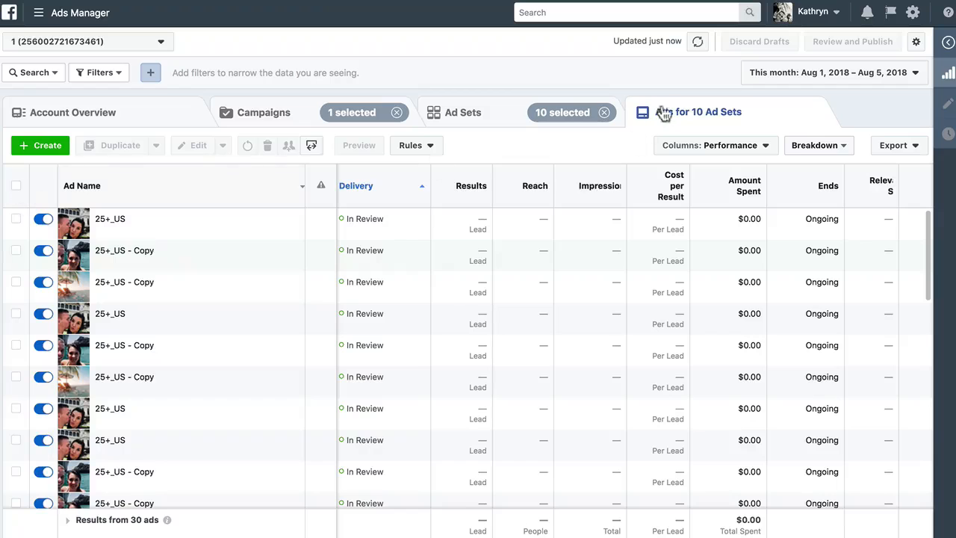
Select all ads, rename them from their ad set name via existing info, and publish the changes
{"action": "left_click", "coordinate": [16, 189]}
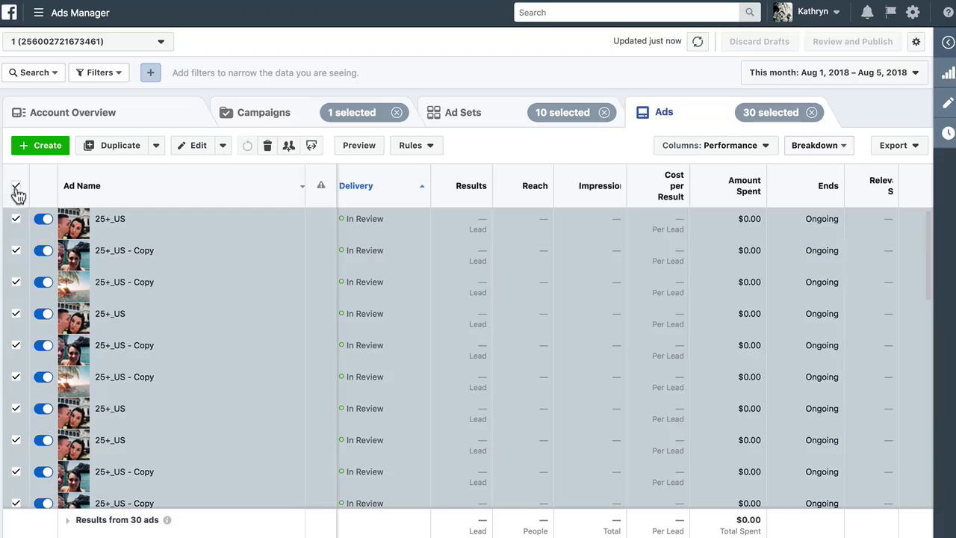
{"action": "left_click", "coordinate": [198, 148]}
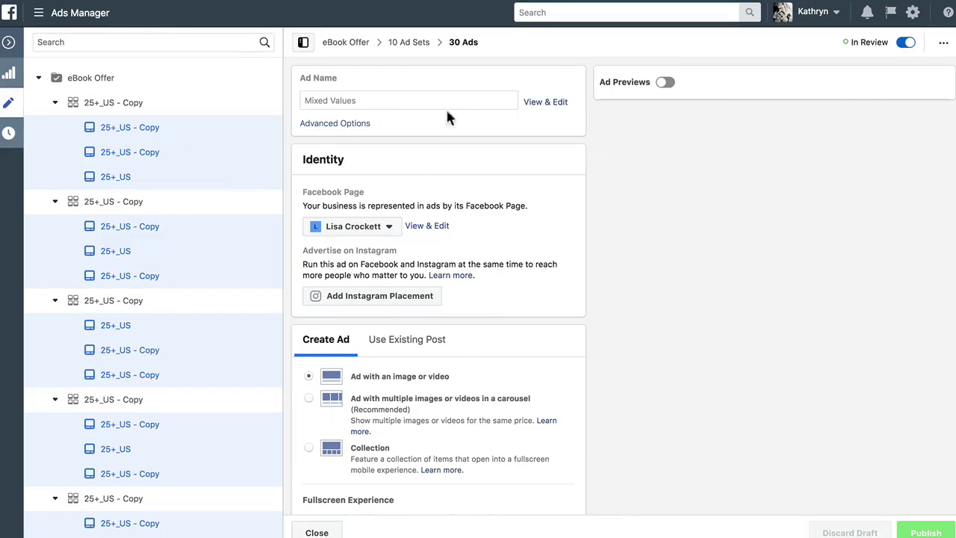
{"action": "left_click", "coordinate": [349, 126]}
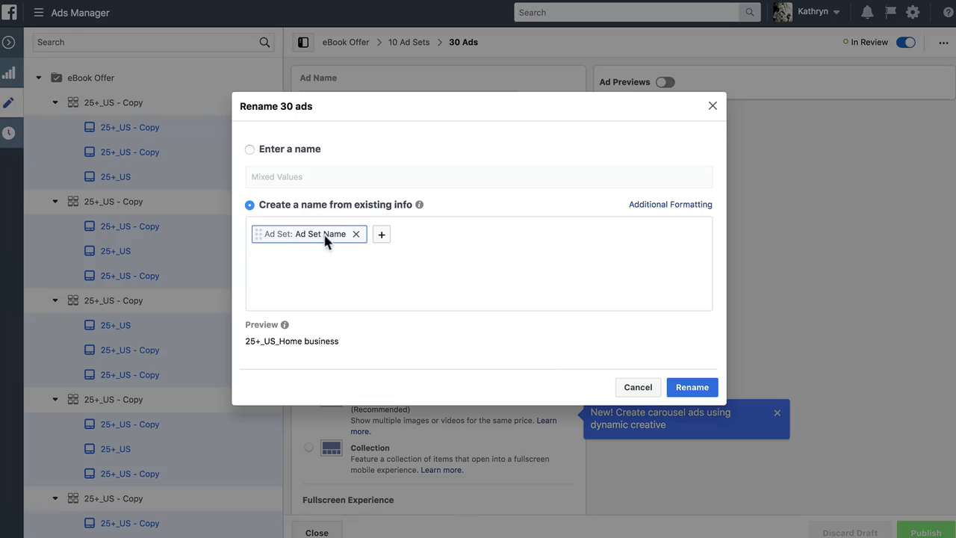
{"action": "left_click", "coordinate": [693, 388]}
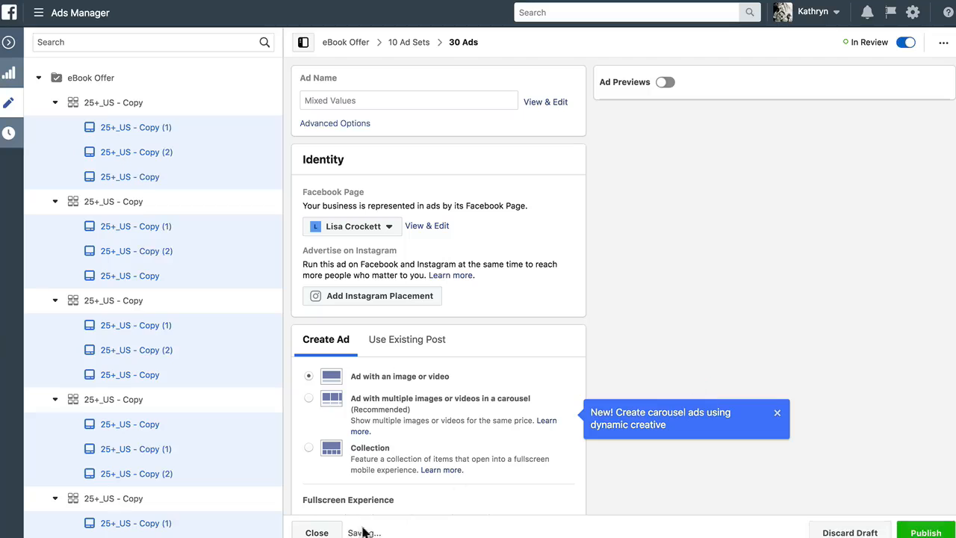
{"action": "left_click", "coordinate": [317, 532]}
{"action": "left_click", "coordinate": [343, 260]}
{"action": "left_click", "coordinate": [596, 262]}
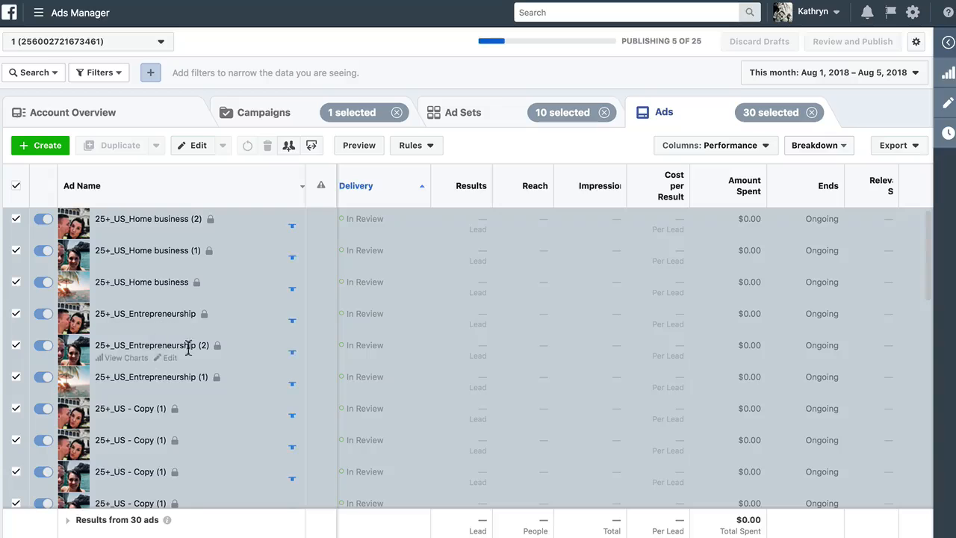
Sort the ads list by the Cost per Result column
{"action": "mouse_move", "coordinate": [684, 202]}
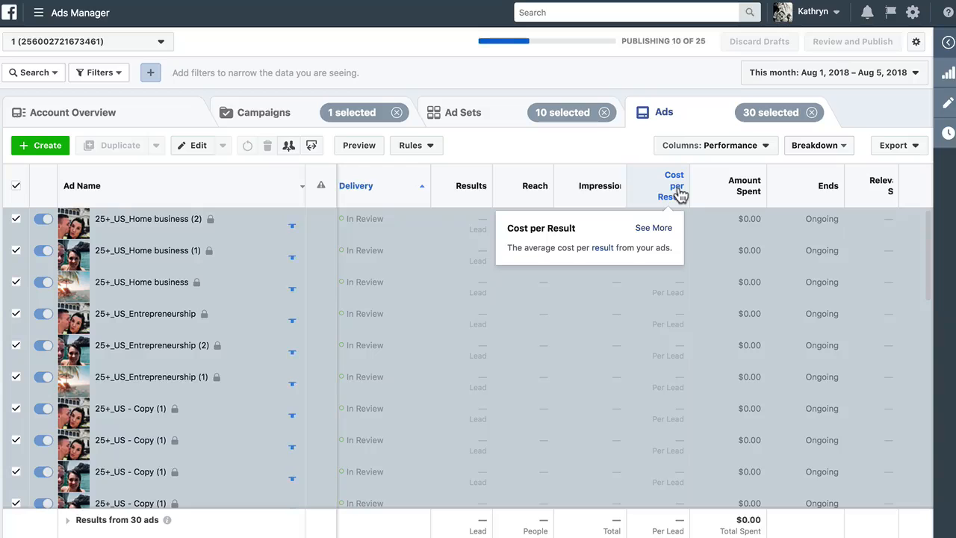
{"action": "left_click", "coordinate": [681, 195]}
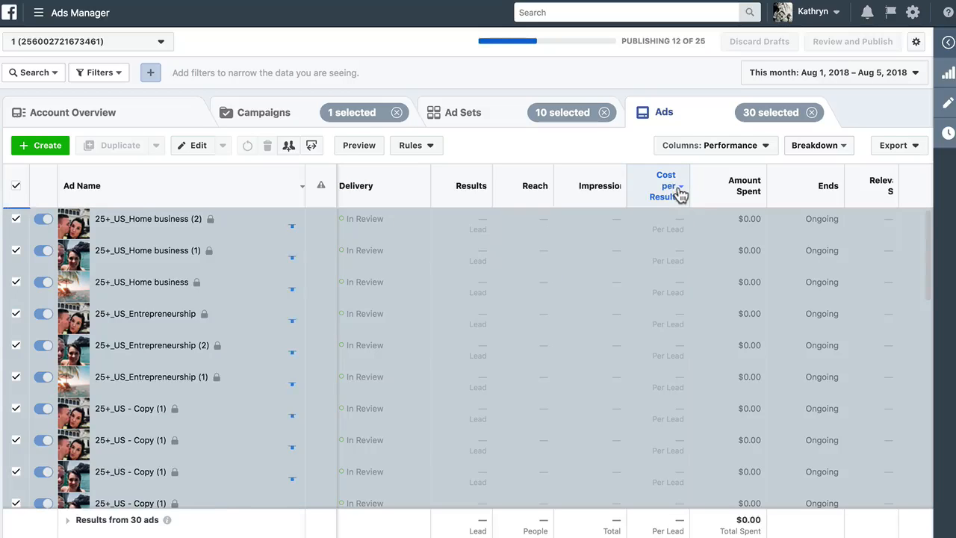
{"action": "left_click", "coordinate": [679, 194]}
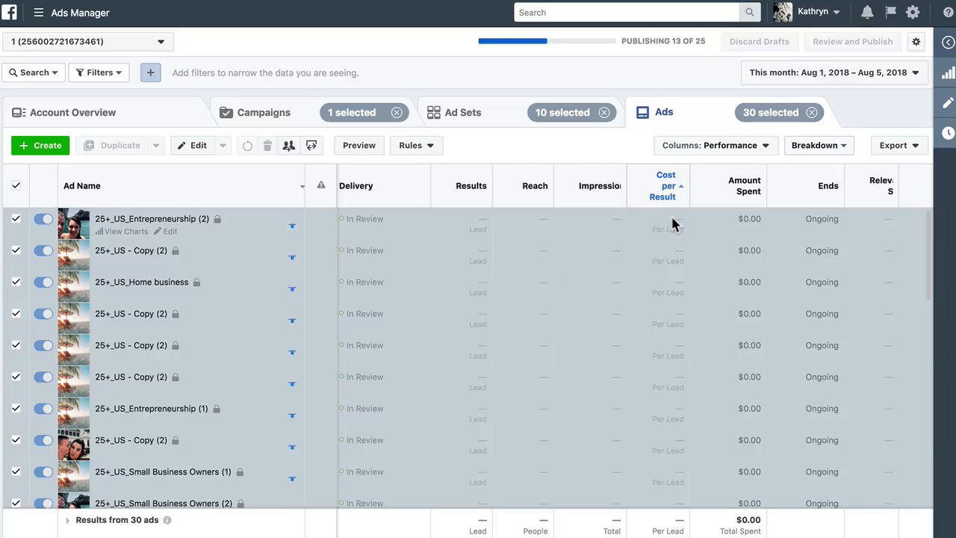